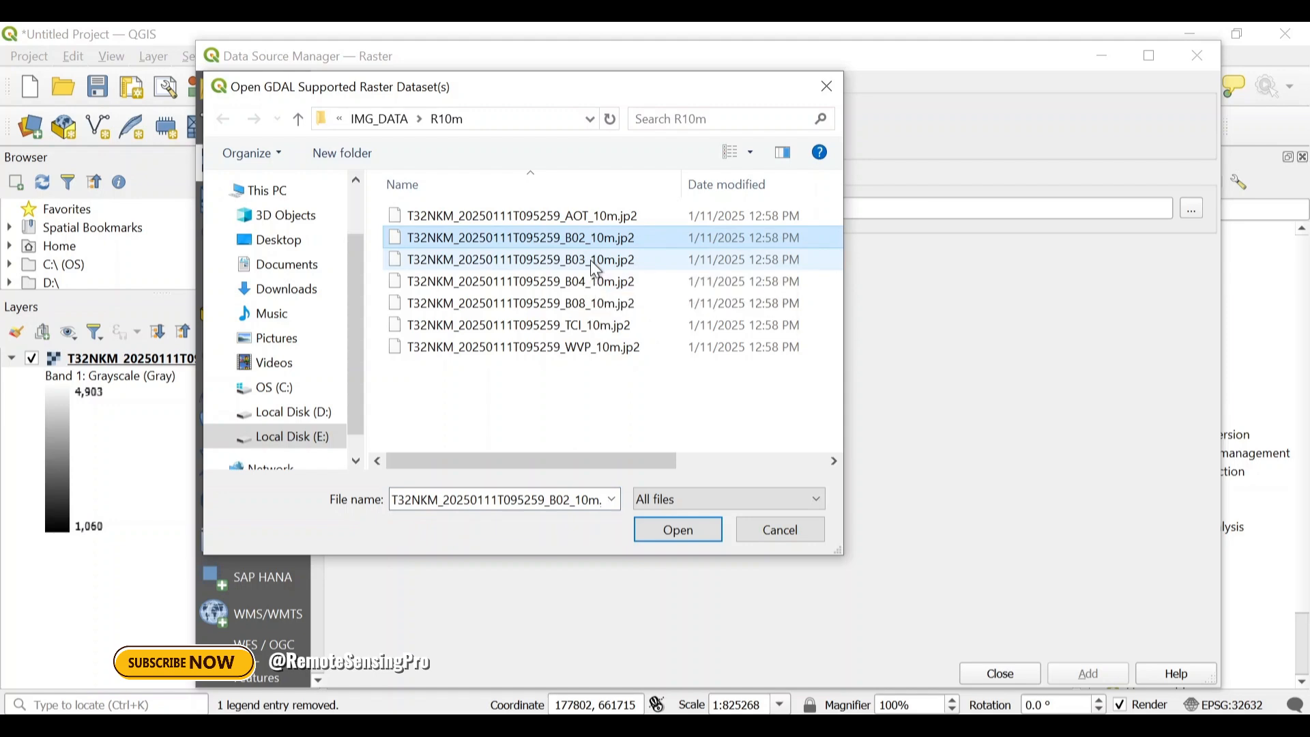
- Add the T32NKM_20250111T095259_B02_10m.jp2 and B03_10m.jp2 bands from the R10m folder as raster layers
ctrl+click(595, 269)
click(679, 531)
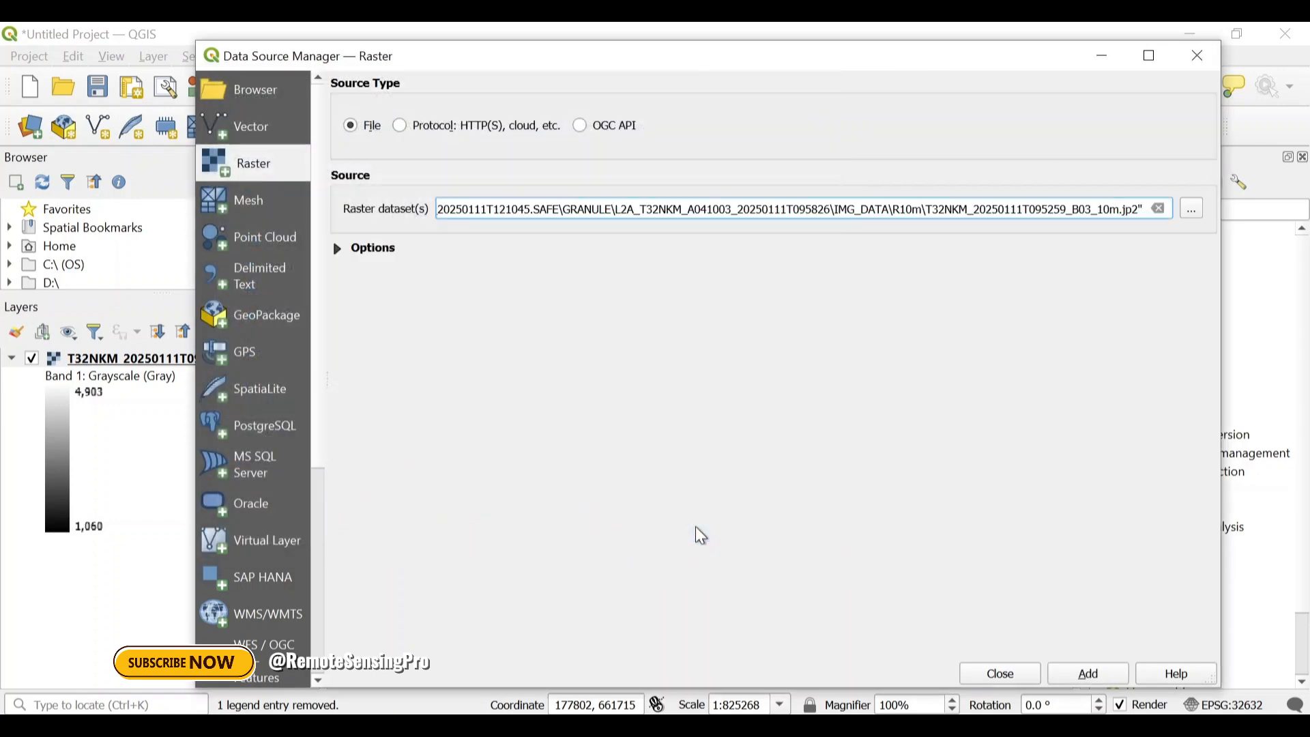
click(1088, 675)
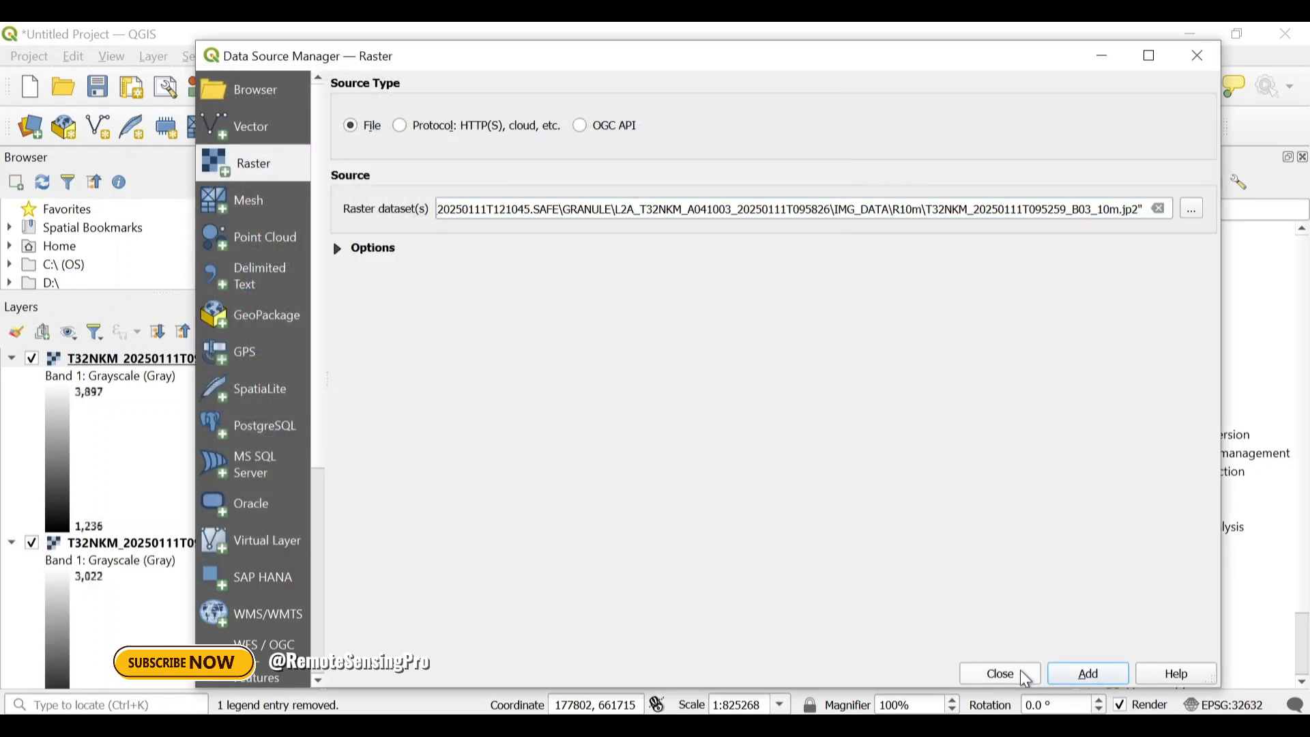
click(983, 672)
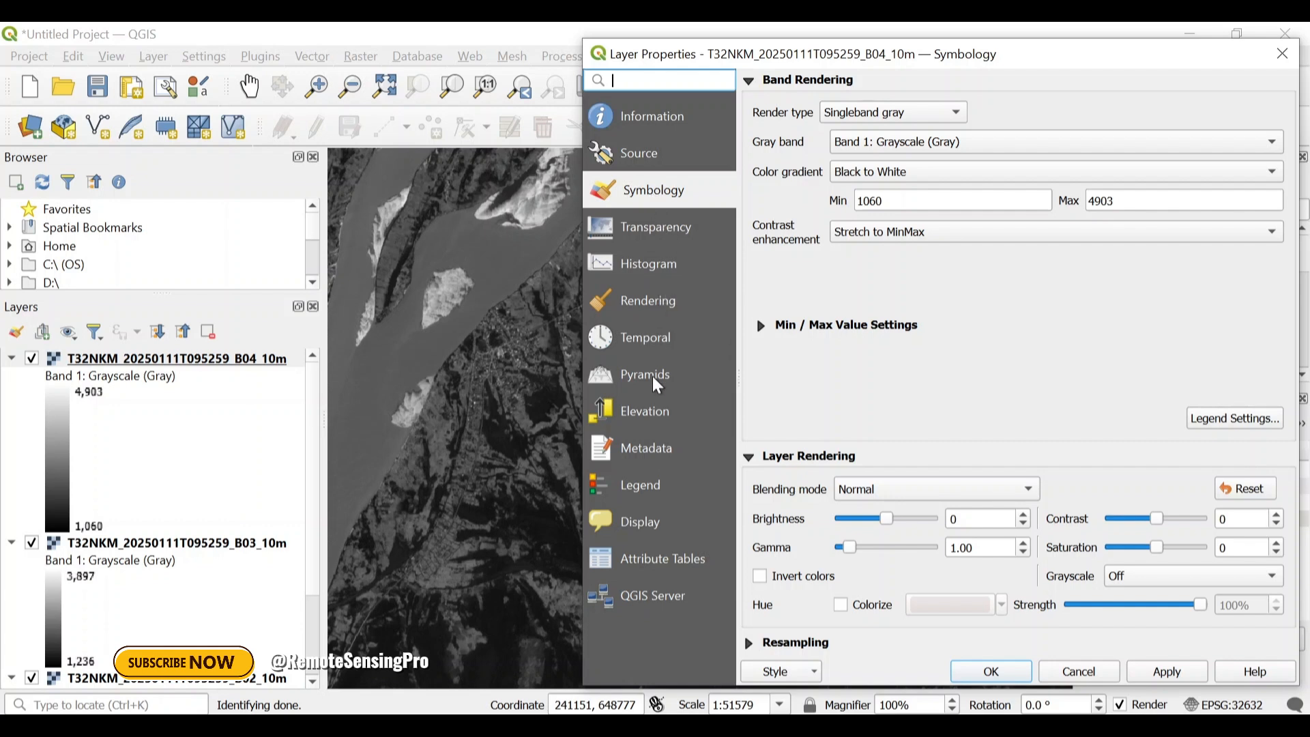
- Compute the raster histogram of the B04_10m layer, examine it, and leave the layer properties without applying changes
click(645, 266)
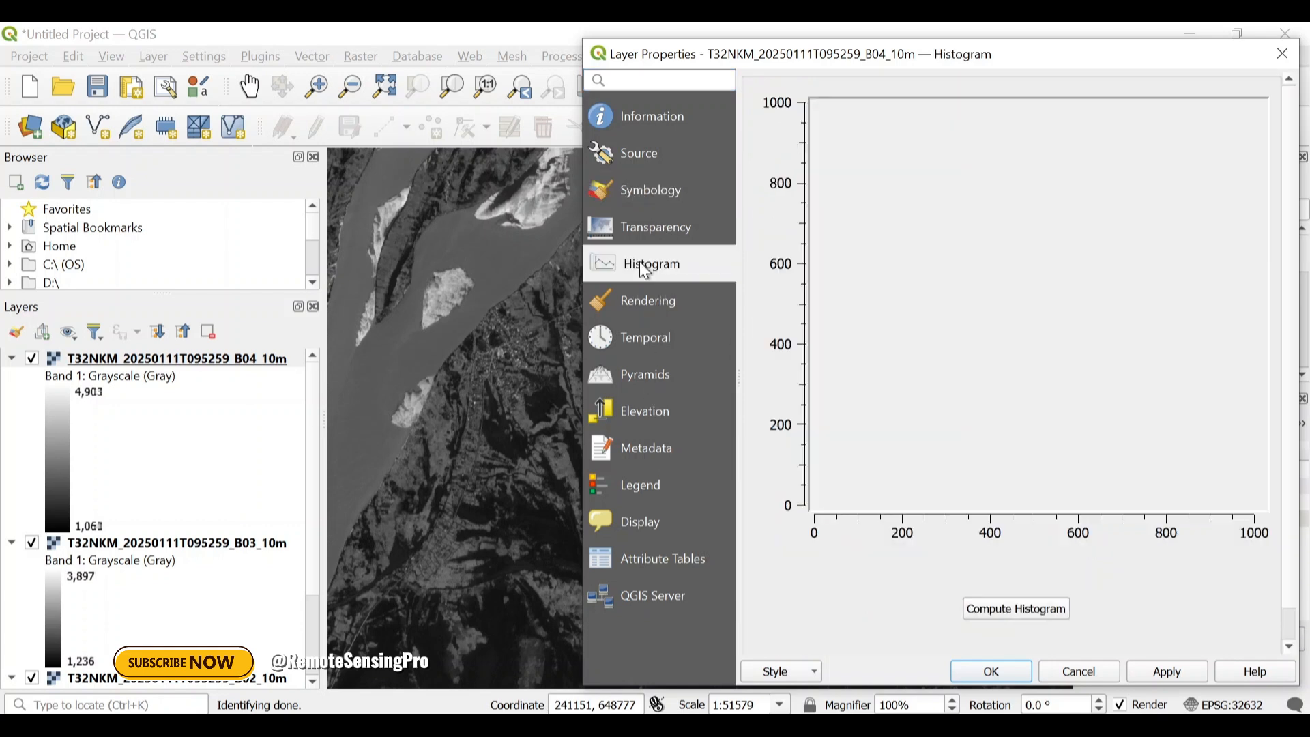
click(1016, 609)
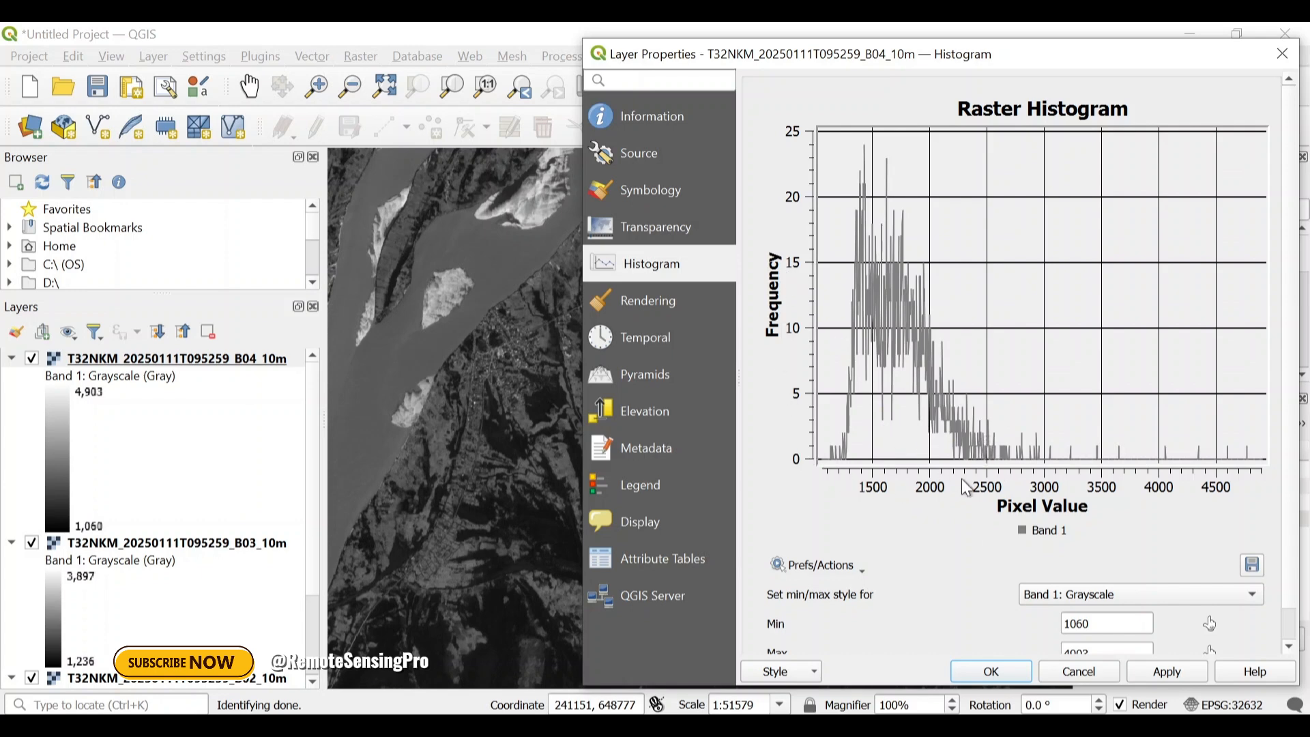
click(1078, 672)
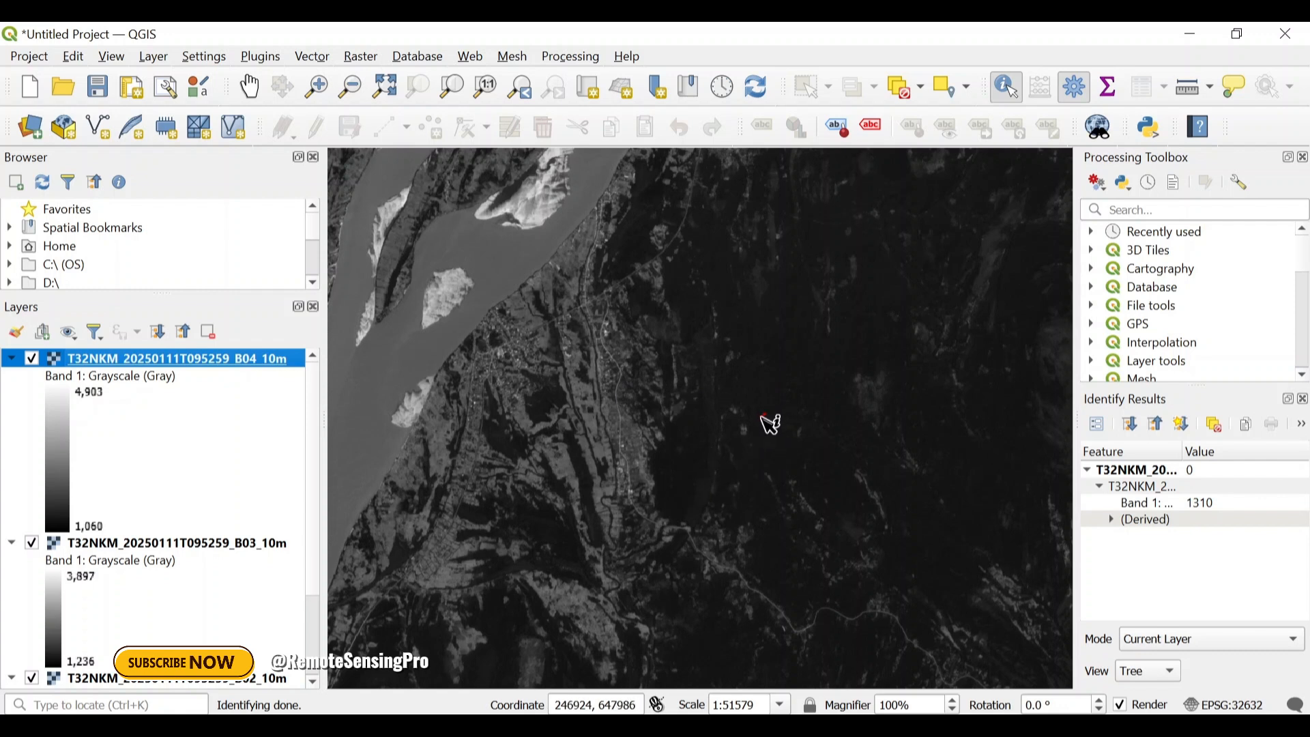
- Hide the B04, B03 and B02 layers, and turn only the B04 layer back on
click(31, 359)
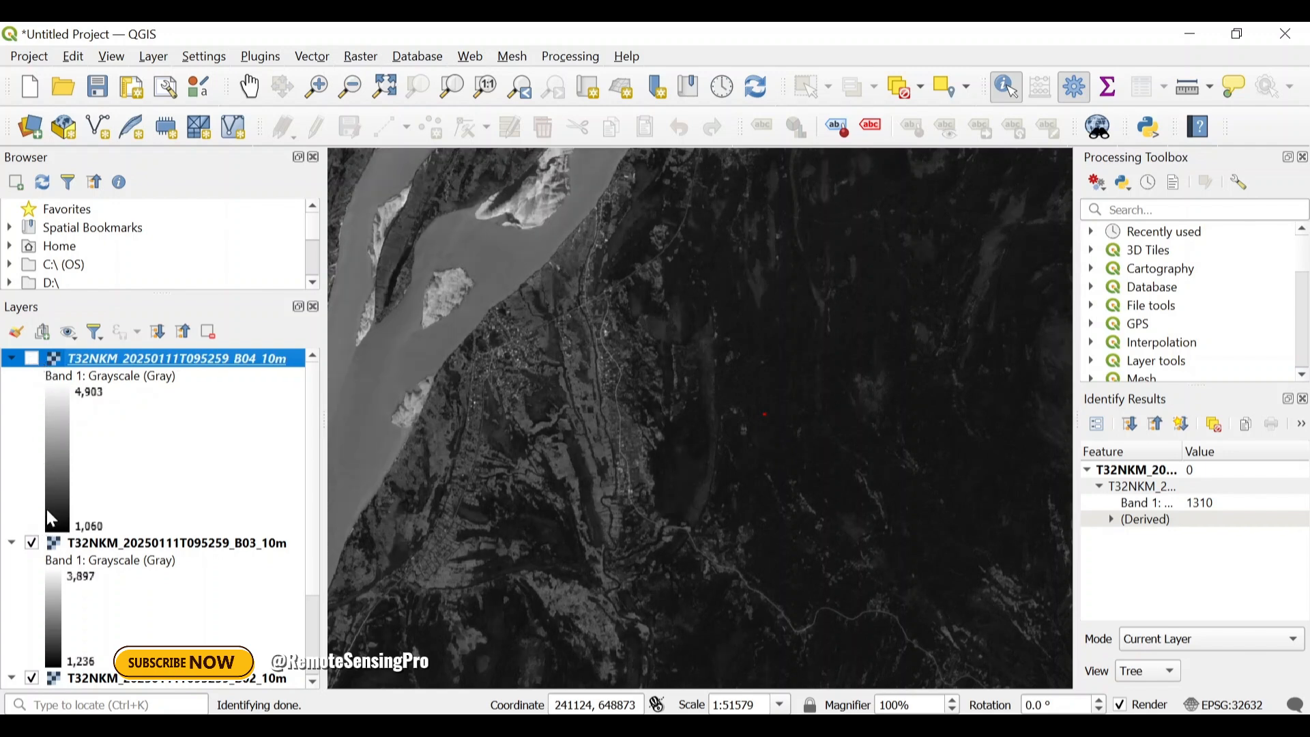
click(32, 544)
click(31, 679)
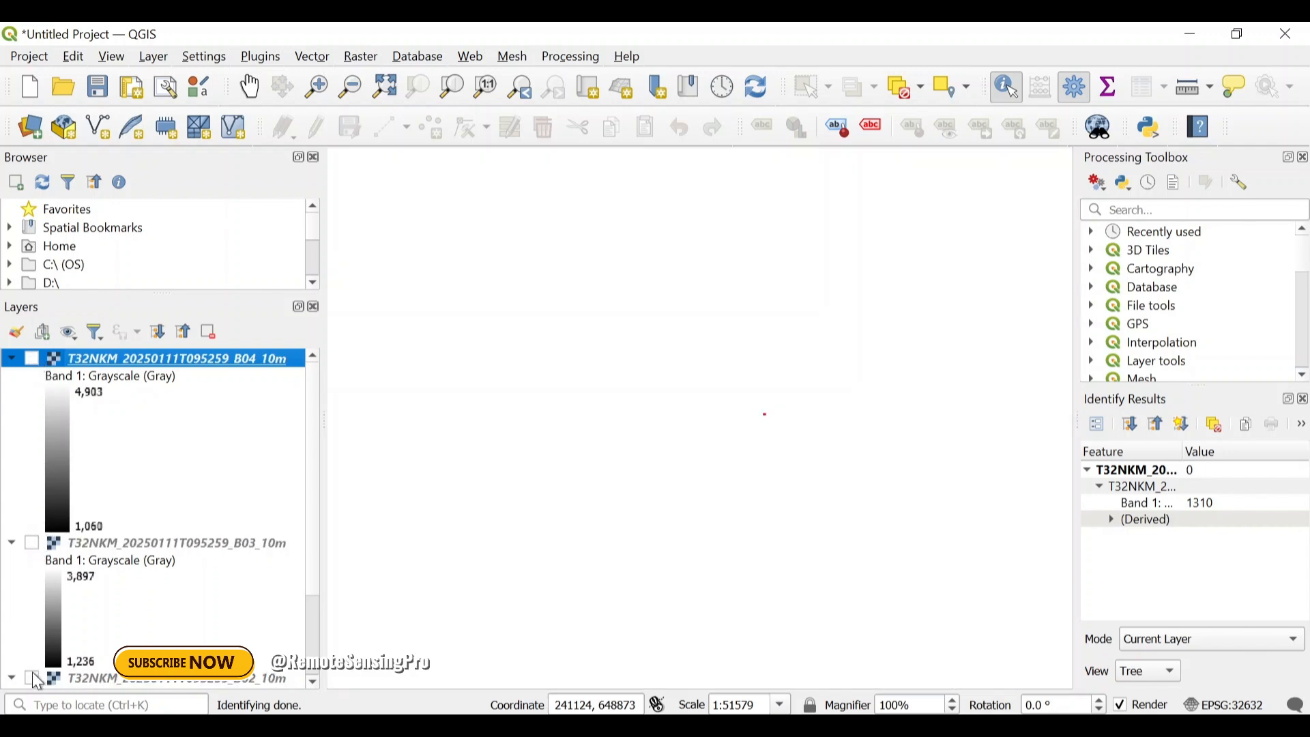
click(33, 359)
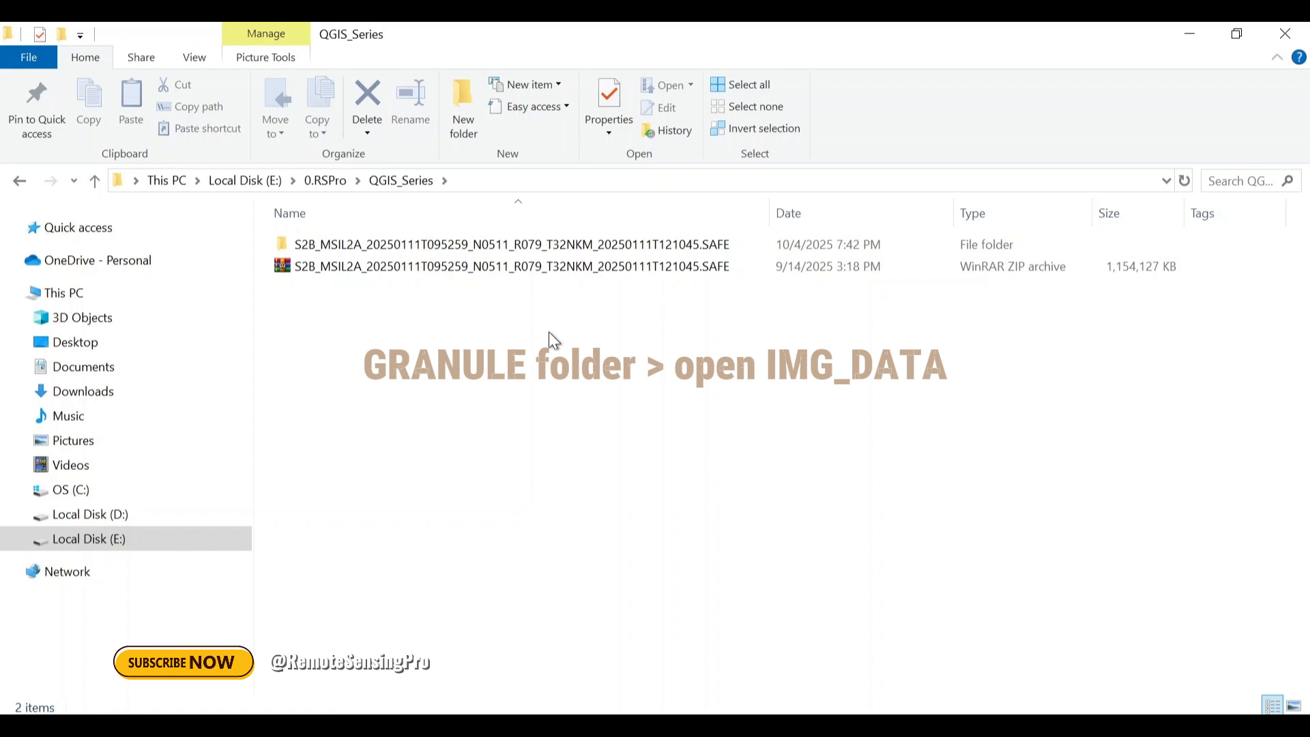
- Switch to File Explorer and open the extracted Sentinel-2 .SAFE folder down through GRANULE and IMG_DATA to the R10m folder
double_click(564, 245)
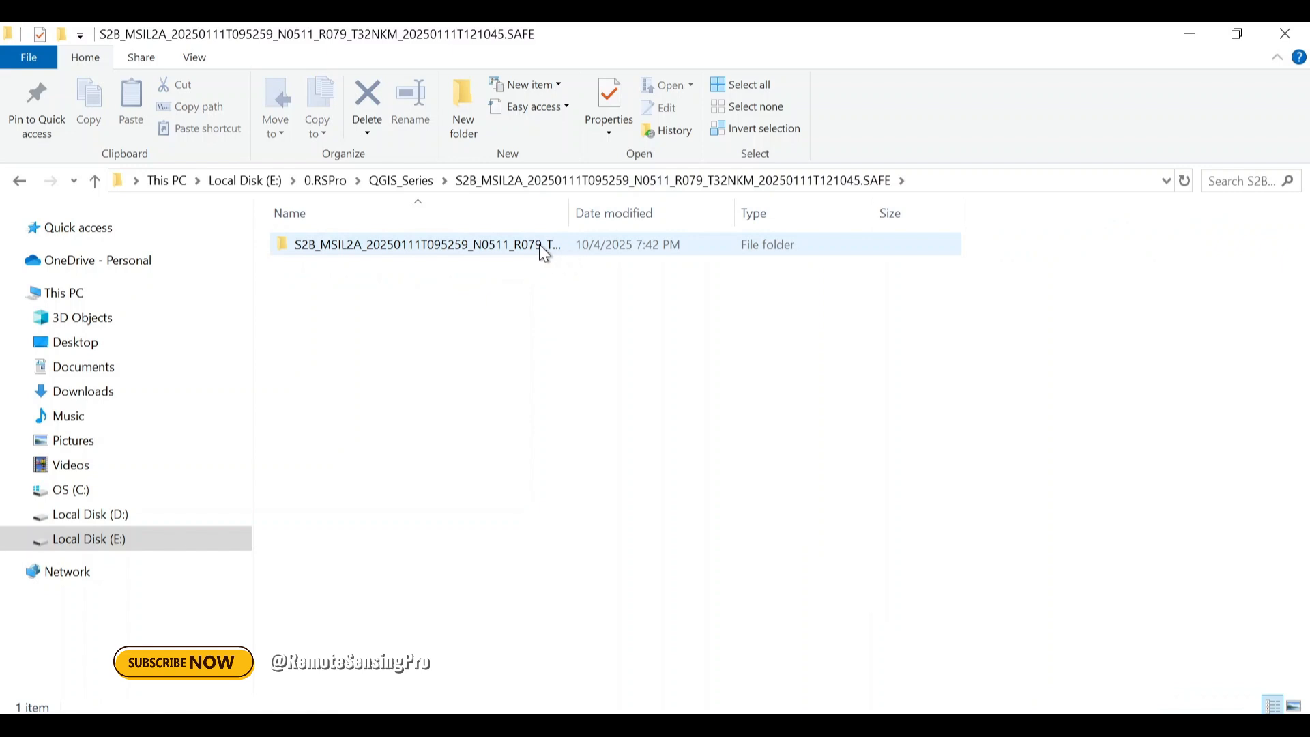
double_click(539, 246)
double_click(485, 271)
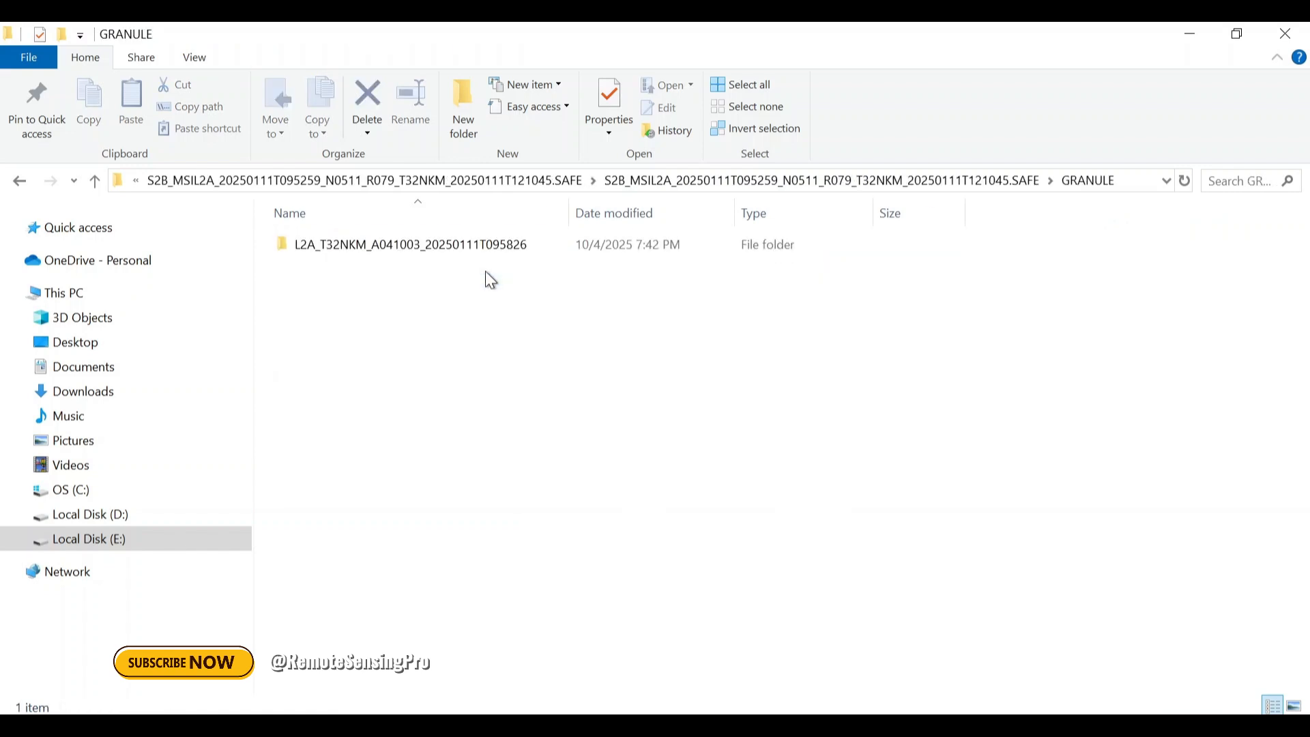
double_click(475, 245)
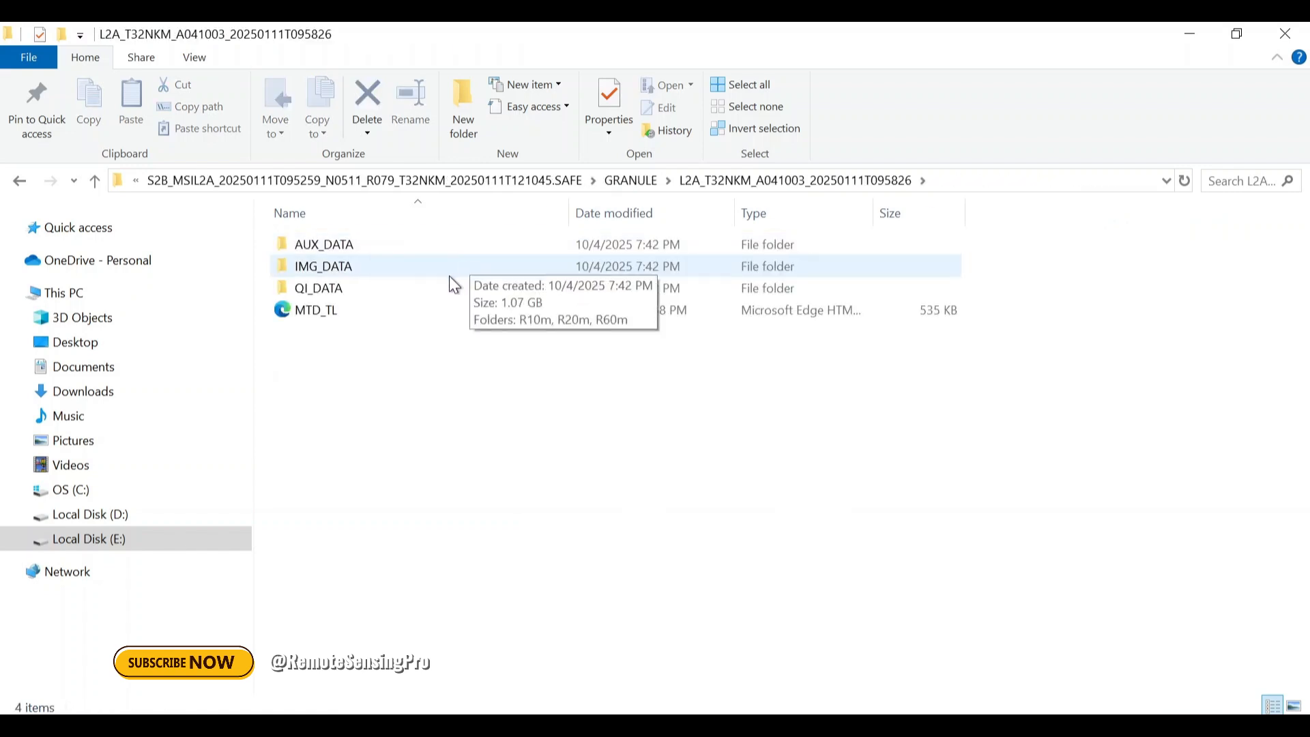
double_click(447, 273)
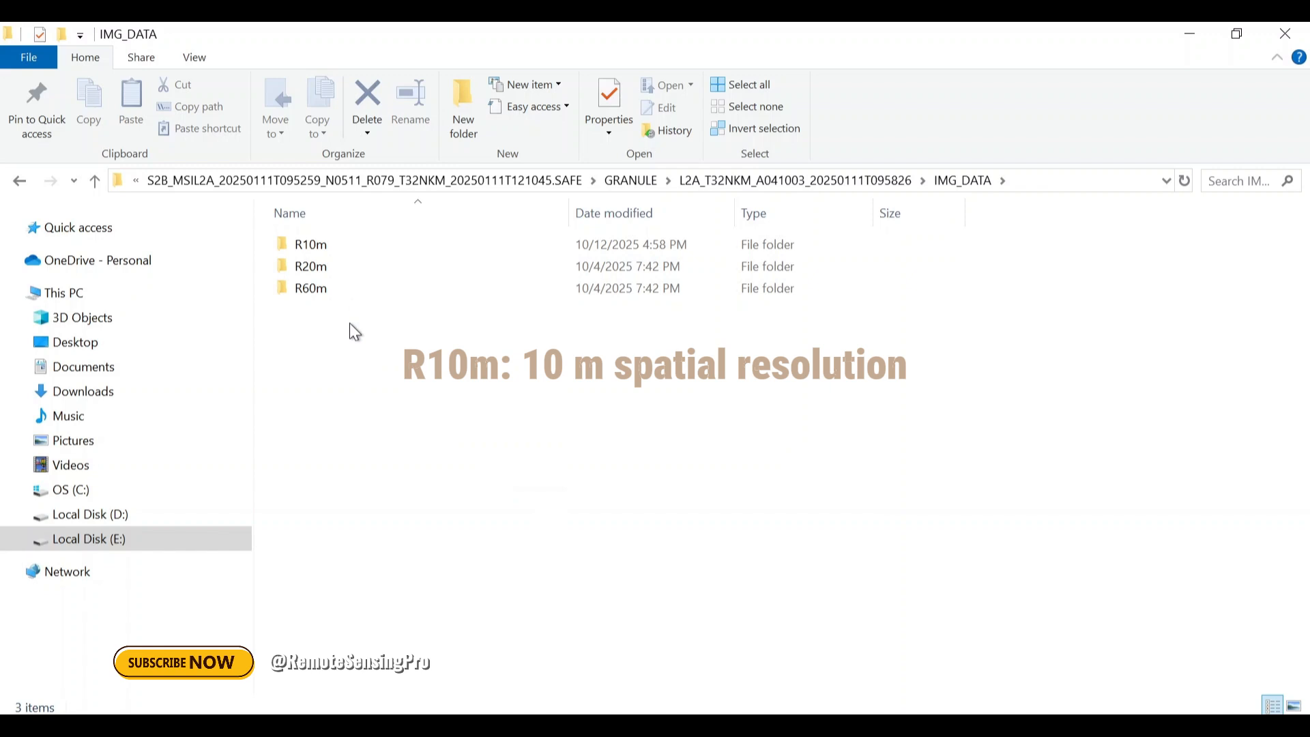
double_click(345, 250)
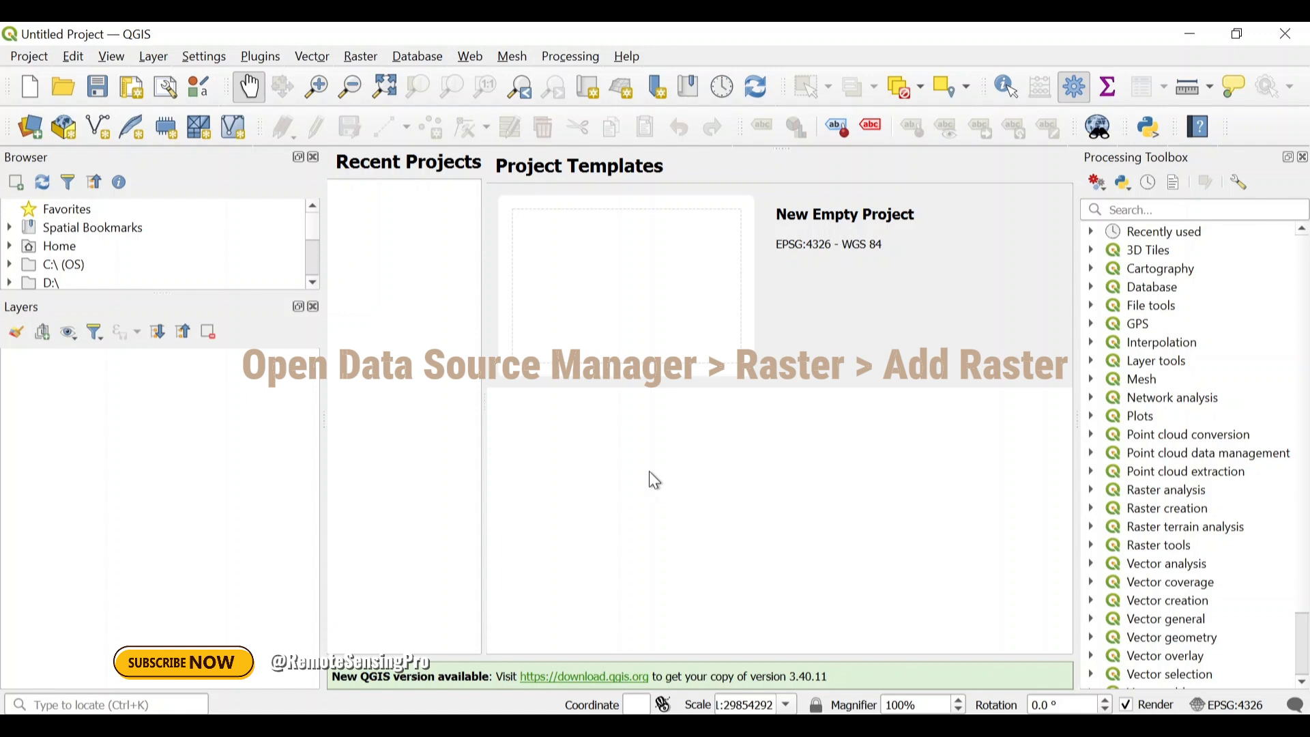
- Start adding a raster file in QGIS and browse through the Sentinel-2 .SAFE folder's GRANULE and IMG_DATA folders to R10m
click(39, 133)
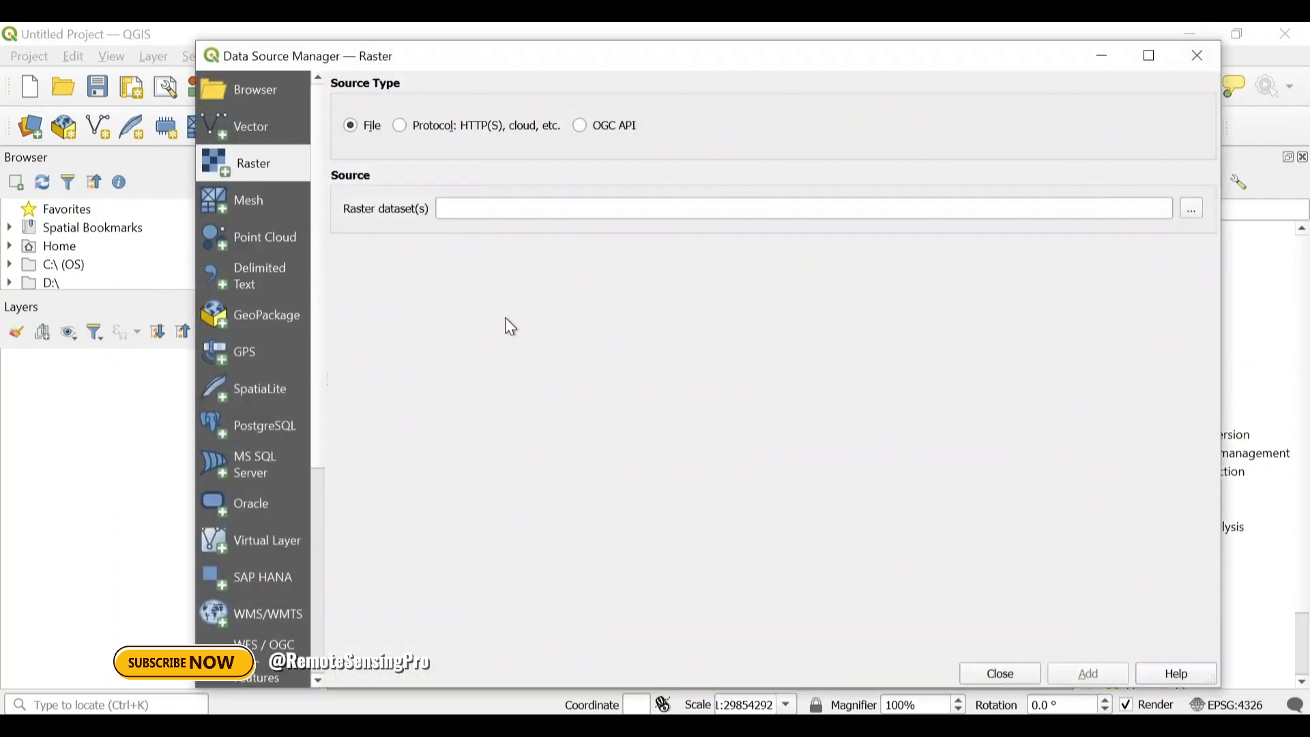
click(250, 135)
click(247, 164)
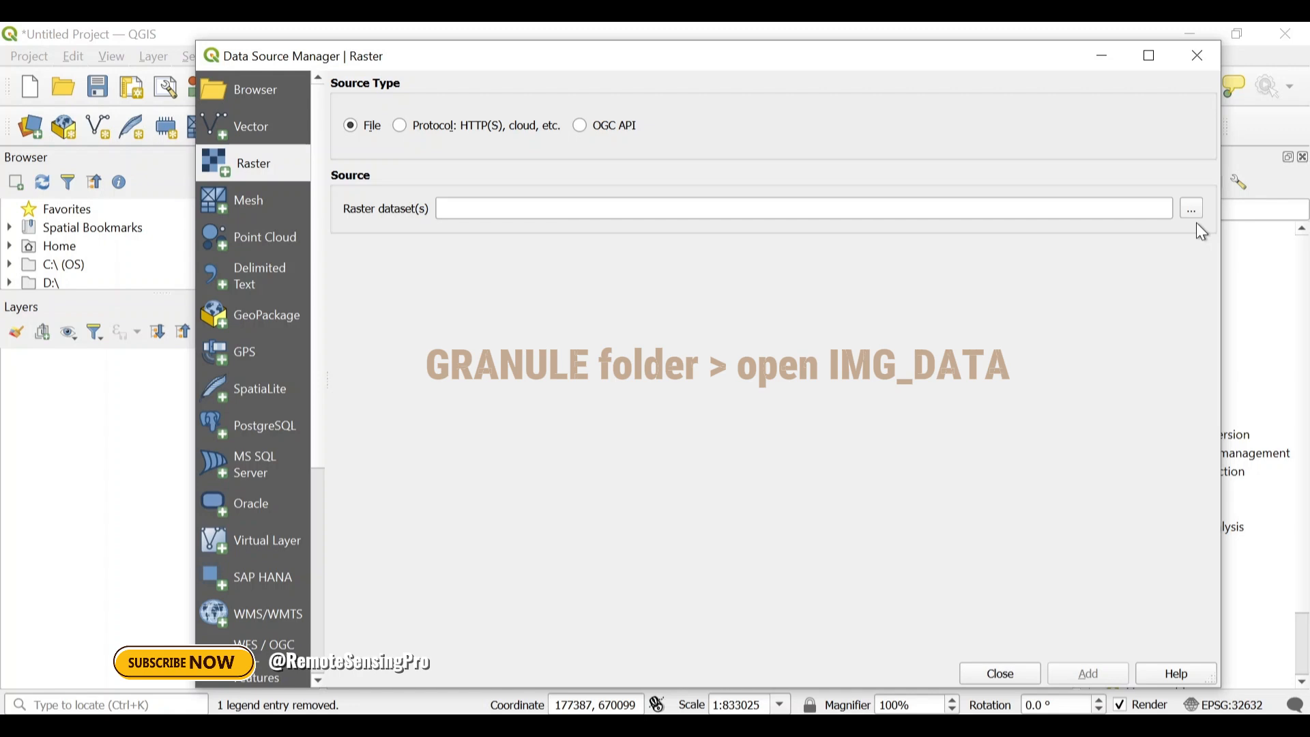
click(1193, 209)
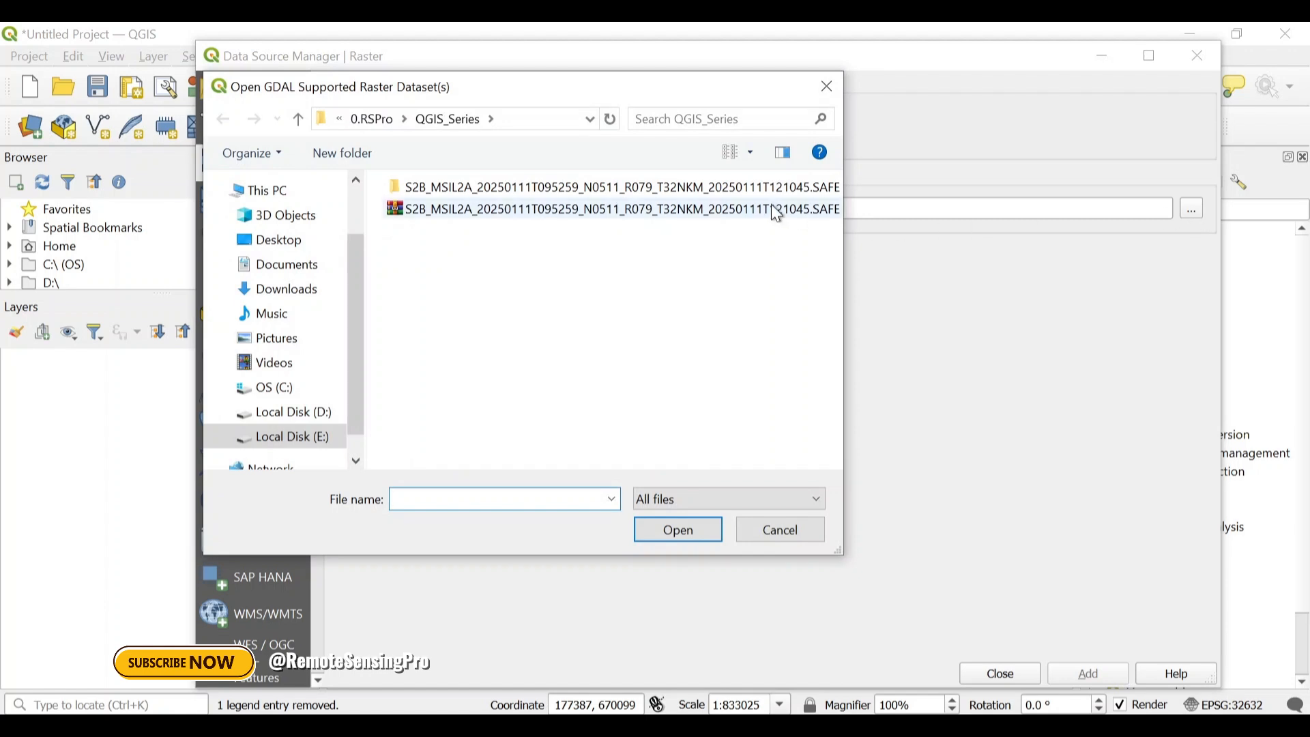
double_click(675, 188)
double_click(605, 217)
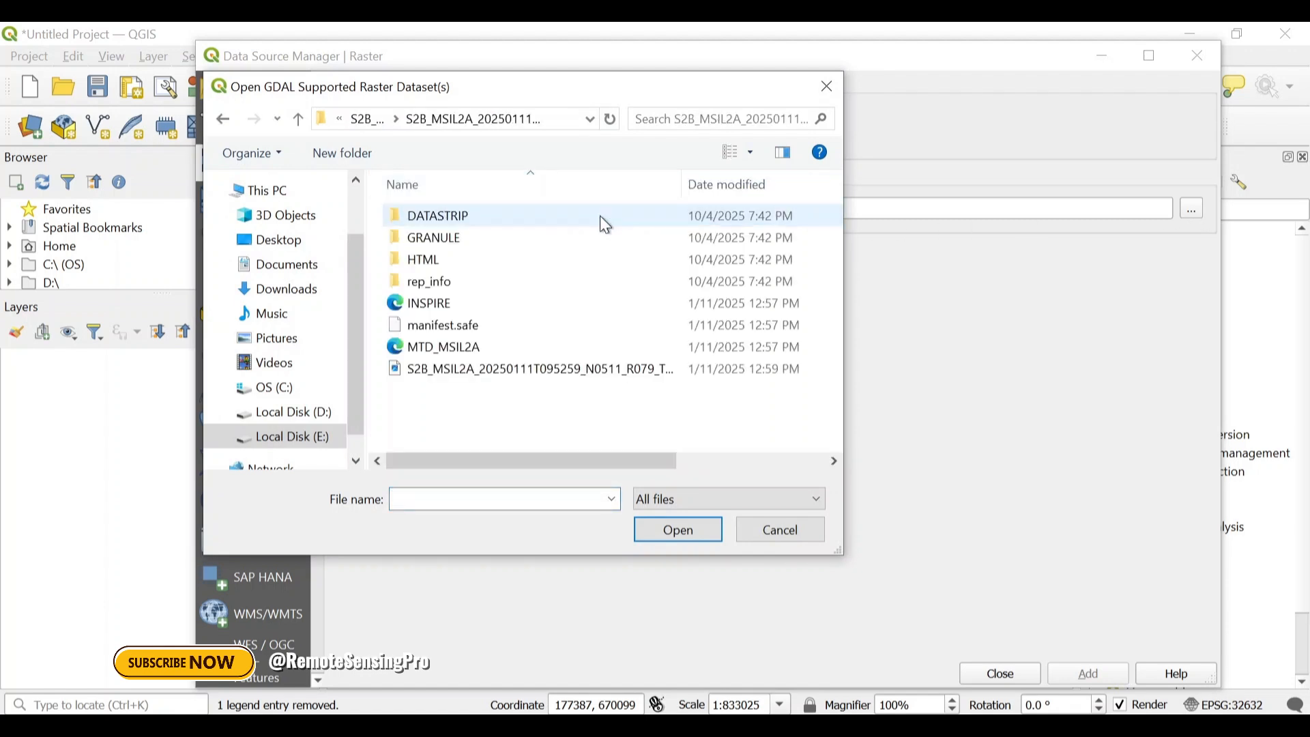
double_click(535, 240)
double_click(516, 216)
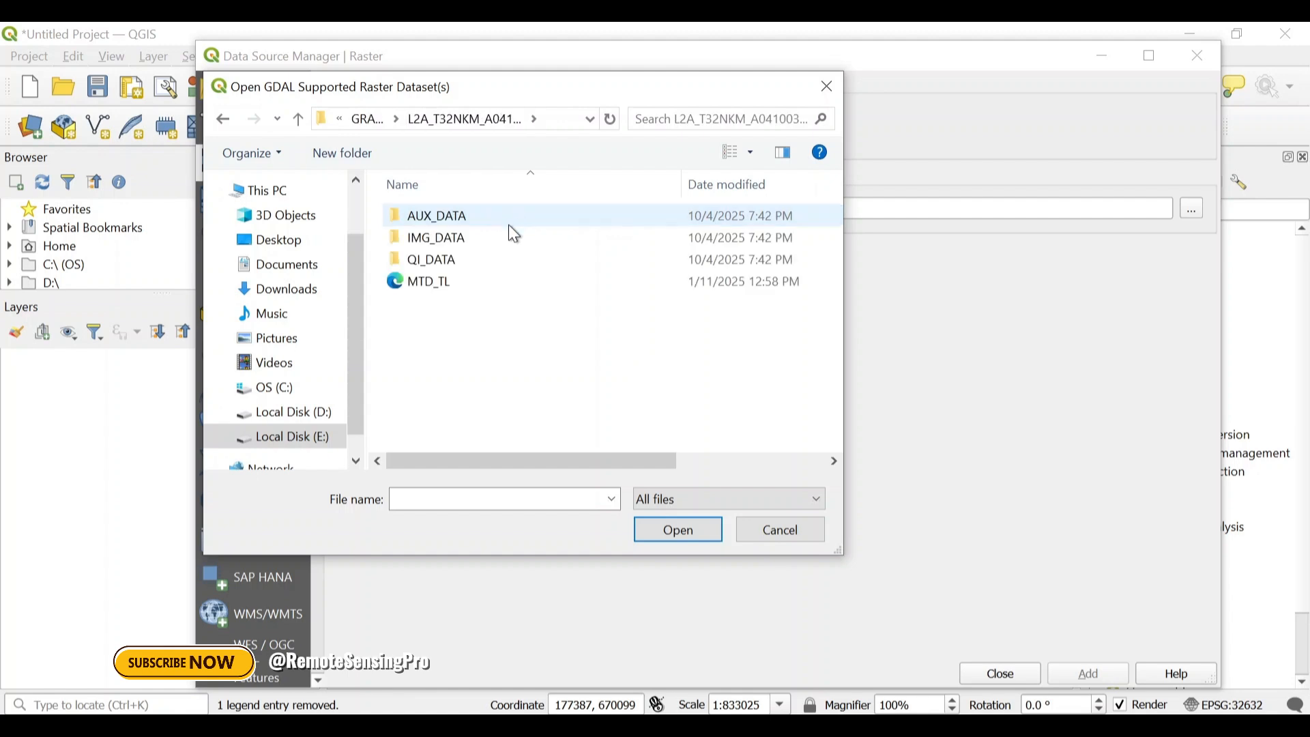
double_click(490, 237)
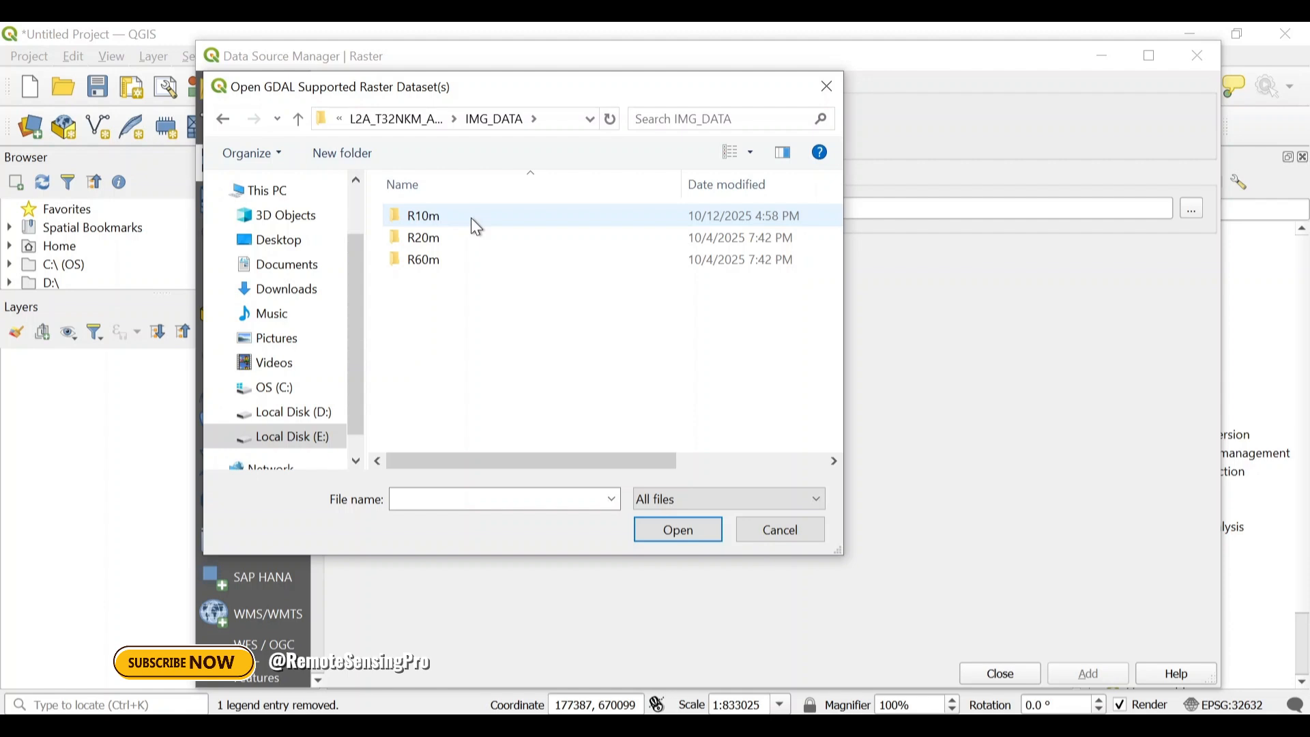
double_click(474, 220)
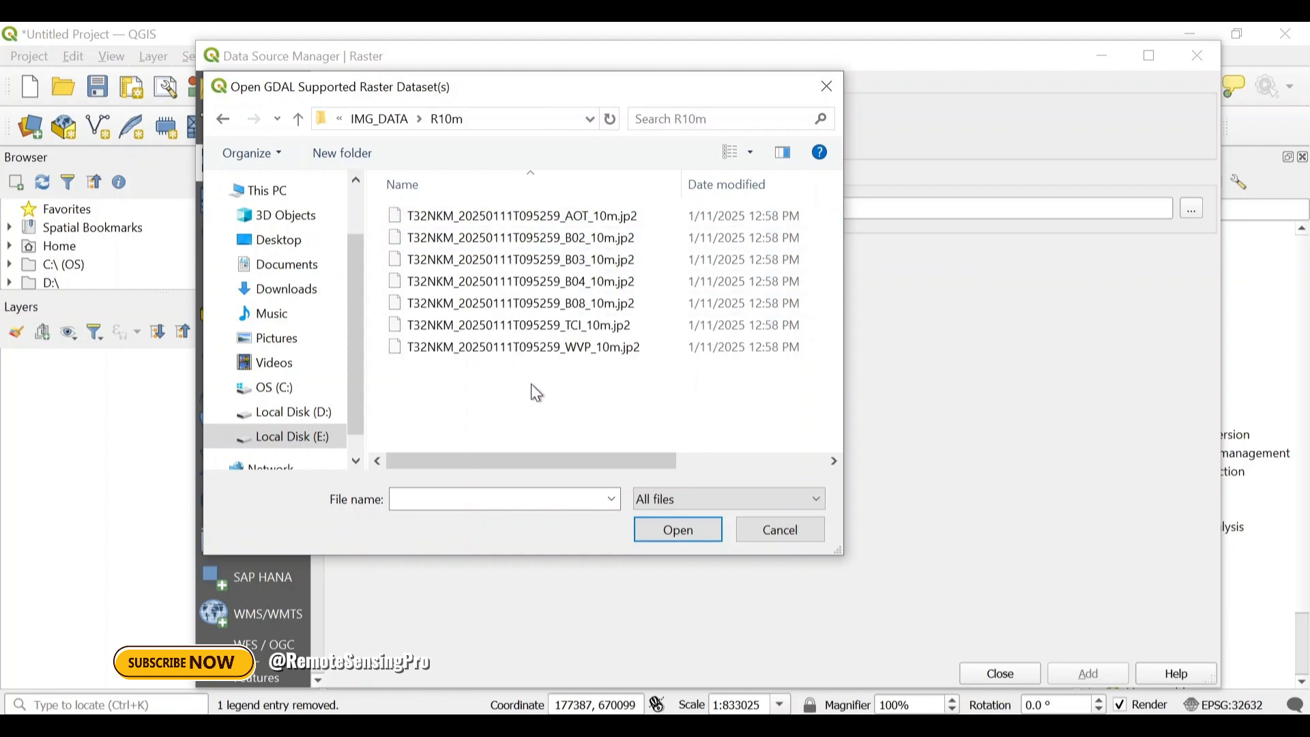
- Add T32NKM_20250111T095259_B04_10m.jp2 to the map as a raster layer and close the data source manager
click(576, 282)
click(681, 533)
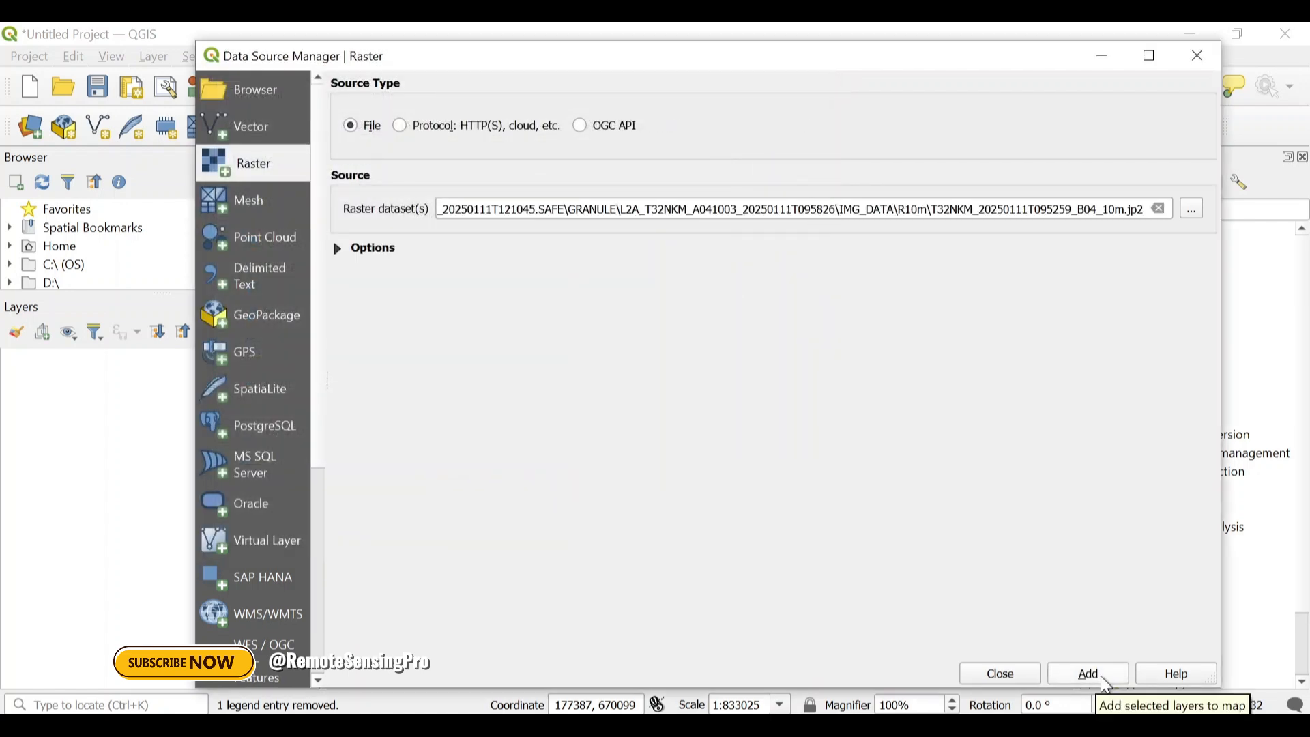
click(1101, 677)
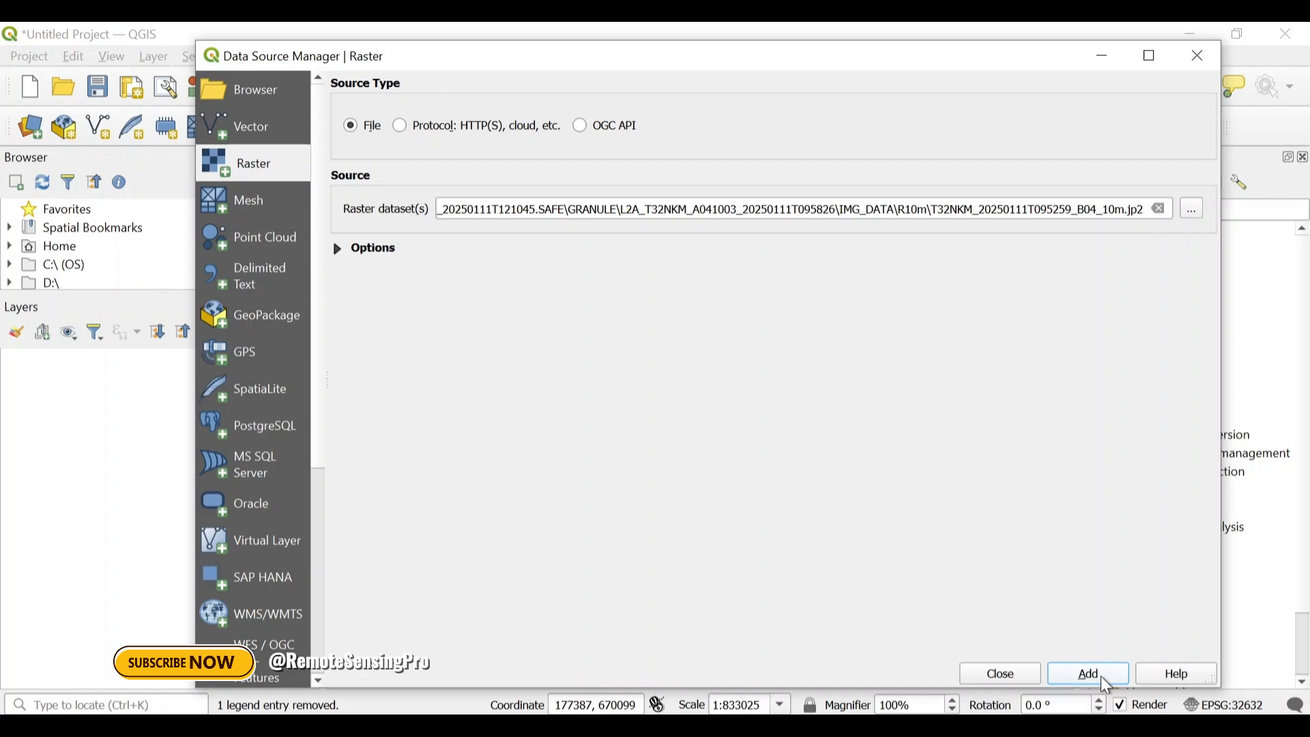
click(1013, 674)
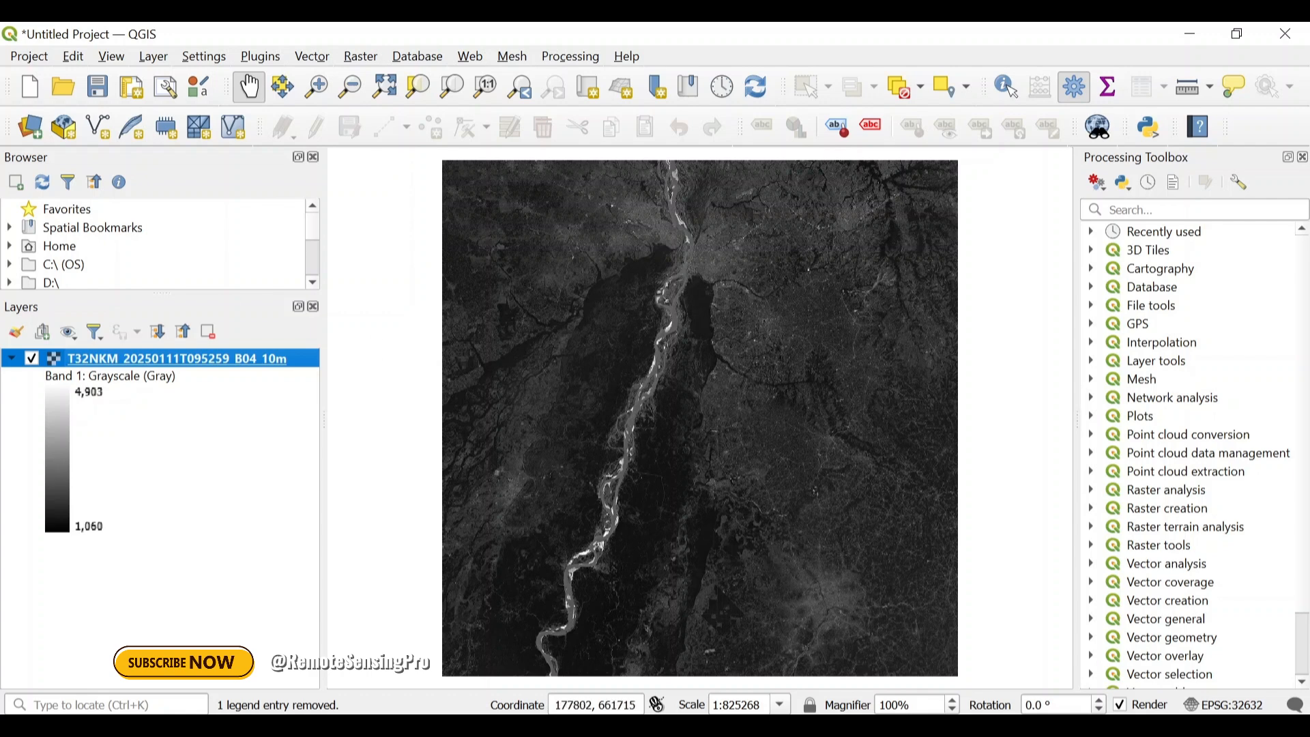
- Replace the raster source with both the B02_10m.jp2 and B03_10m.jp2 files from R10m and add them to the map
click(40, 137)
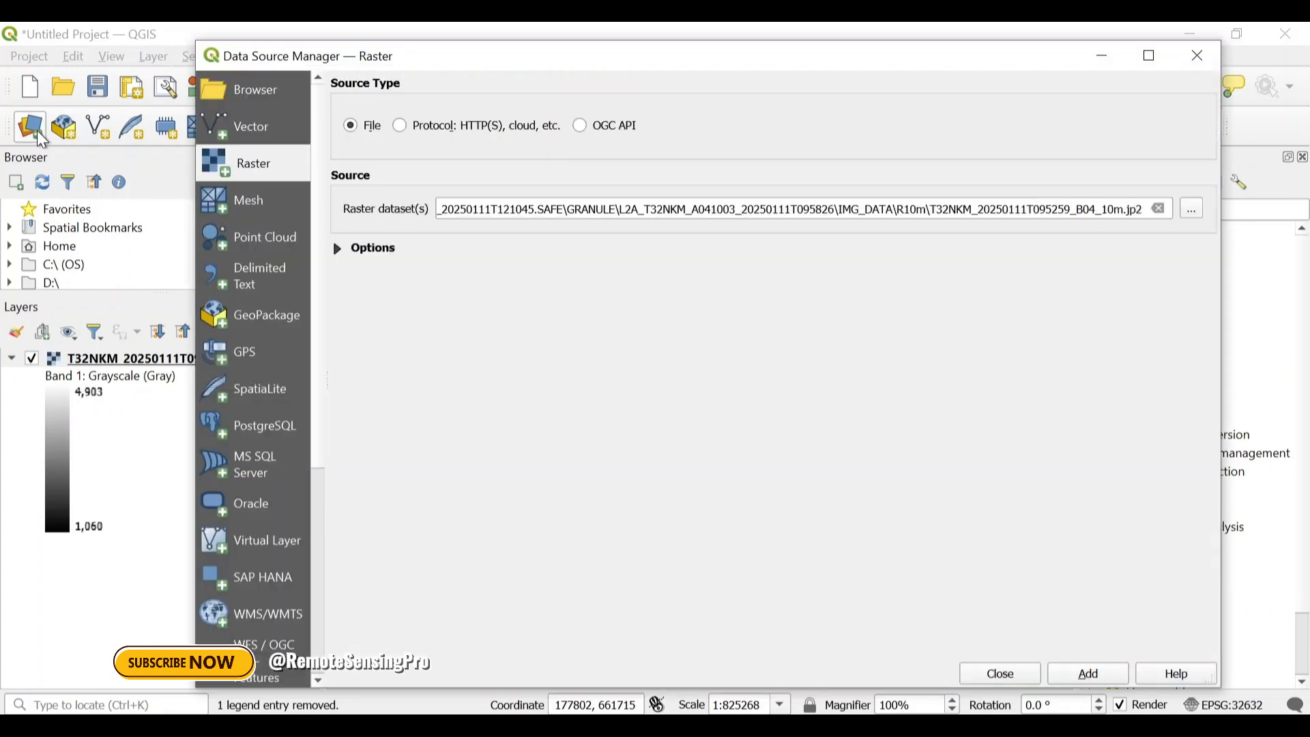
click(1160, 210)
click(1193, 209)
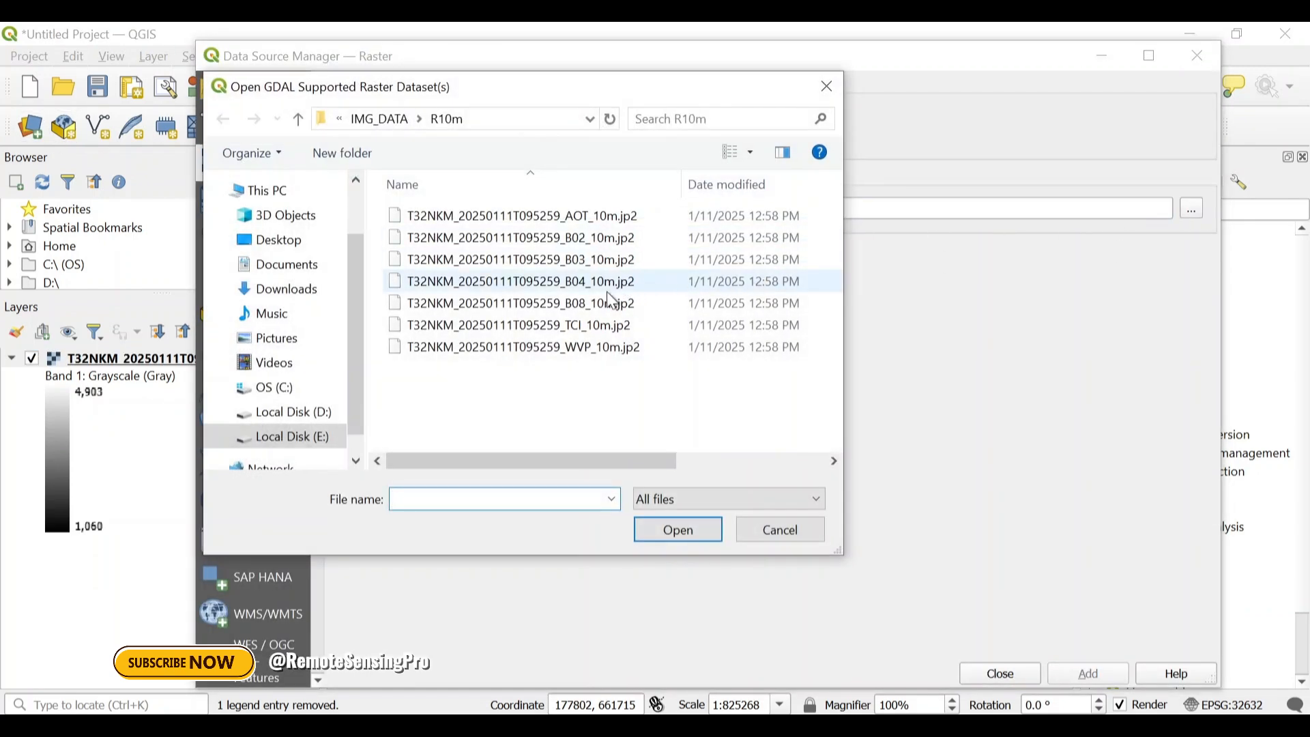
click(596, 244)
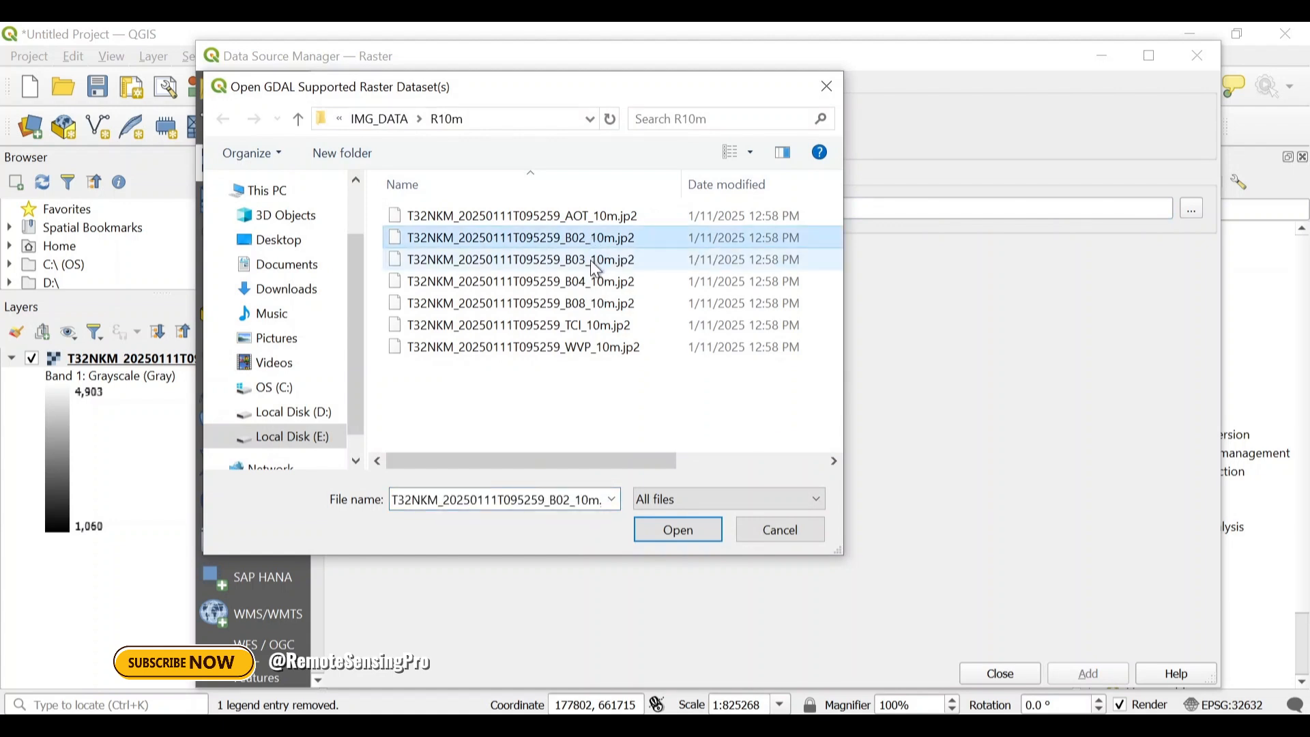
ctrl+click(591, 260)
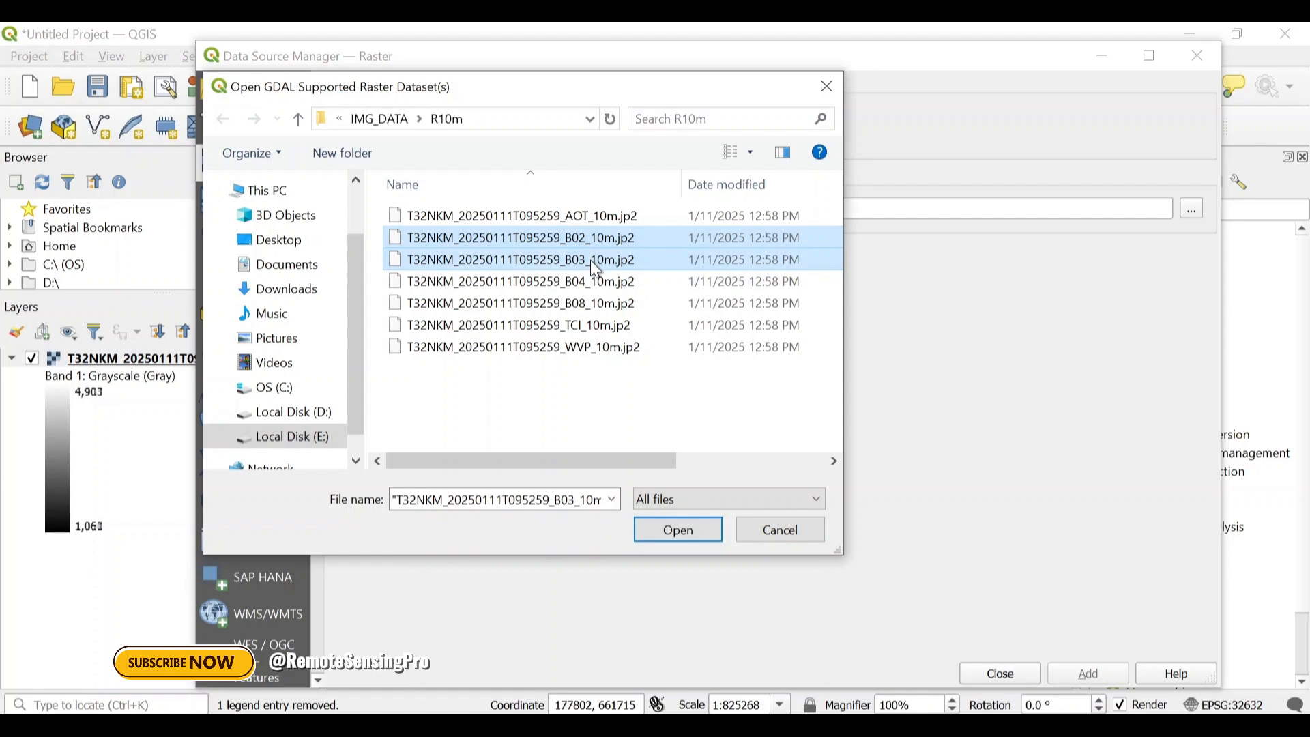
click(696, 531)
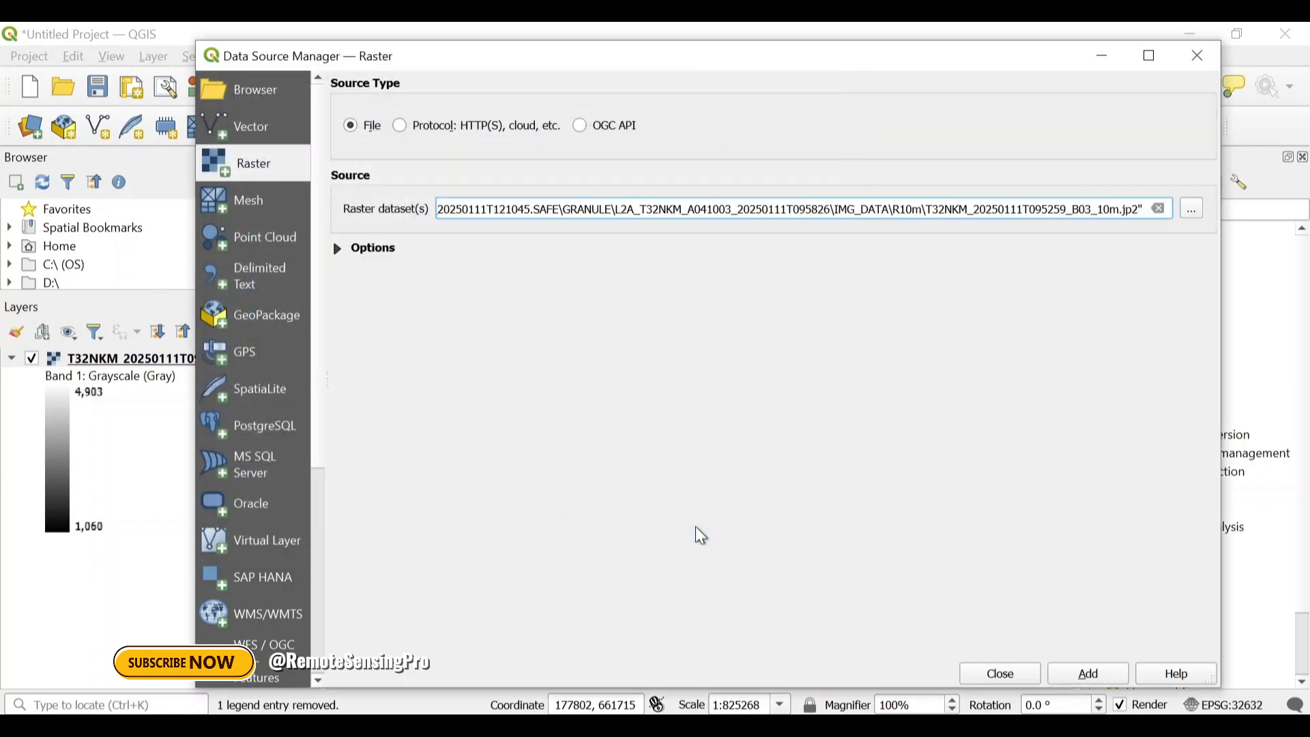
click(1089, 676)
click(989, 674)
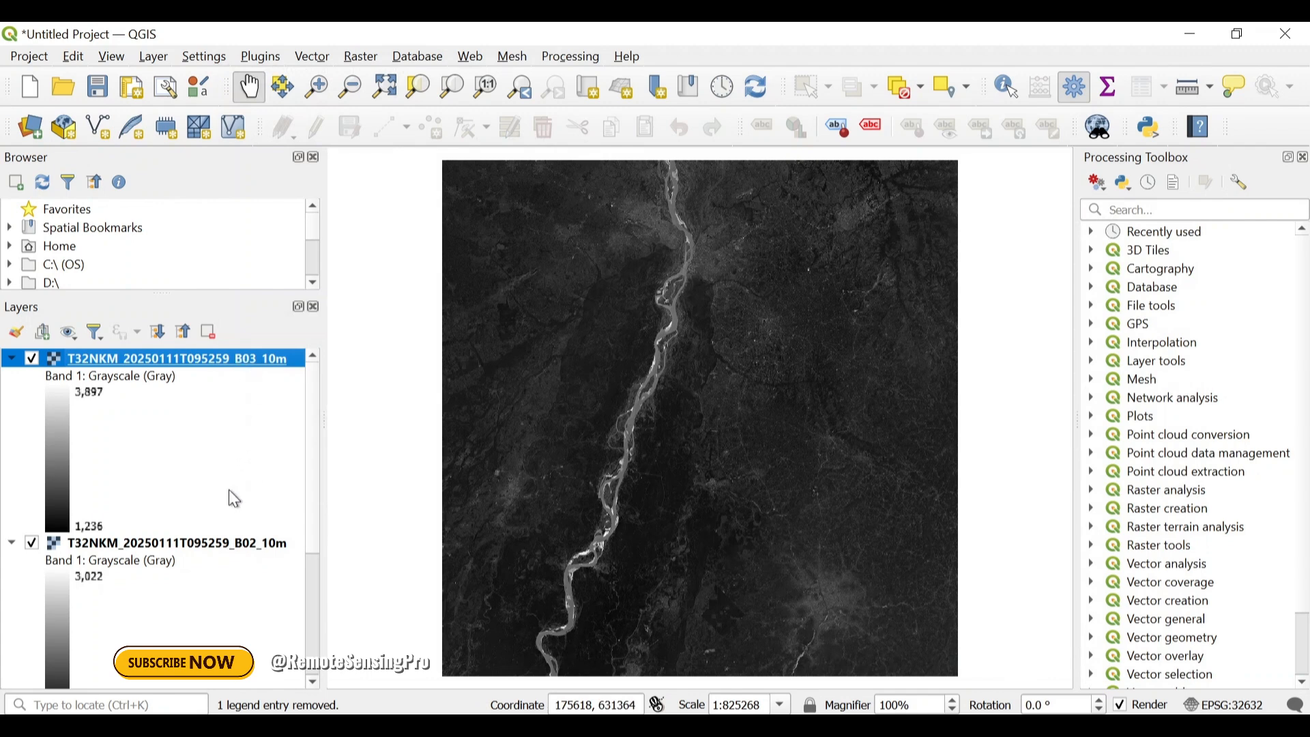
- Temporarily hide the B03 and B02 layers to view the B04 band beneath them, and show both layers again
scroll(248, 575, down, 3)
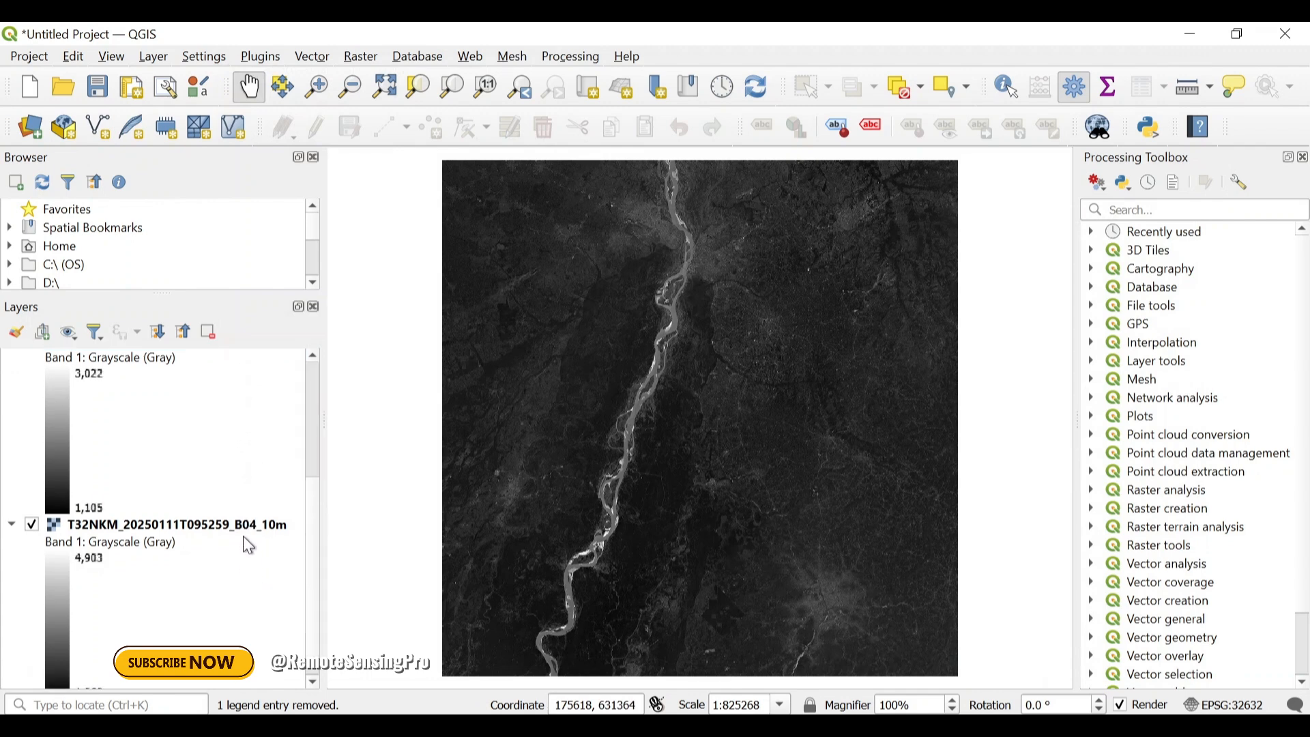
scroll(245, 534, up, 3)
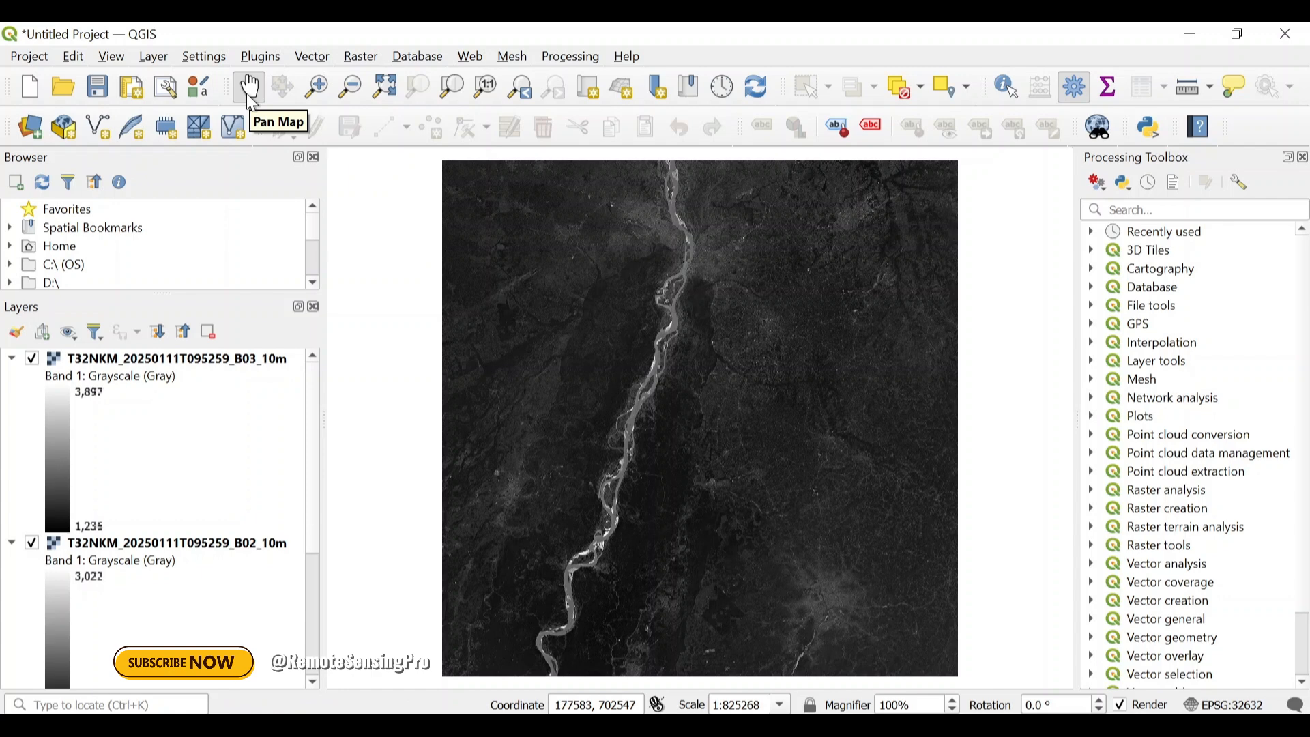
mouse_move(572, 400)
mouse_down()
mouse_move(529, 396)
mouse_move(667, 398)
mouse_move(583, 395)
mouse_up()
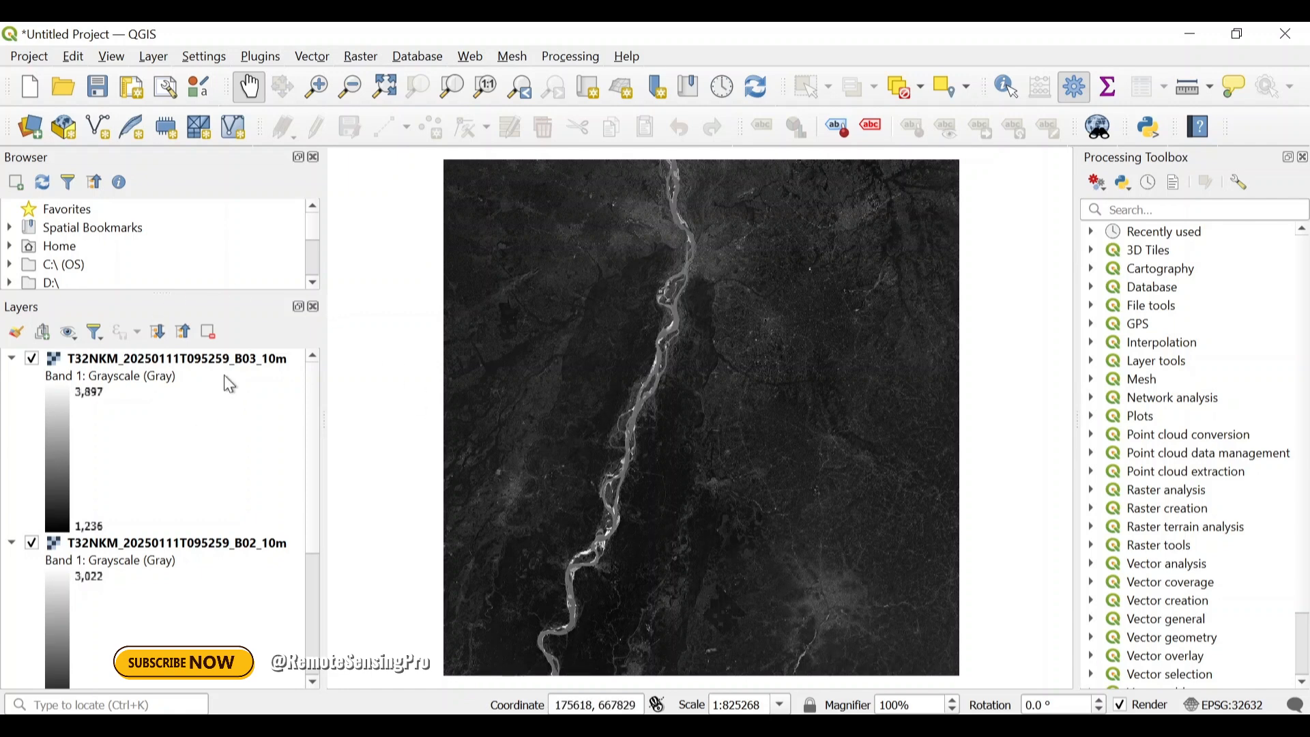
click(33, 360)
click(31, 544)
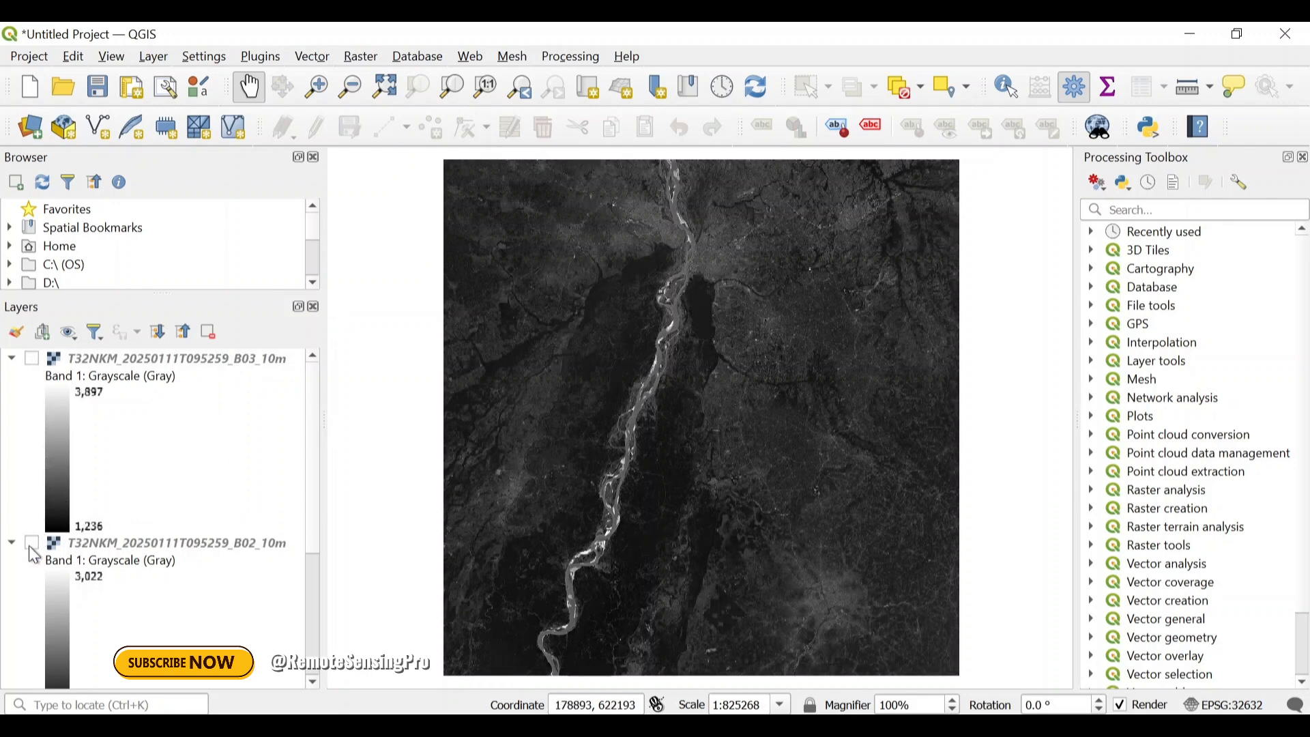
click(31, 546)
click(33, 361)
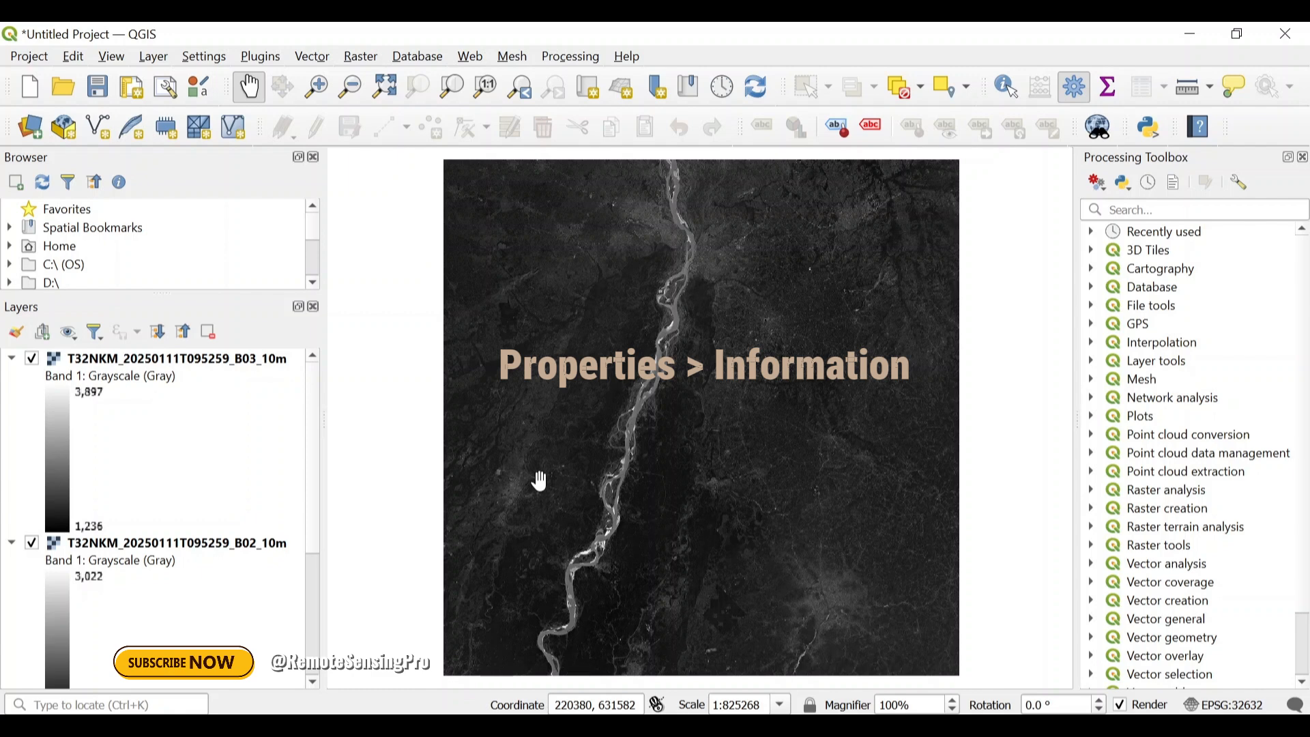
- Open the B03 layer's properties at the Information page and move the dialog toward the middle of the screen
click(239, 360)
right_click(239, 361)
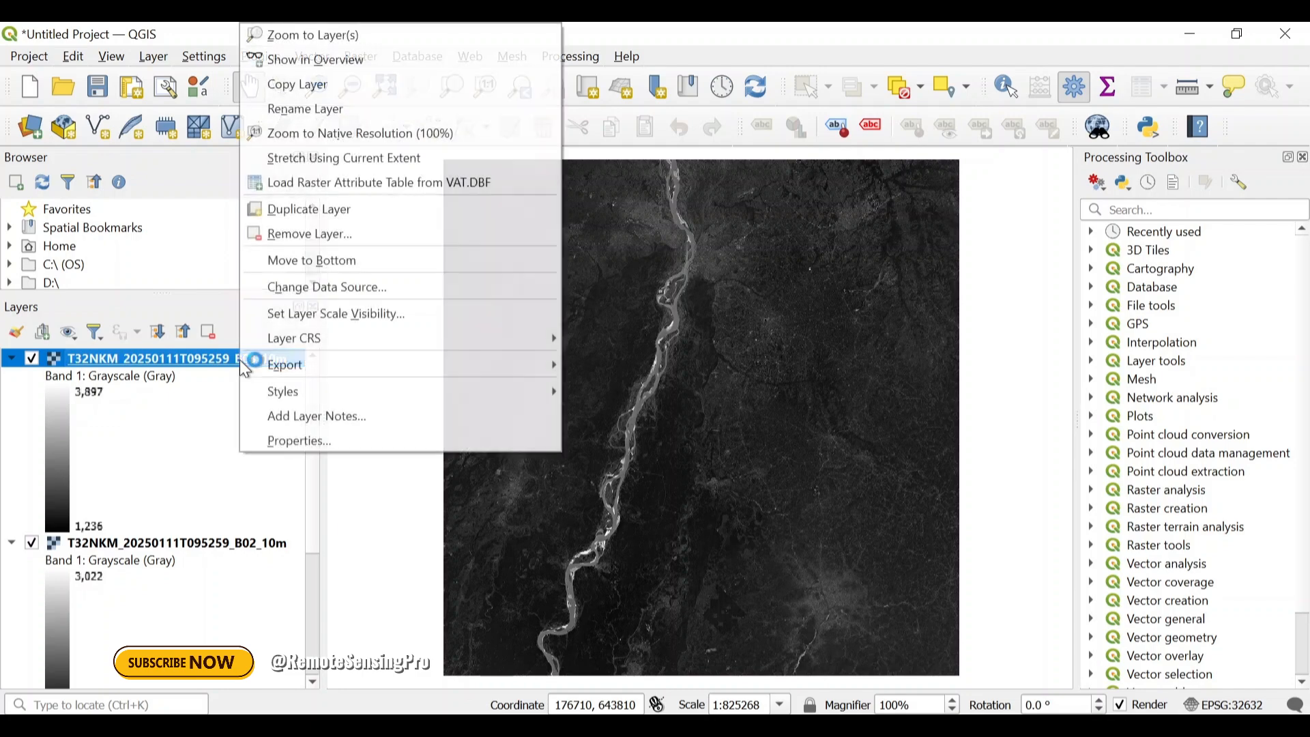
click(270, 444)
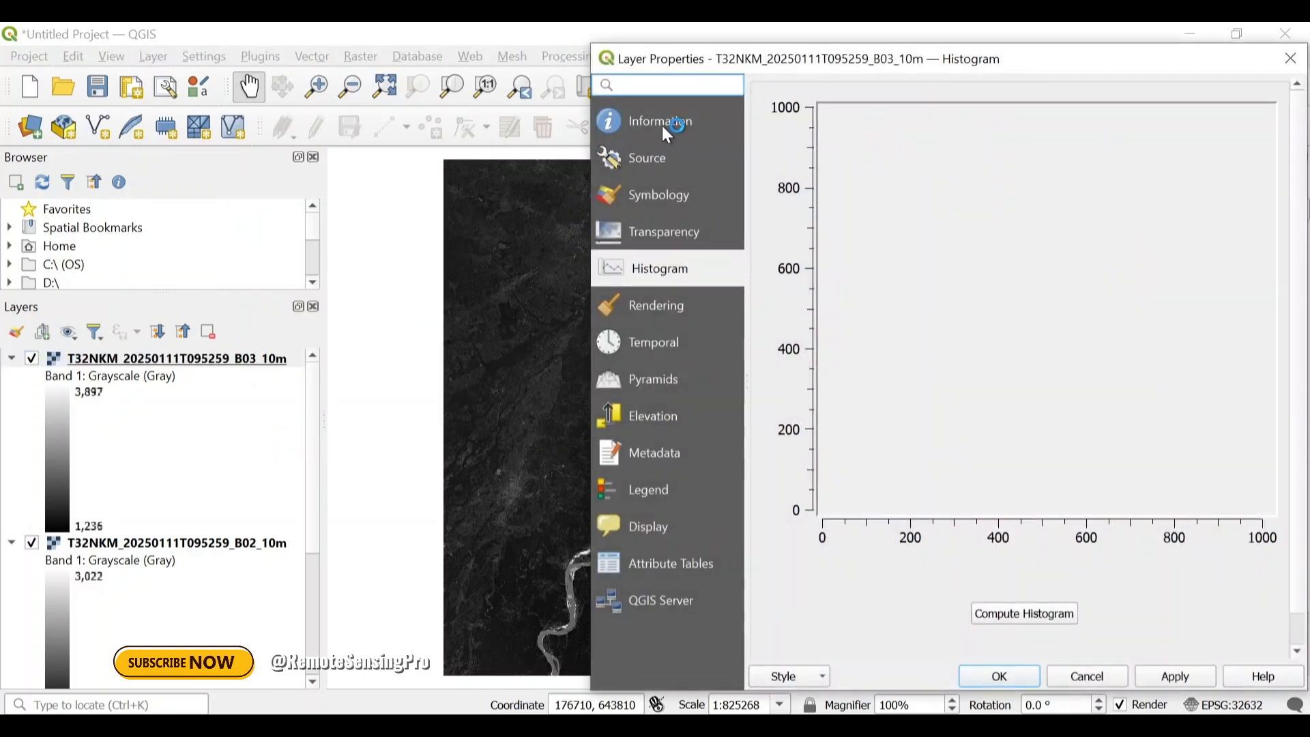
click(669, 133)
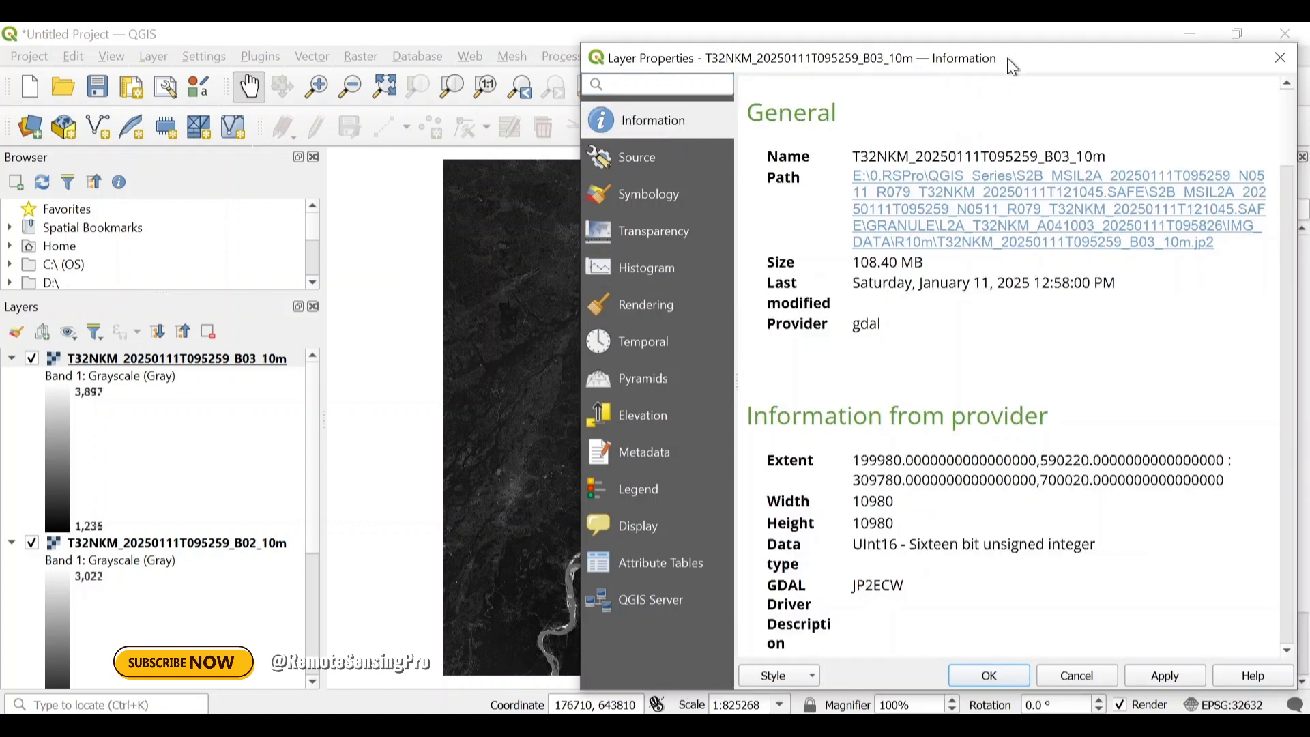
drag(1008, 58, 850, 58)
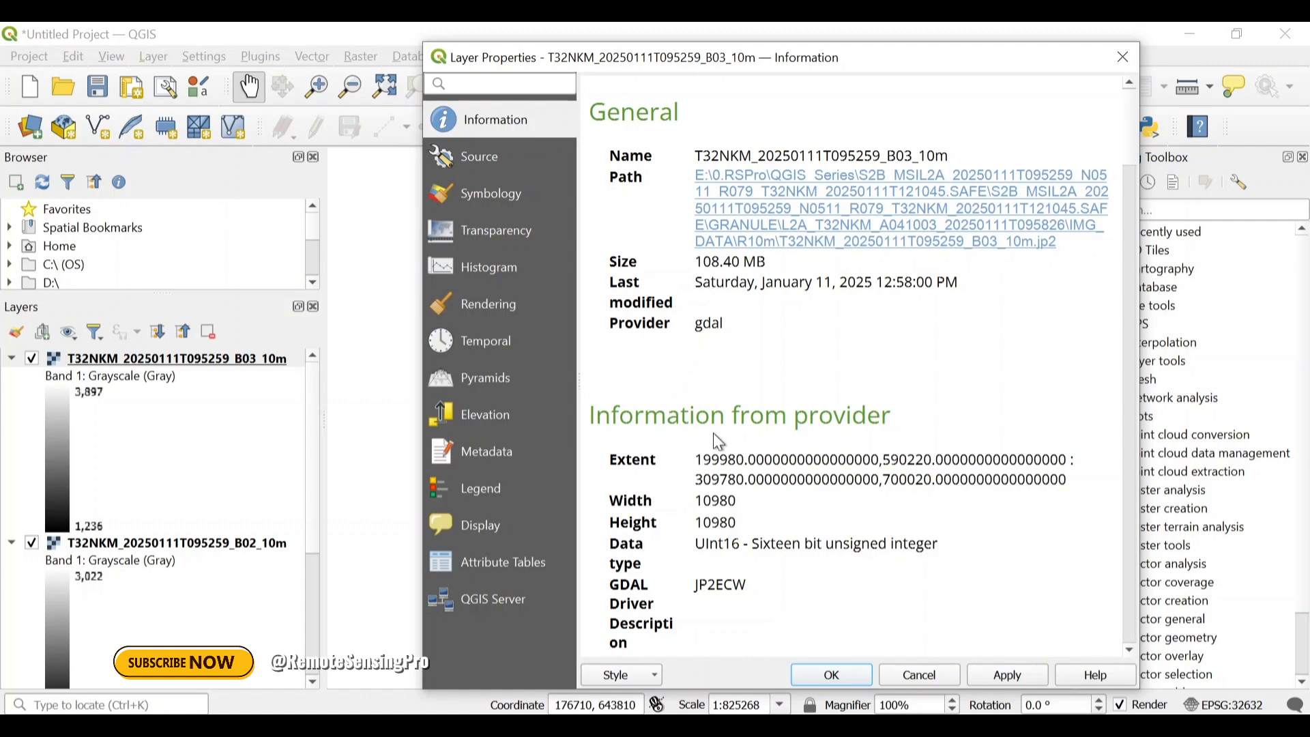
- Review the B03 layer's provider details, band statistics, pixel size, coordinate reference system and file path, and close the properties
scroll(743, 443, down, 3)
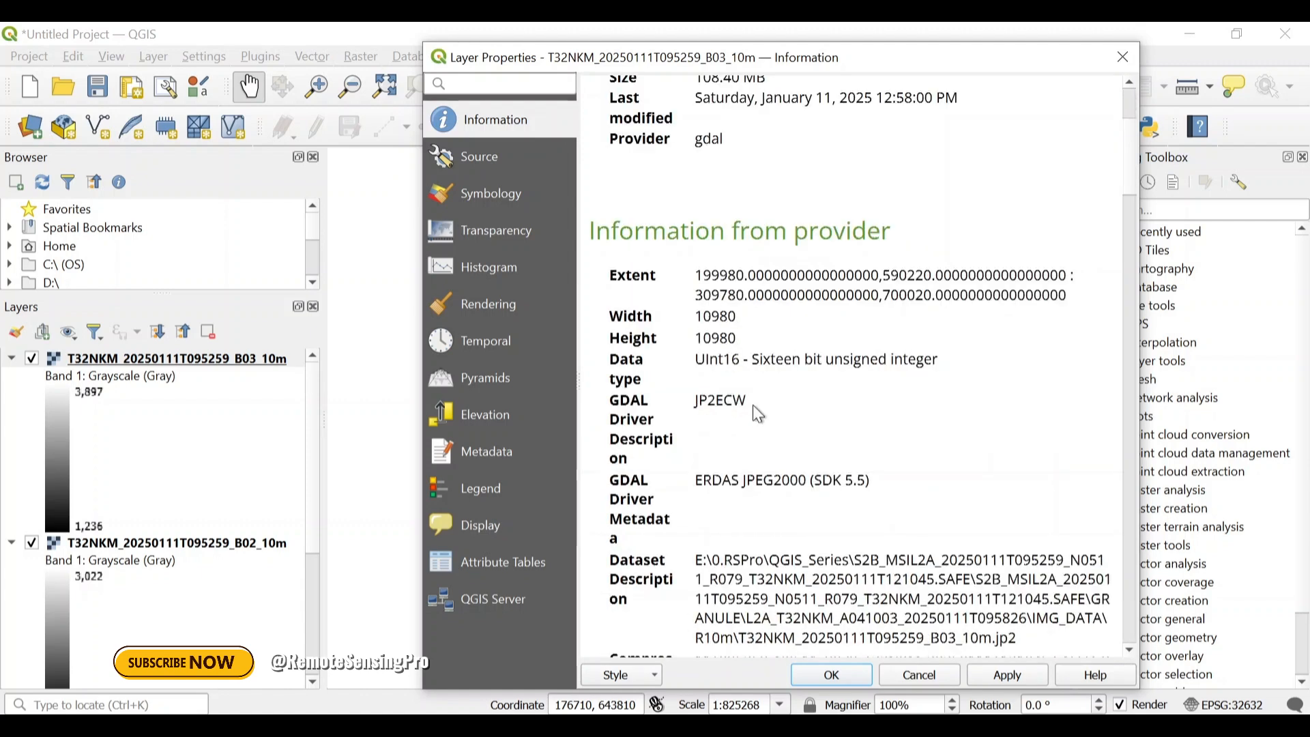
scroll(756, 406, down, 7)
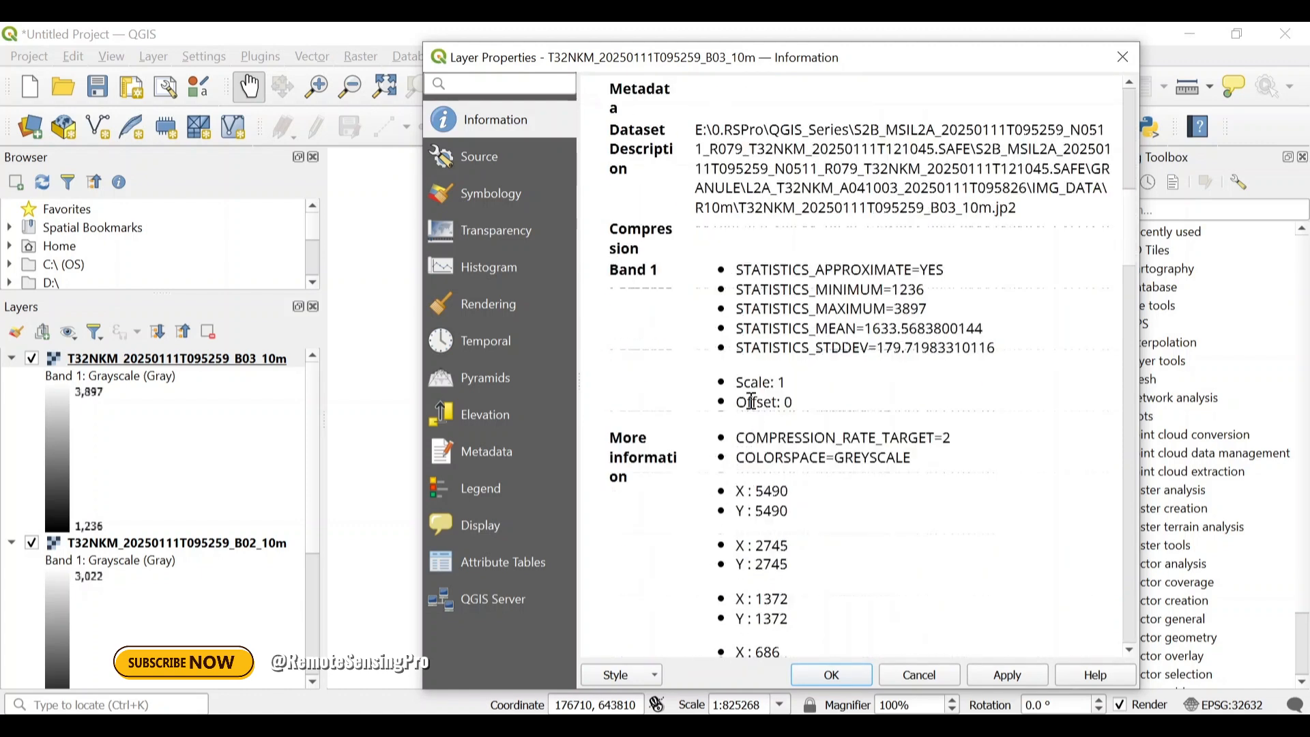
scroll(751, 401, down, 5)
scroll(751, 401, down, 4)
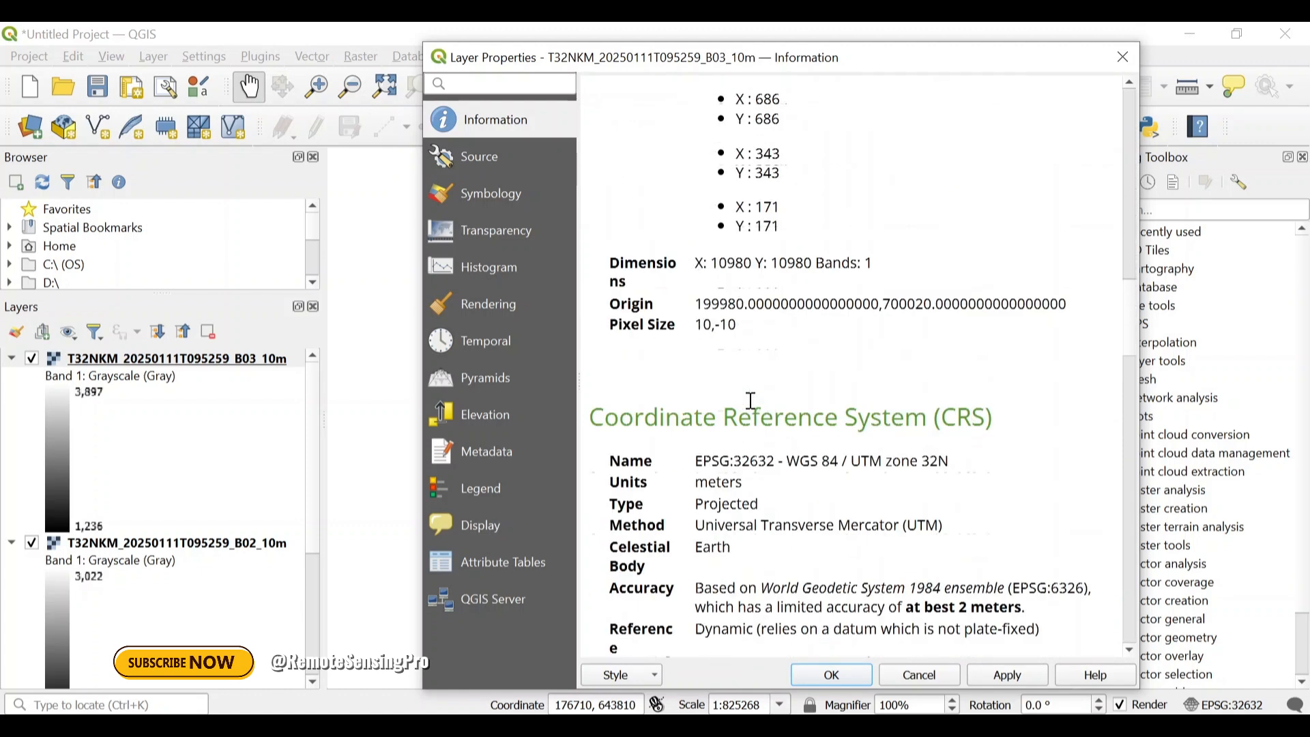
scroll(717, 345, up, 9)
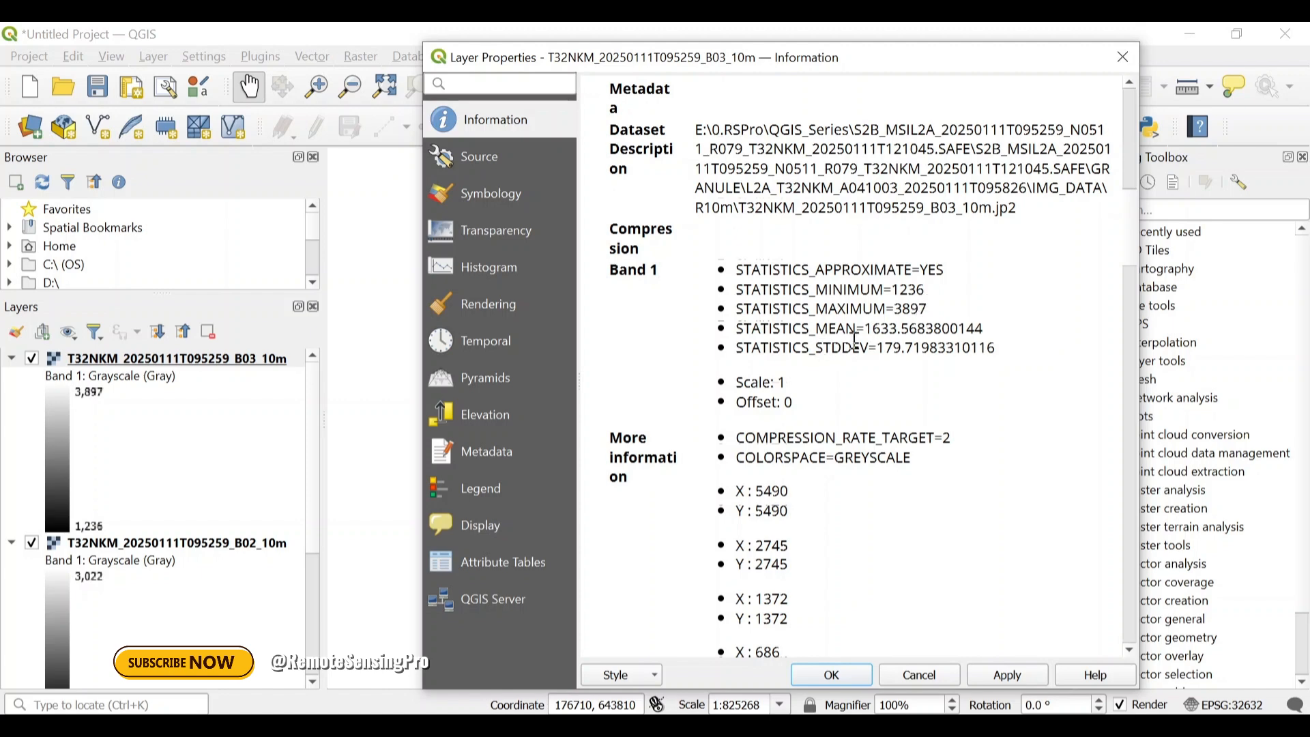
scroll(806, 368, down, 10)
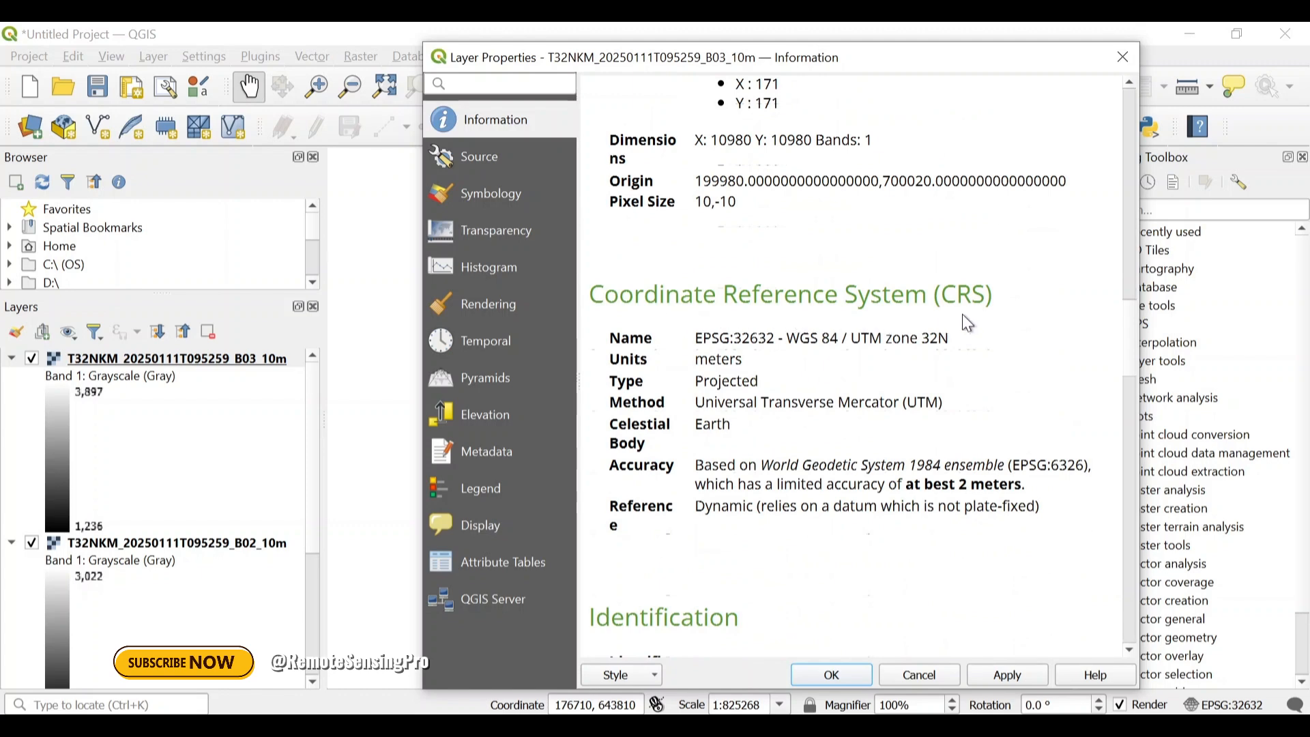
scroll(728, 404, down, 4)
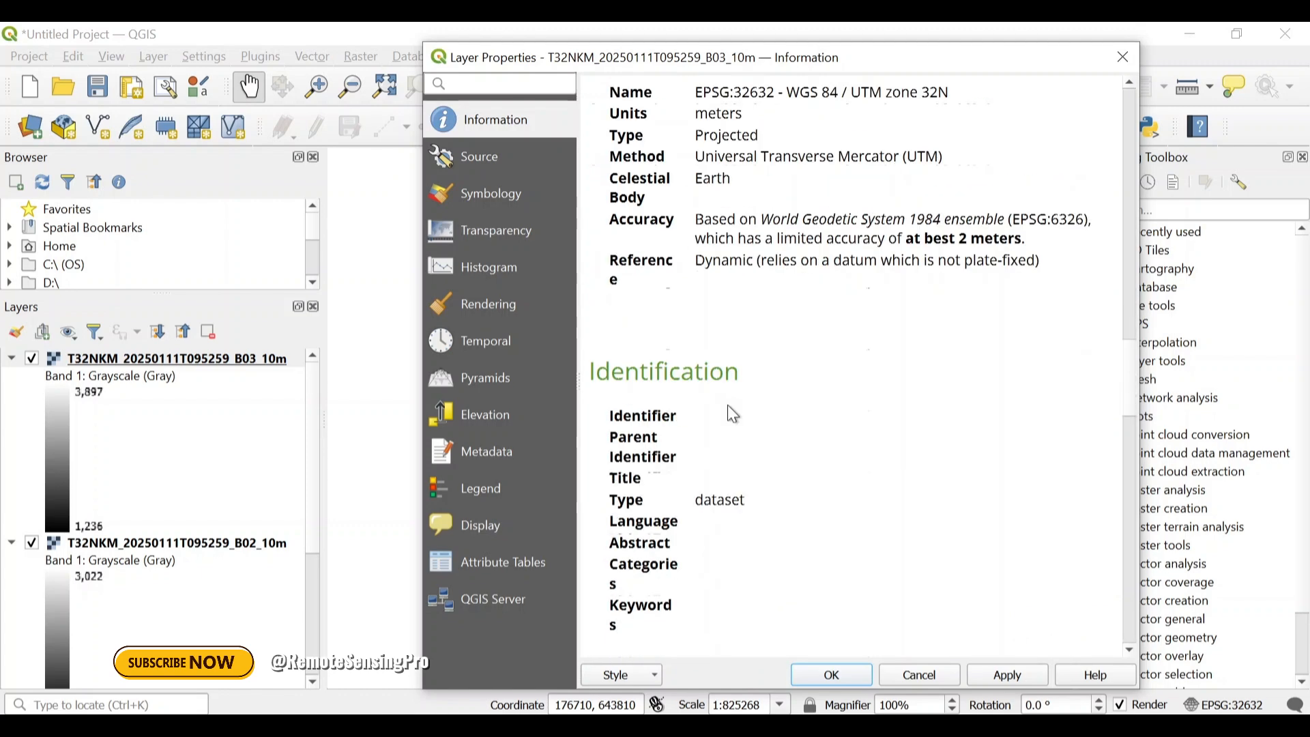
scroll(722, 410, up, 15)
scroll(727, 416, up, 5)
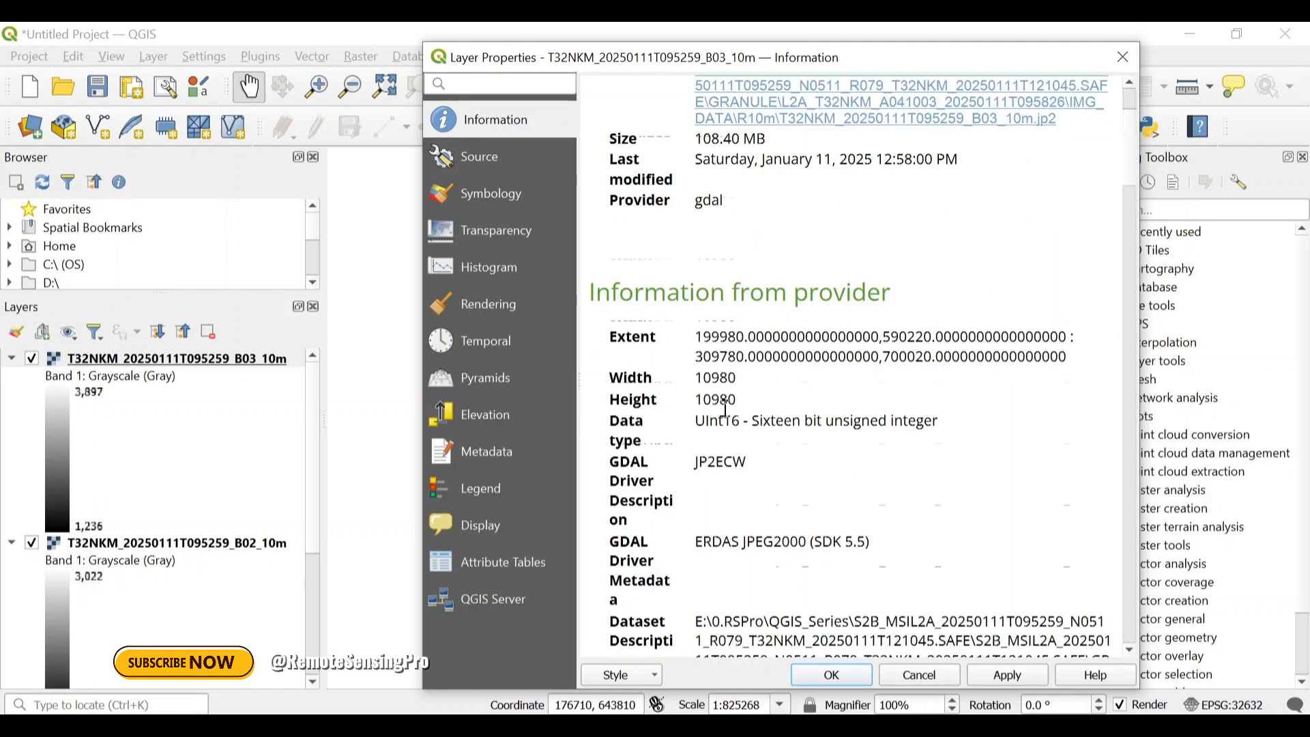
scroll(727, 406, up, 3)
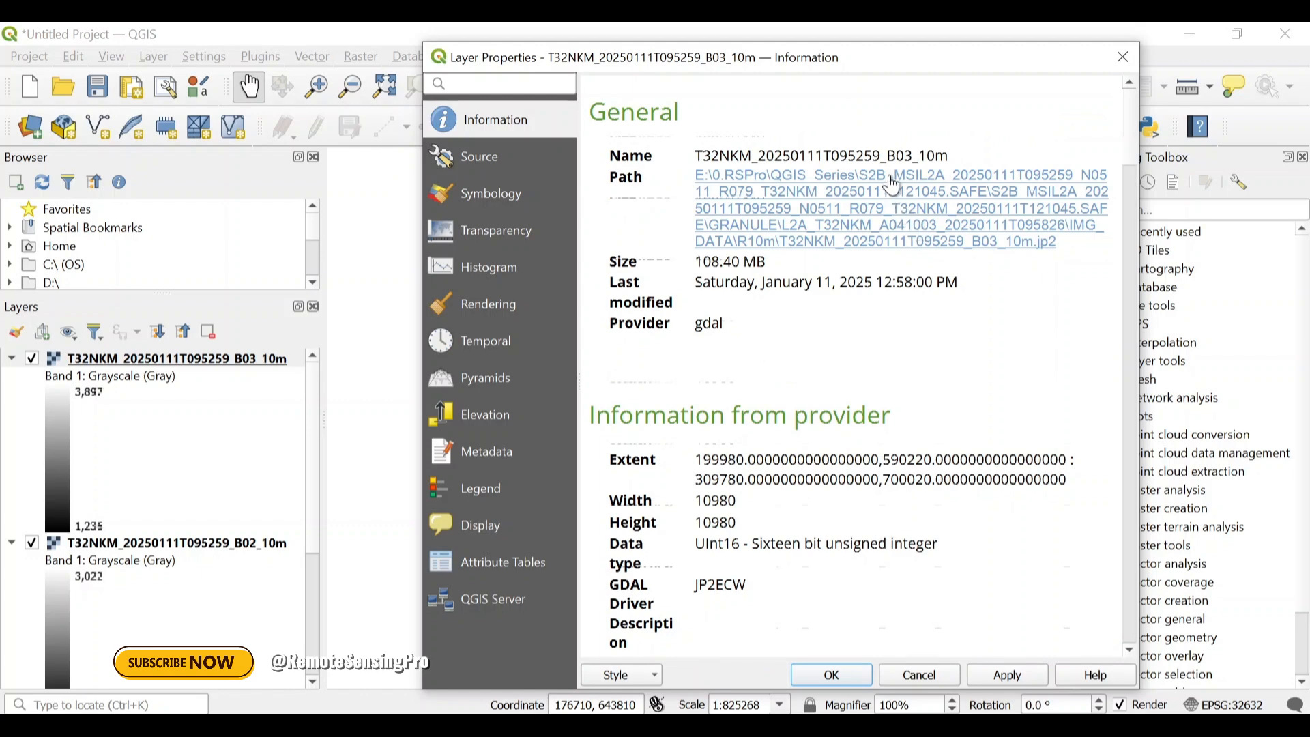
click(1119, 61)
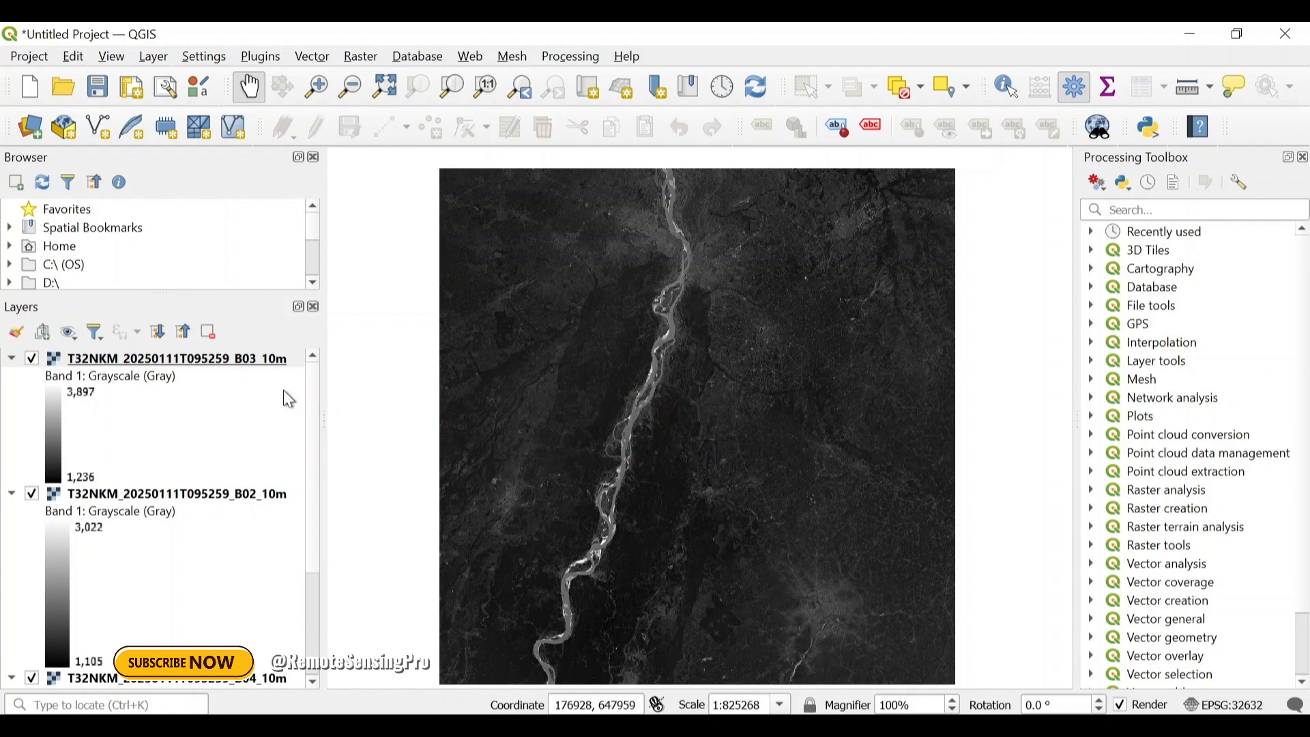
- Remove the B03, B02 and B04 layers from the project one after another, confirming each removal
right_click(254, 364)
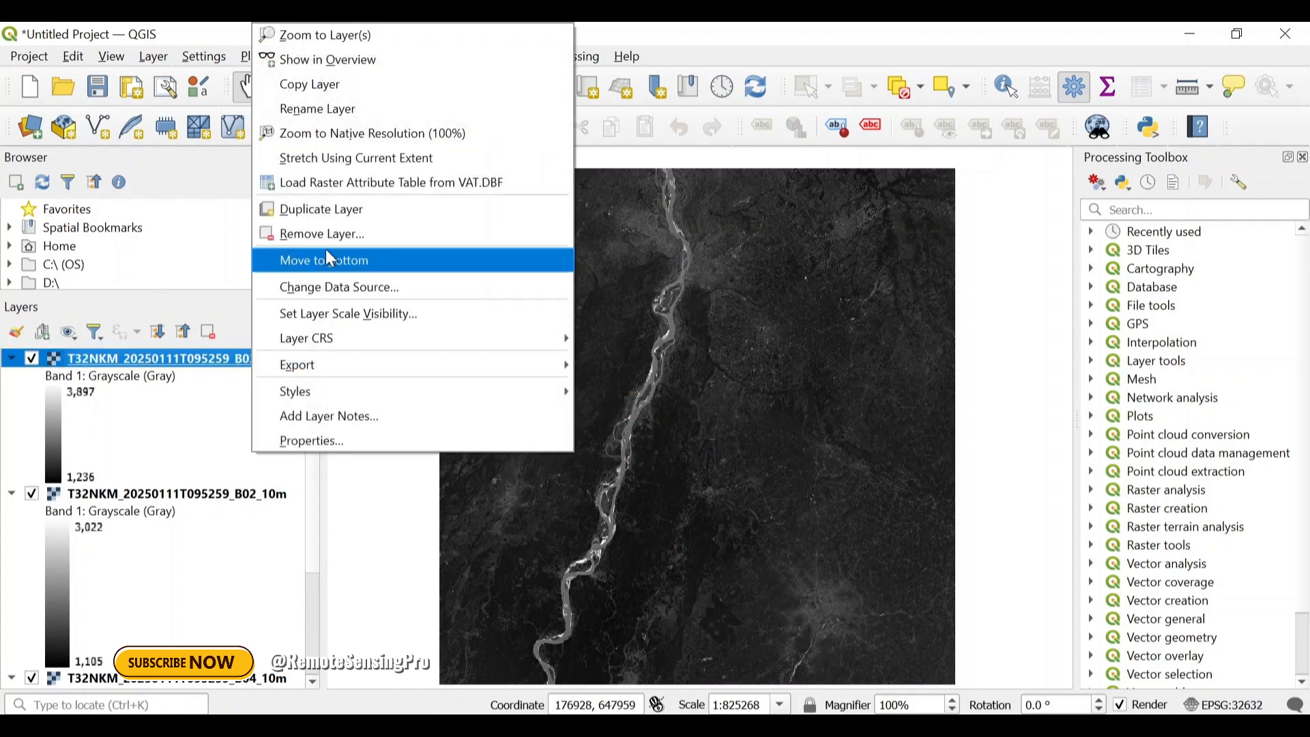
click(329, 235)
click(617, 404)
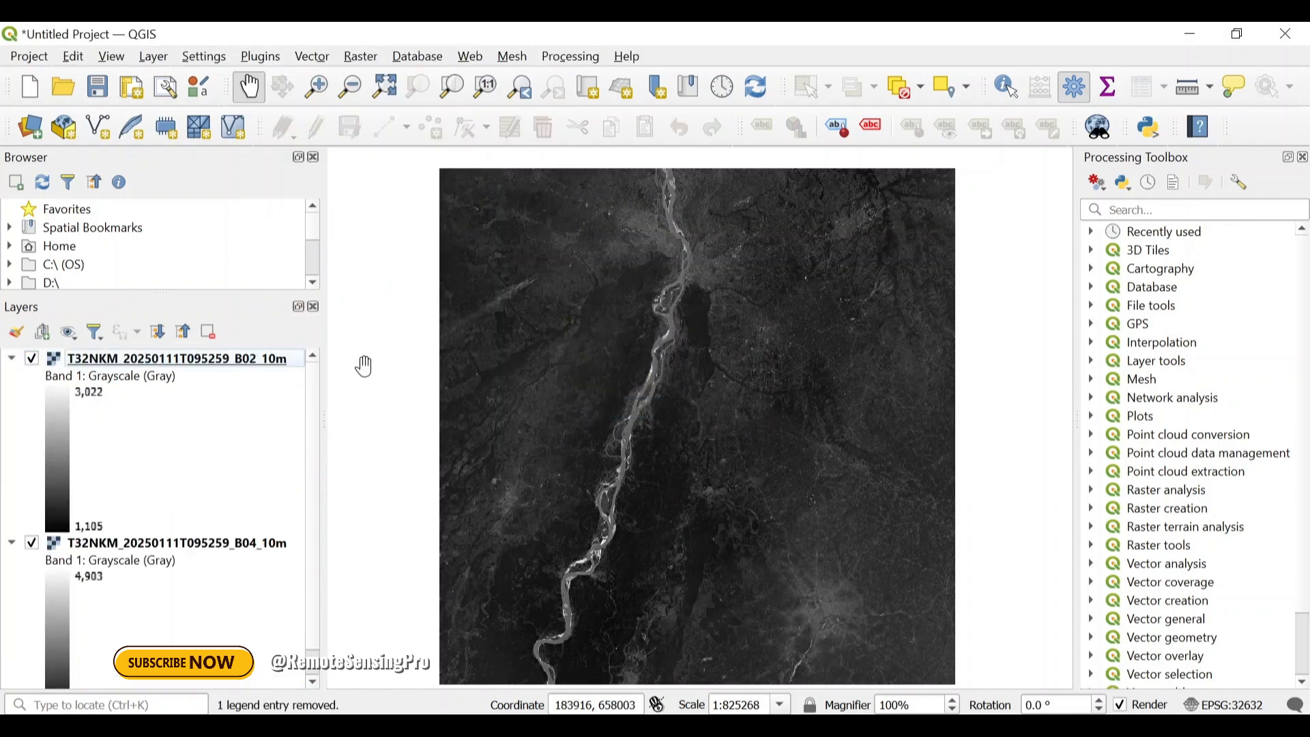
right_click(265, 357)
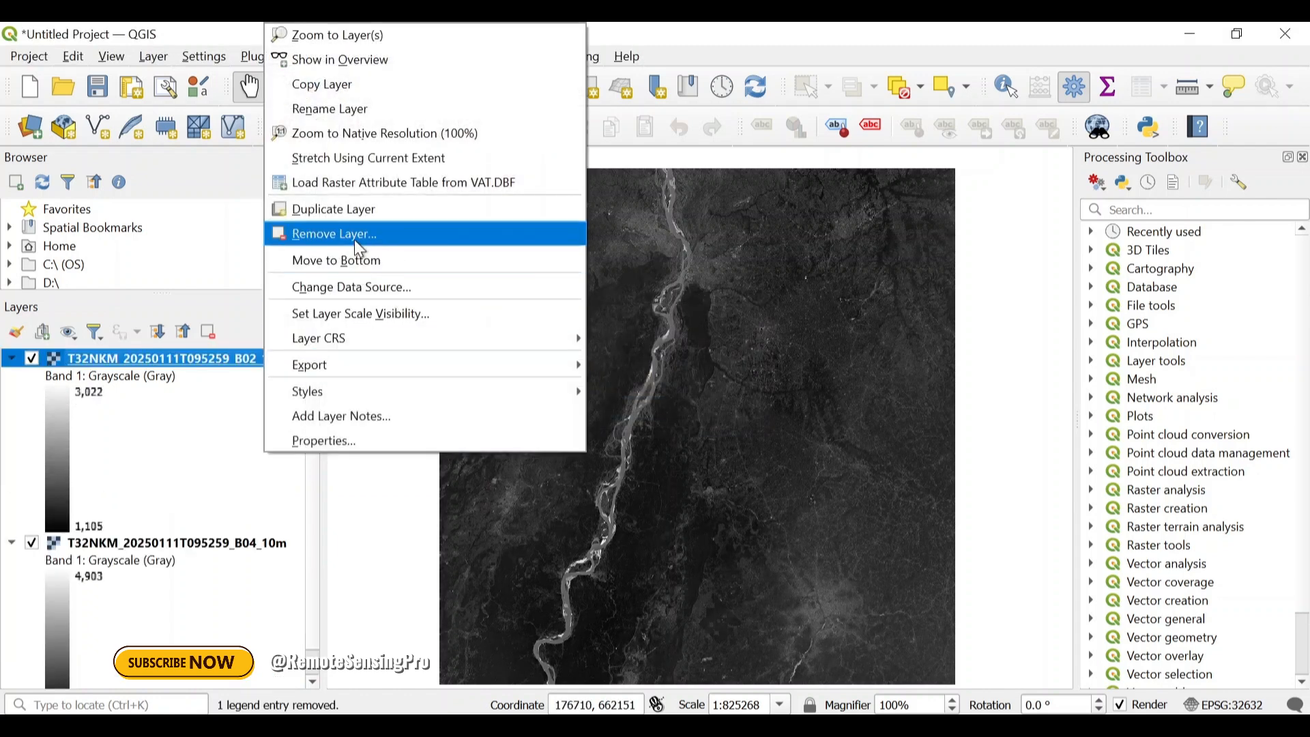
click(331, 235)
click(629, 412)
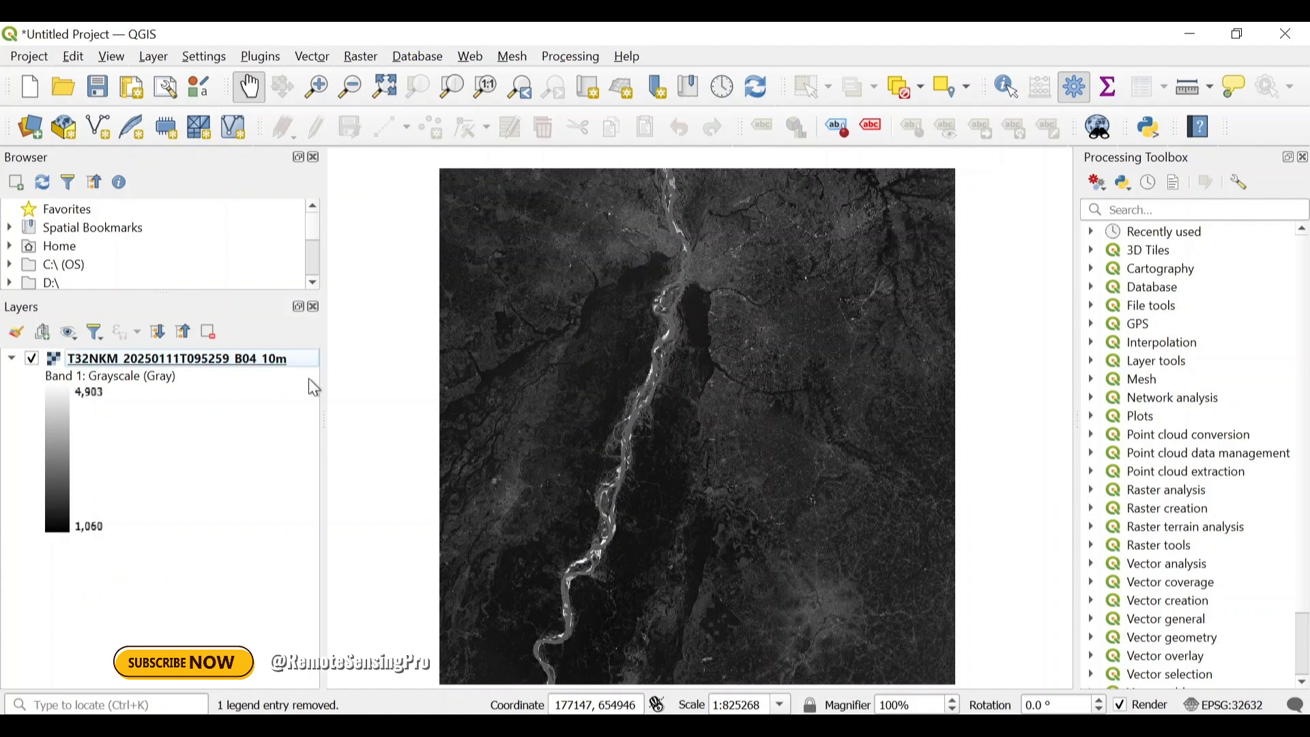
right_click(224, 359)
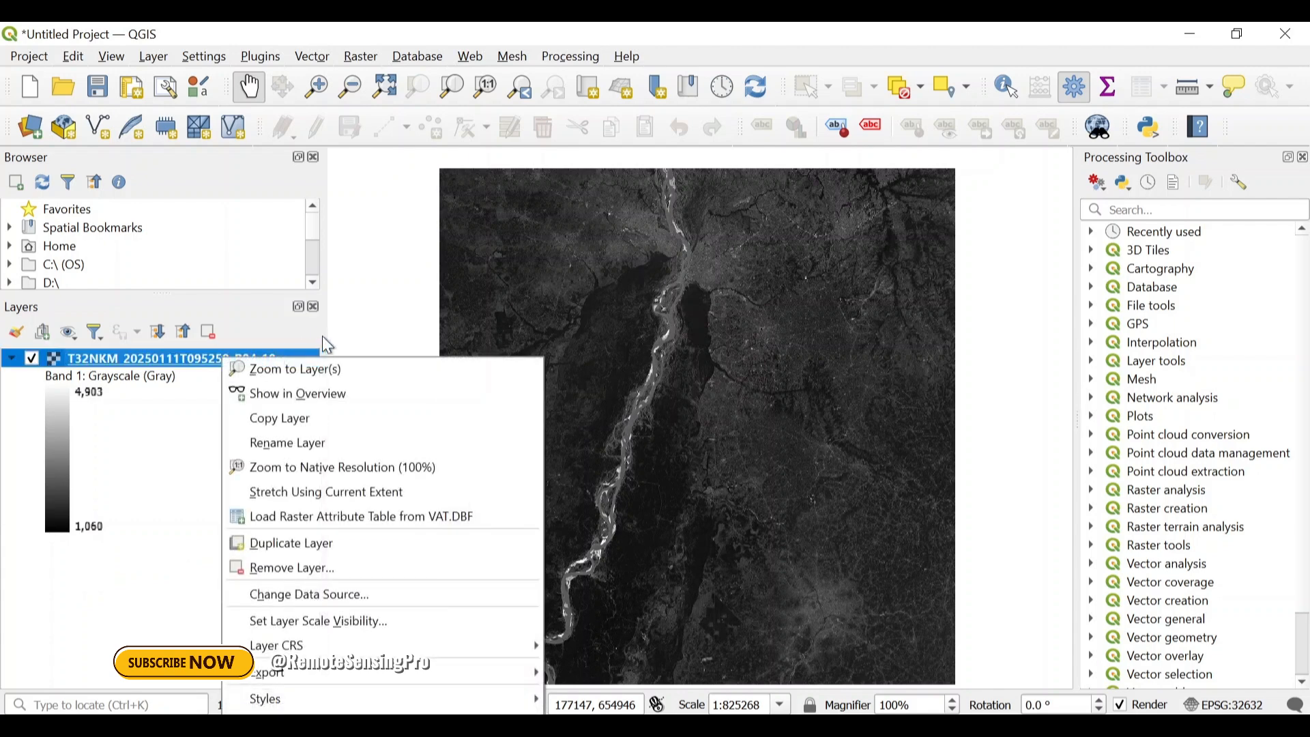
click(322, 571)
click(650, 418)
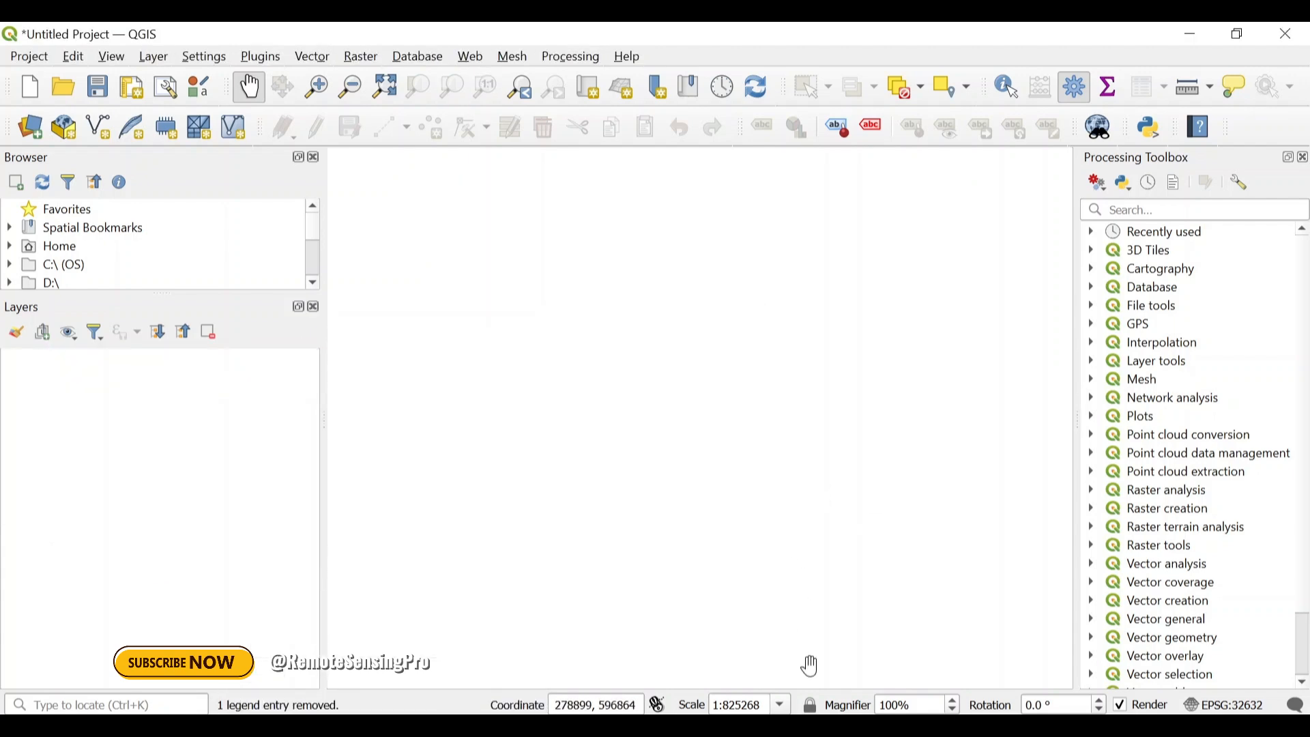
- Switch to File Explorer and browse from the Sentinel-2 .SAFE folder through GRANULE and IMG_DATA to R10m
key(alt+Tab)
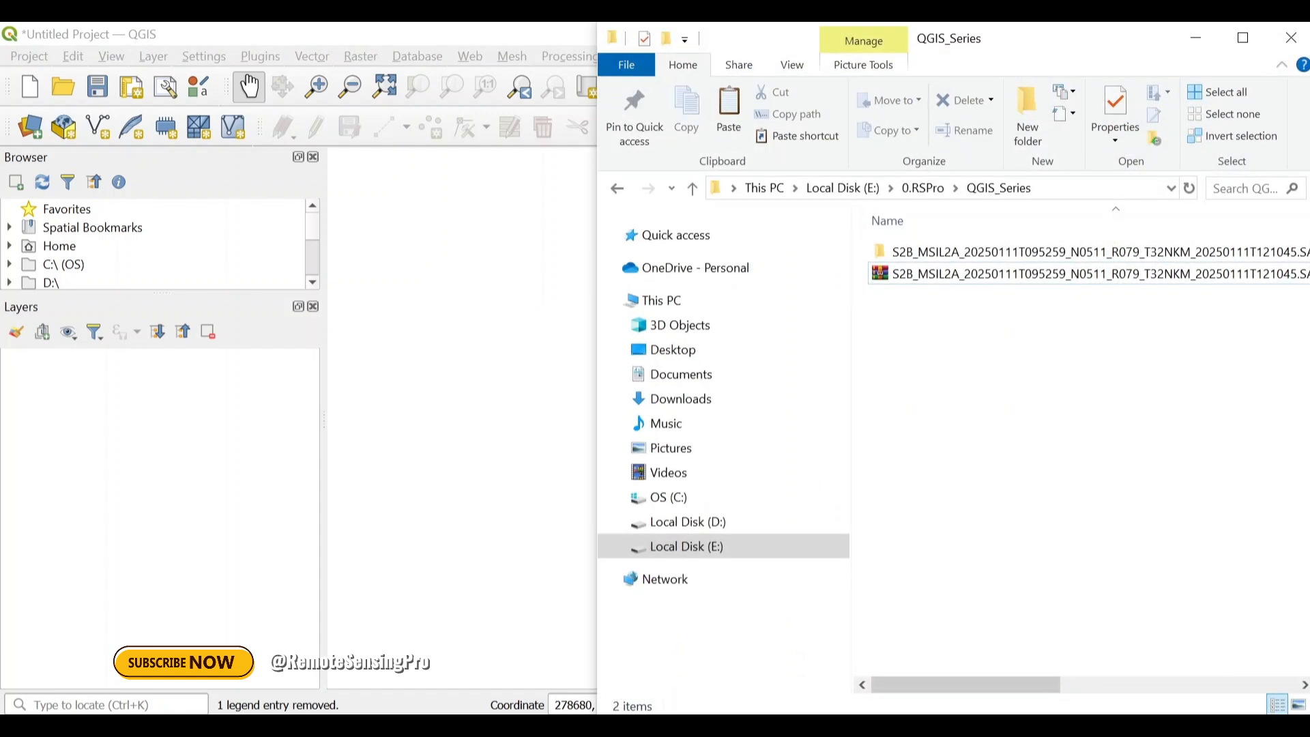
double_click(1030, 254)
double_click(1031, 254)
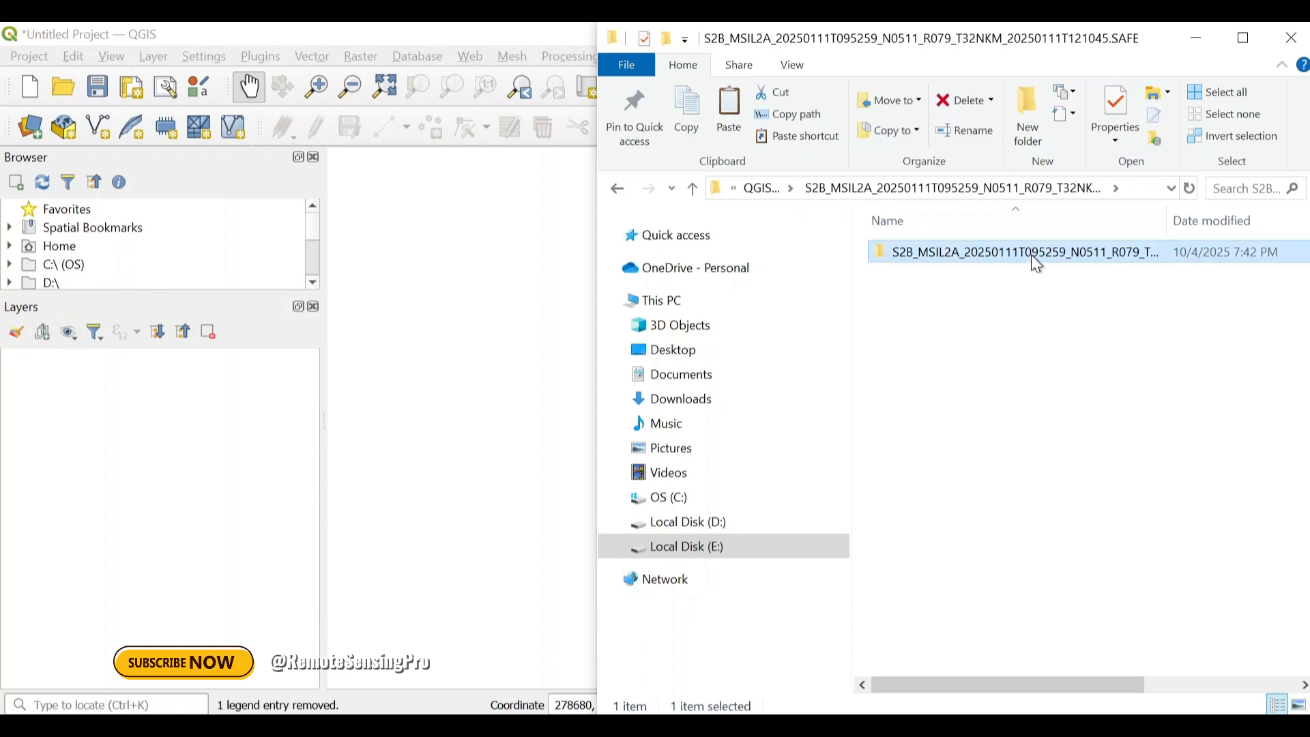
double_click(940, 276)
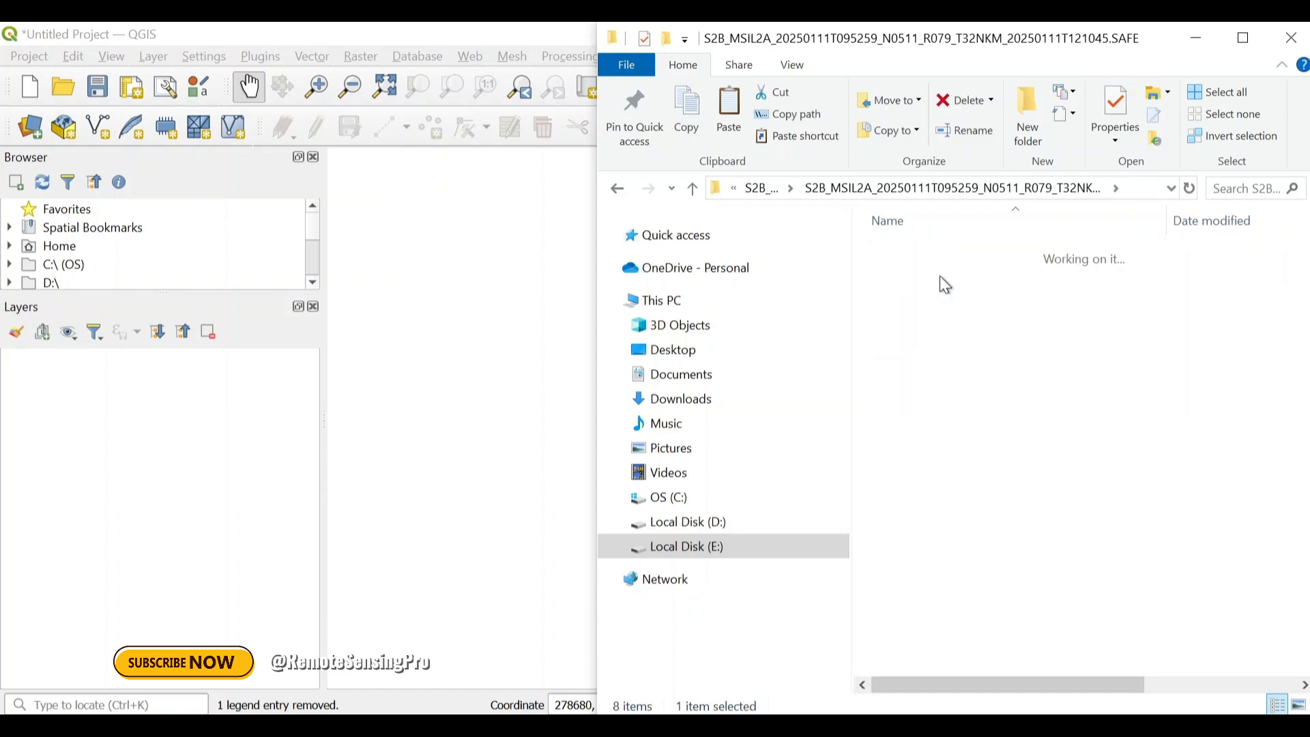
double_click(960, 253)
double_click(951, 275)
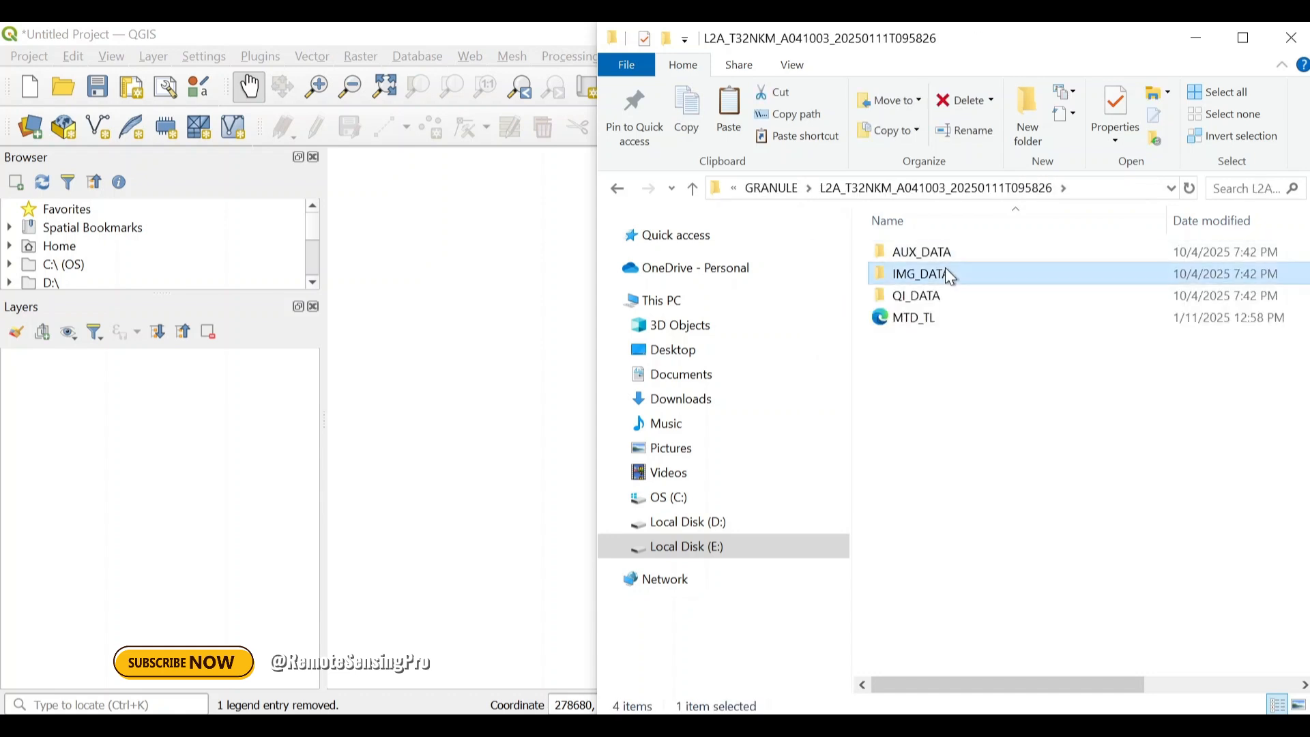
double_click(943, 256)
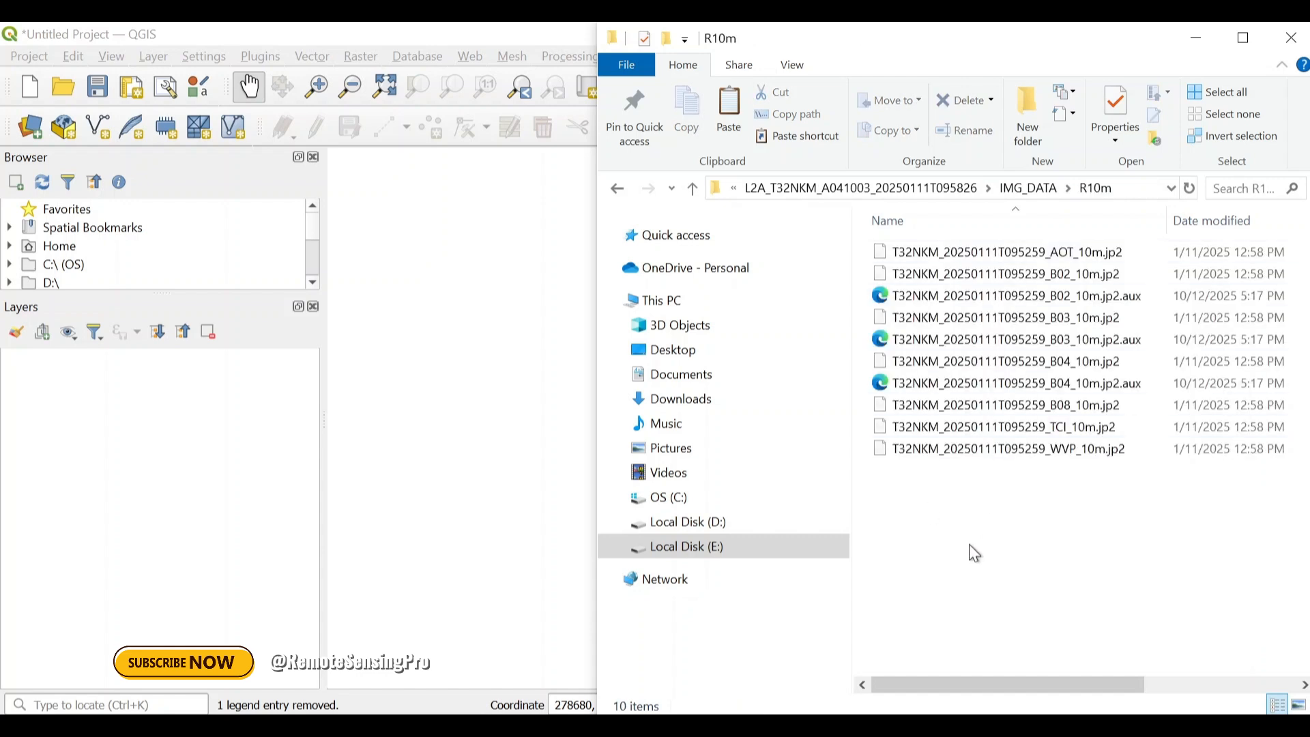
- Reduce the maximized QGIS window to a smaller size and bring the R10m folder window back in front beside it
click(530, 35)
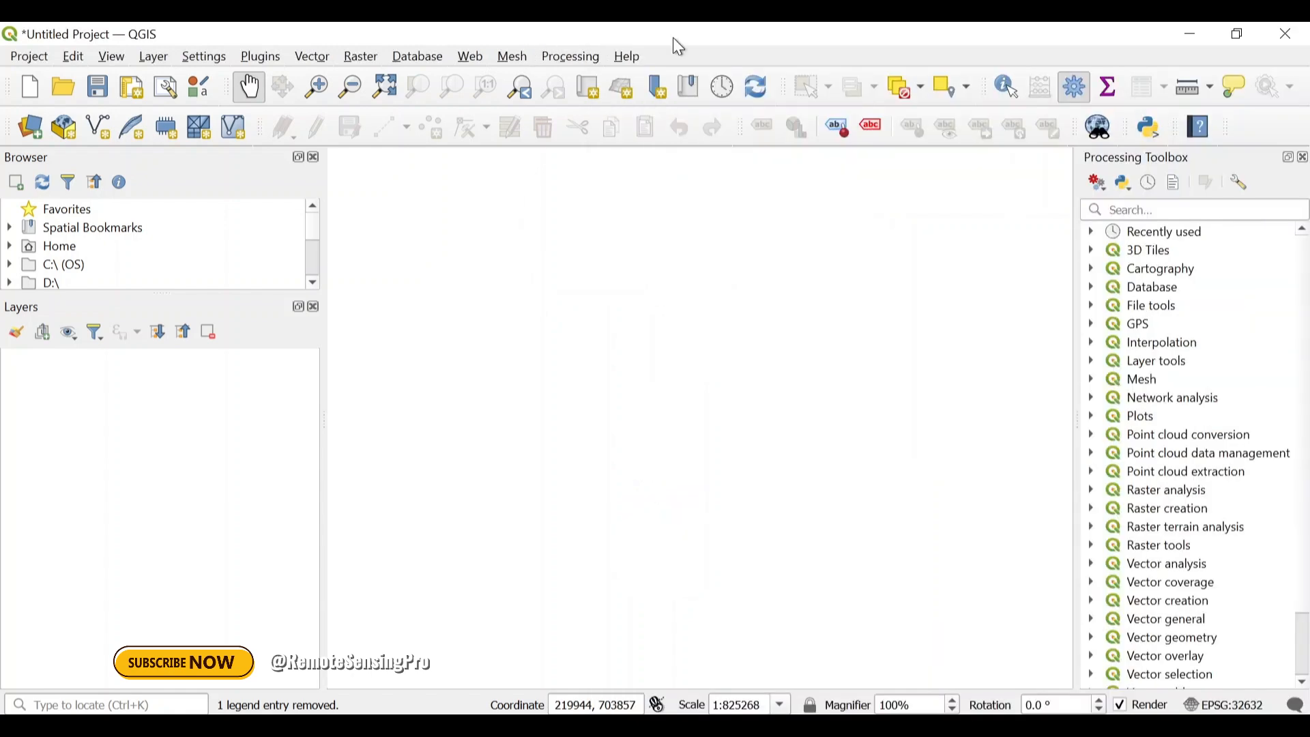
click(1241, 41)
click(1117, 548)
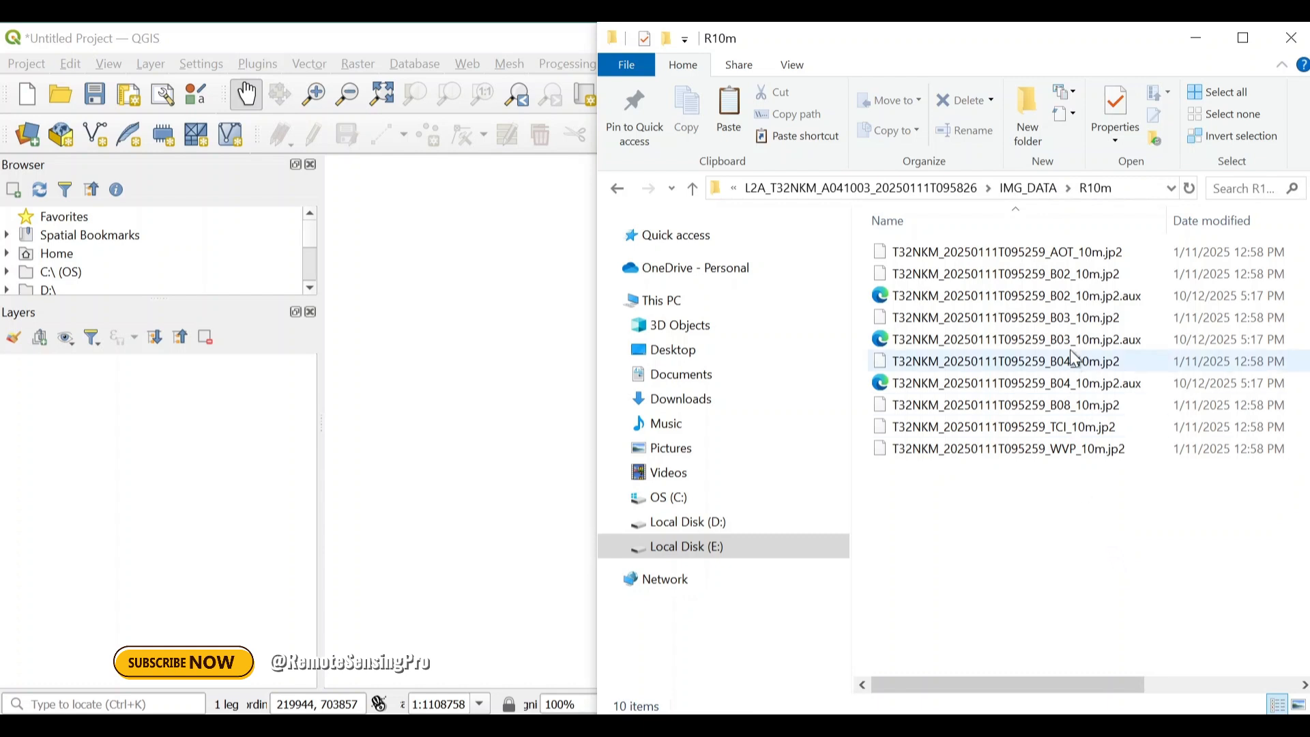
- Add the B02_10m.jp2, B03_10m.jp2 and B04_10m.jp2 files from the R10m folder directly to the QGIS layer list, and maximize QGIS
click(1066, 276)
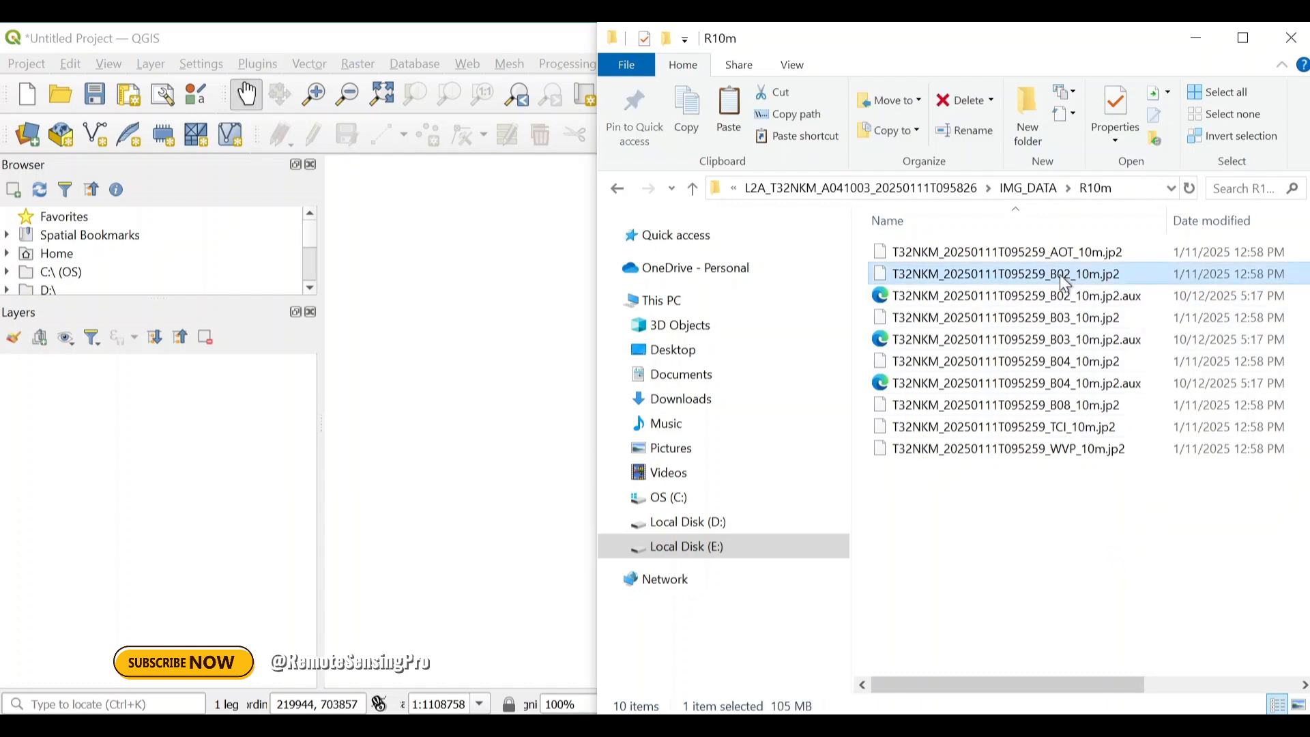
drag(1060, 275, 142, 452)
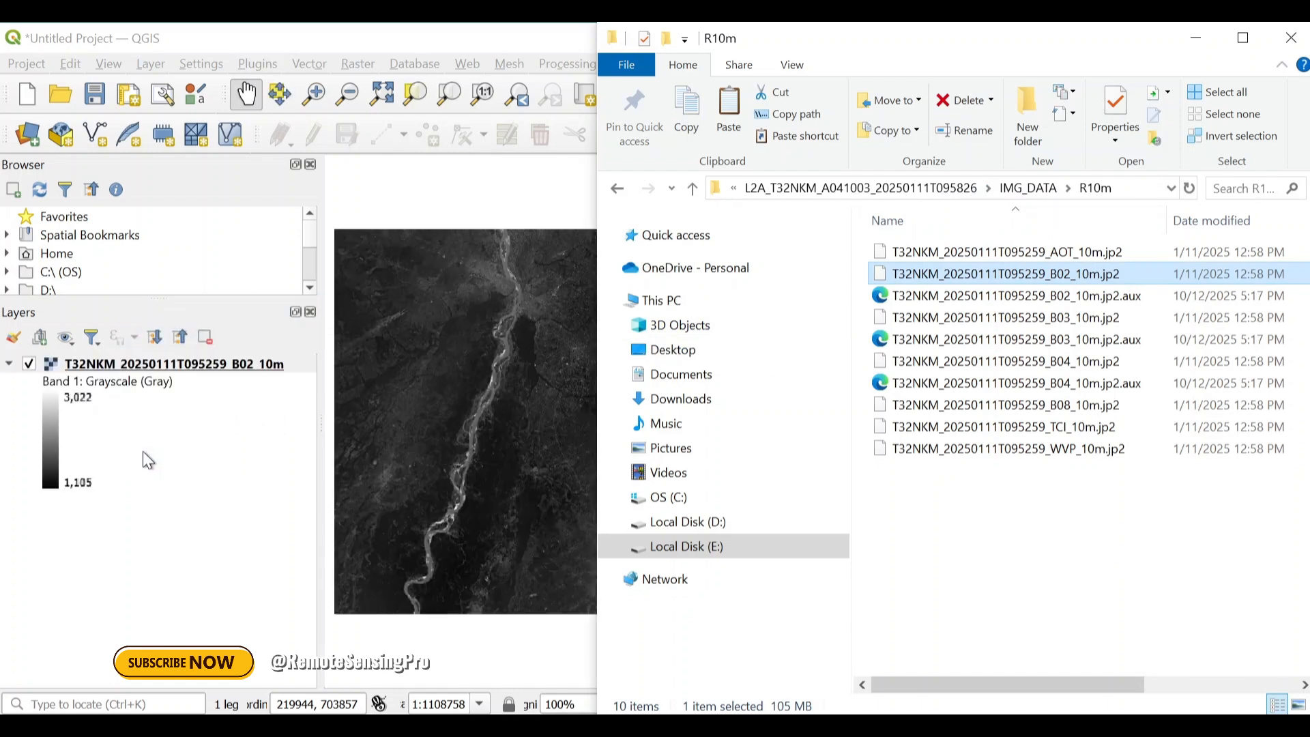
drag(1078, 330, 199, 598)
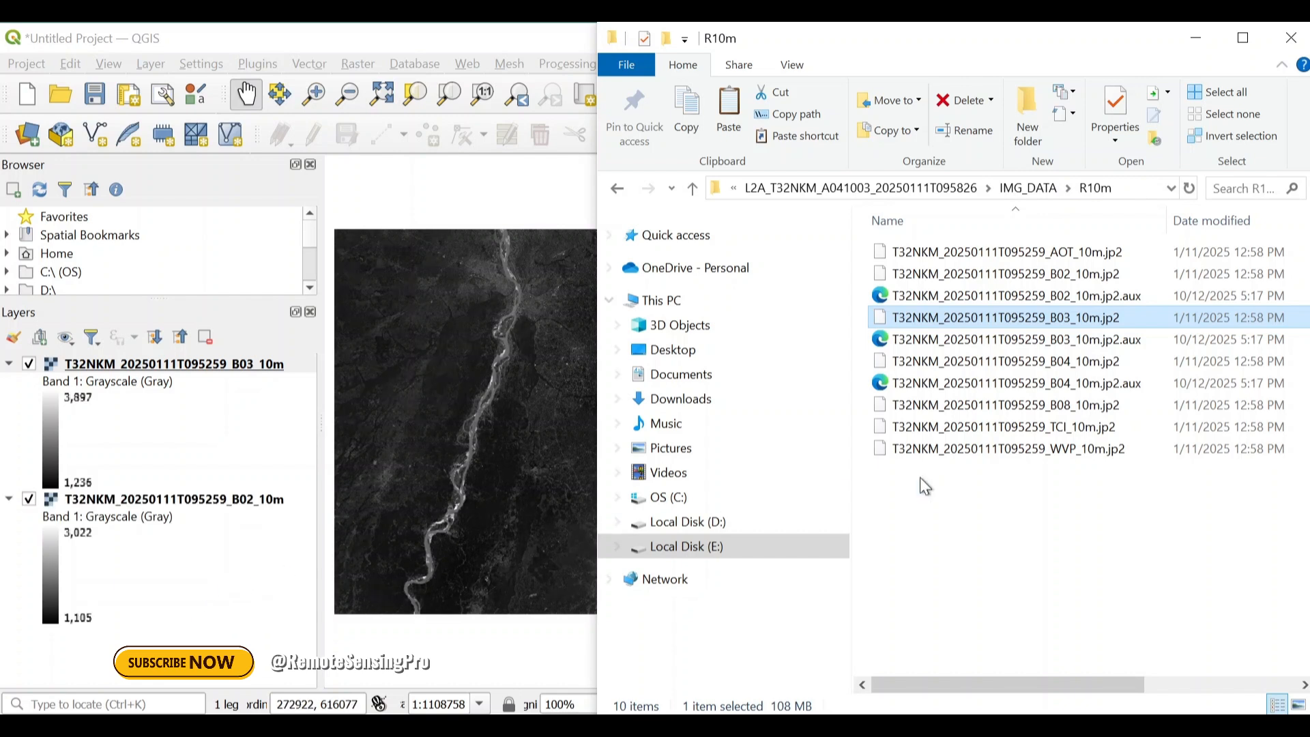
click(1063, 365)
mouse_move(1063, 368)
mouse_down()
mouse_move(993, 335)
mouse_move(292, 587)
mouse_move(198, 601)
mouse_up()
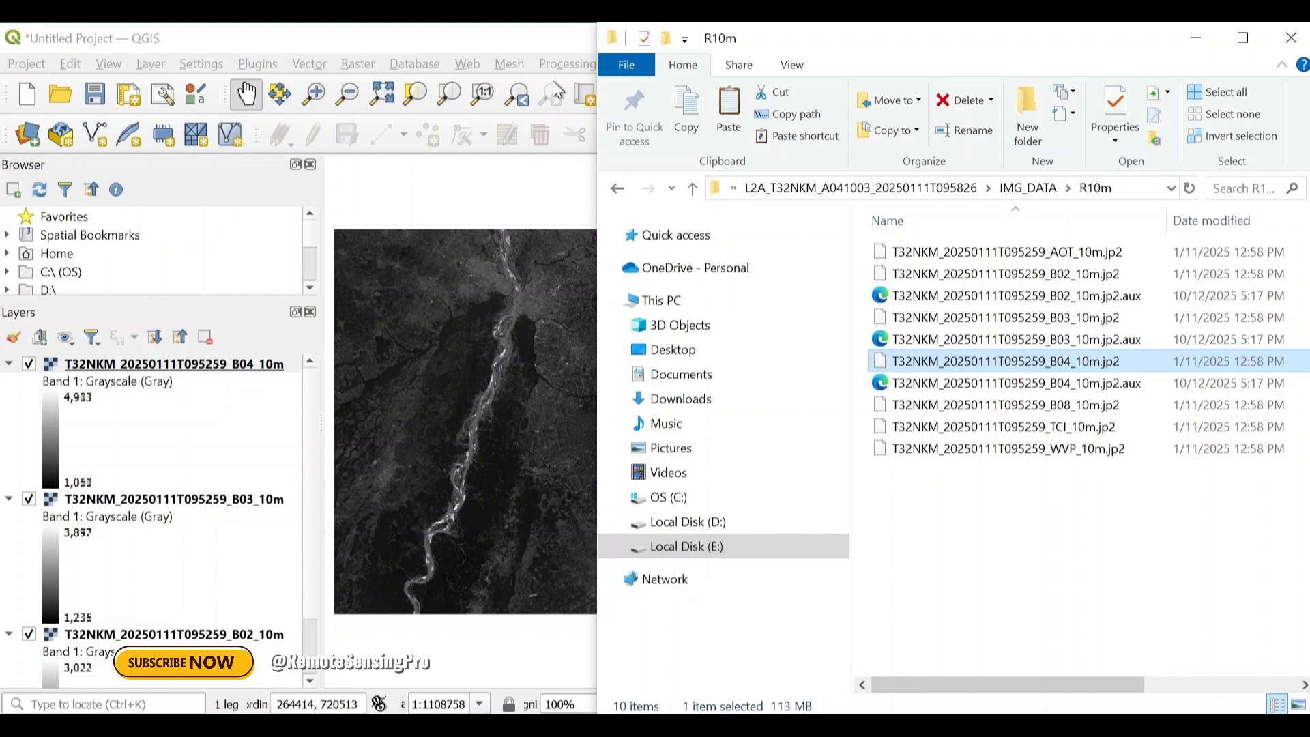
click(560, 44)
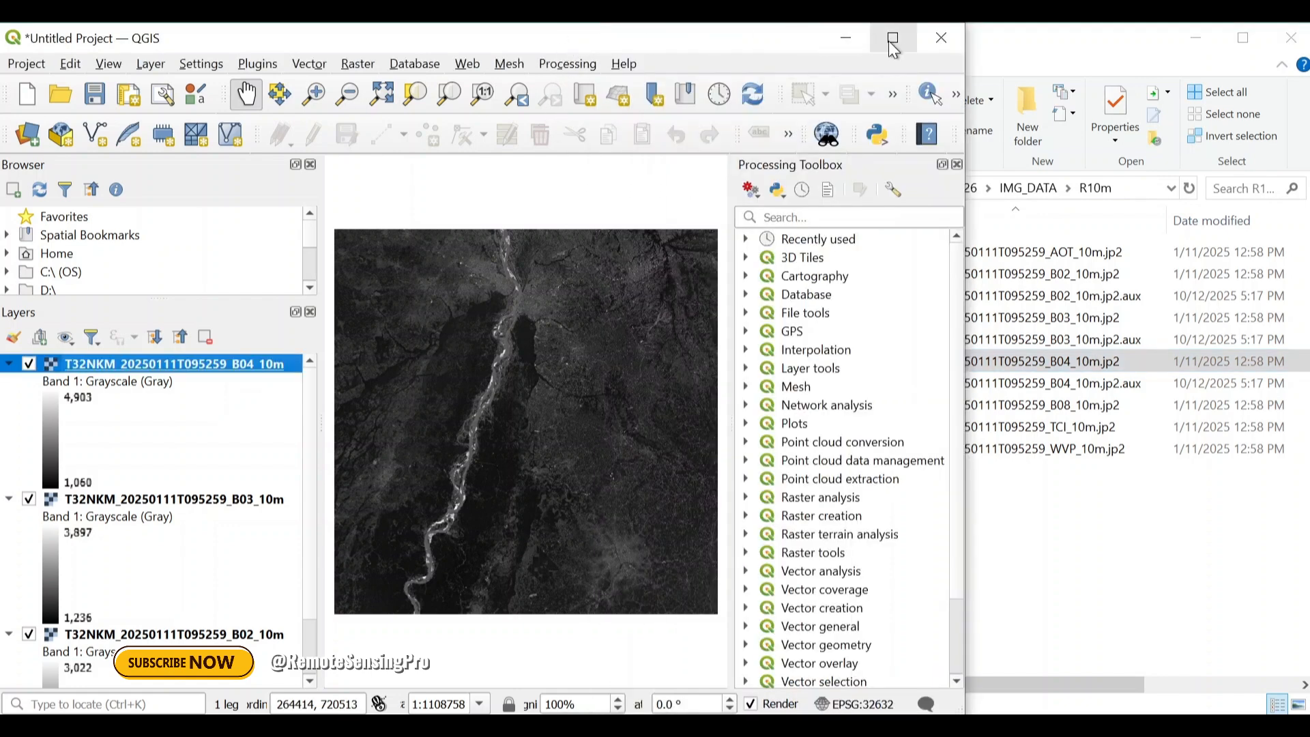
click(909, 37)
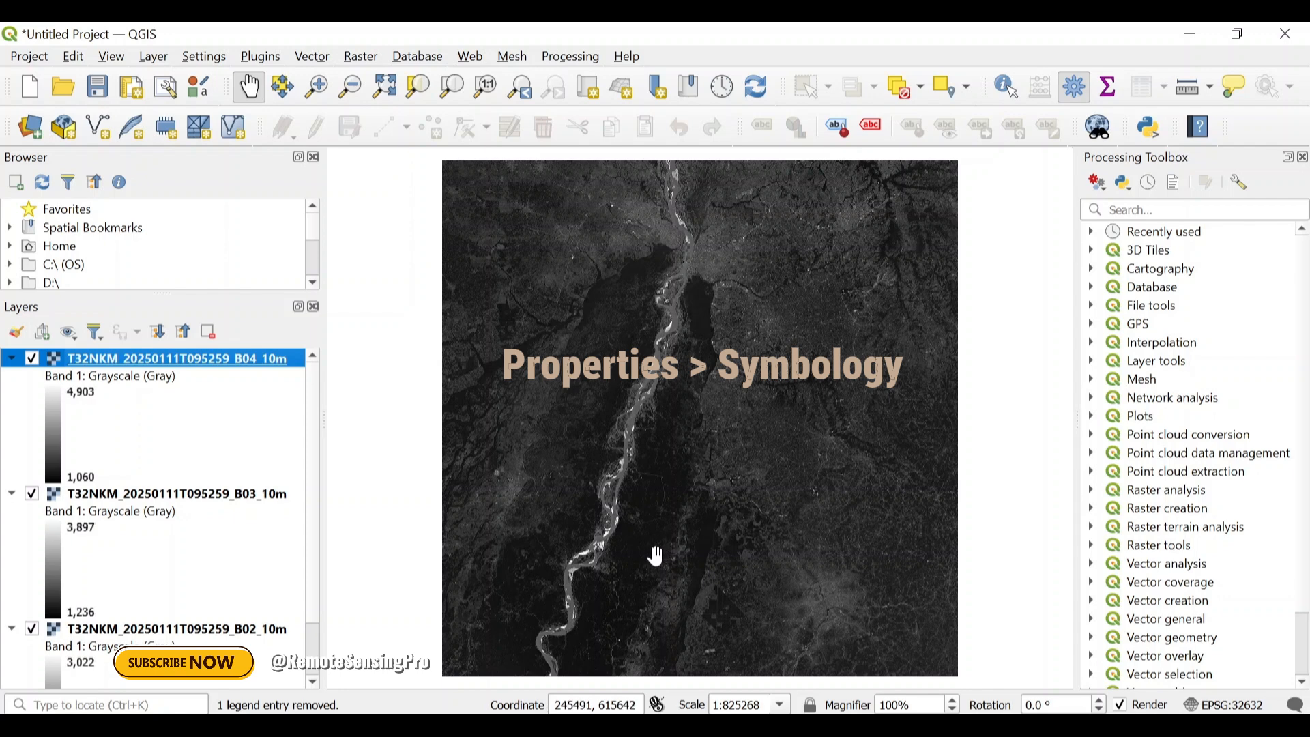
- Open the B04 layer's properties and show its Symbology settings
right_click(235, 359)
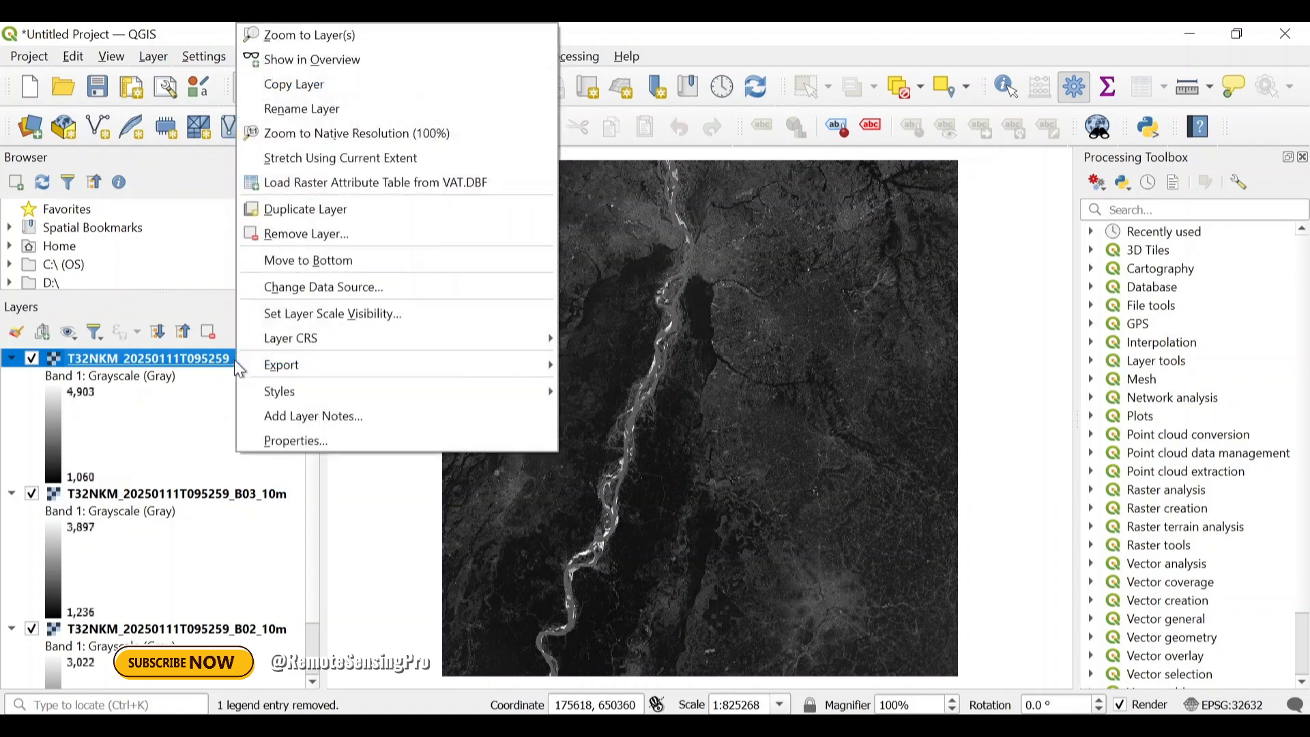
click(283, 442)
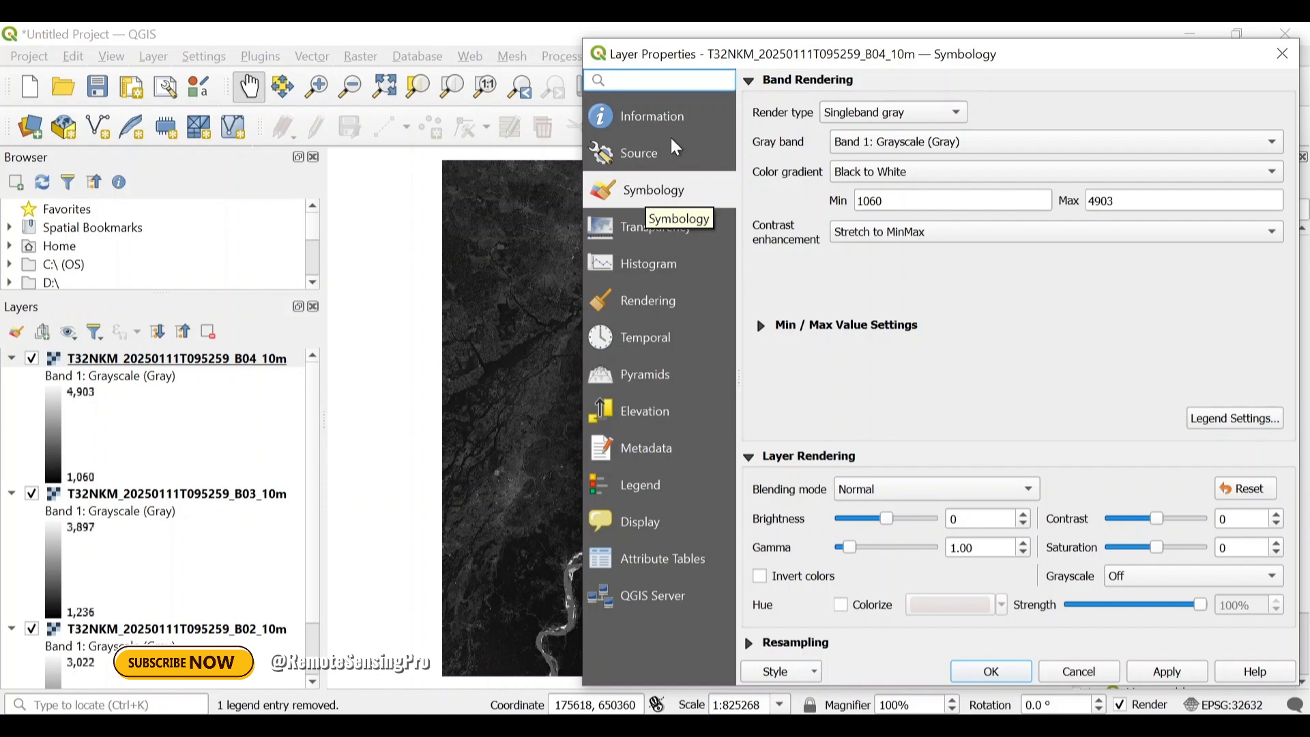
click(646, 151)
click(648, 187)
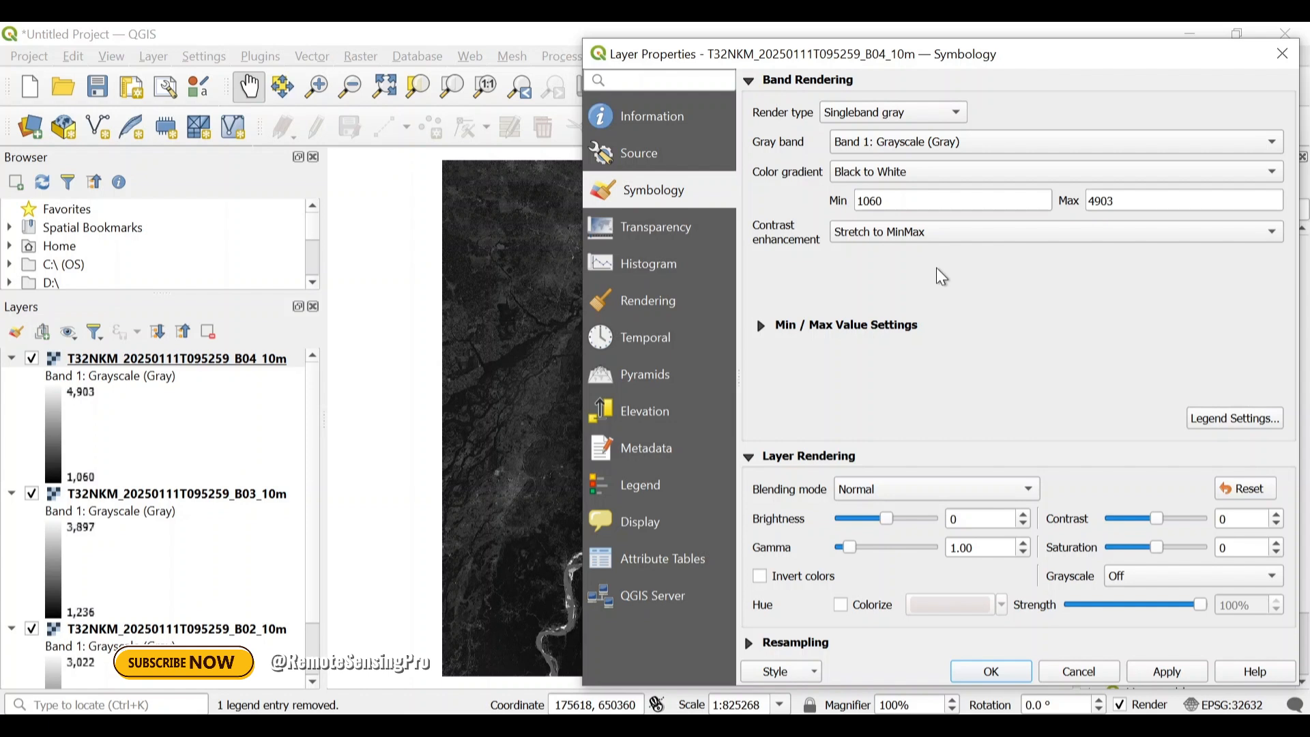
- Try the Stretch and Clip to MinMax and the Clip to MinMax contrast enhancements on the B04 layer, applying each one
click(931, 236)
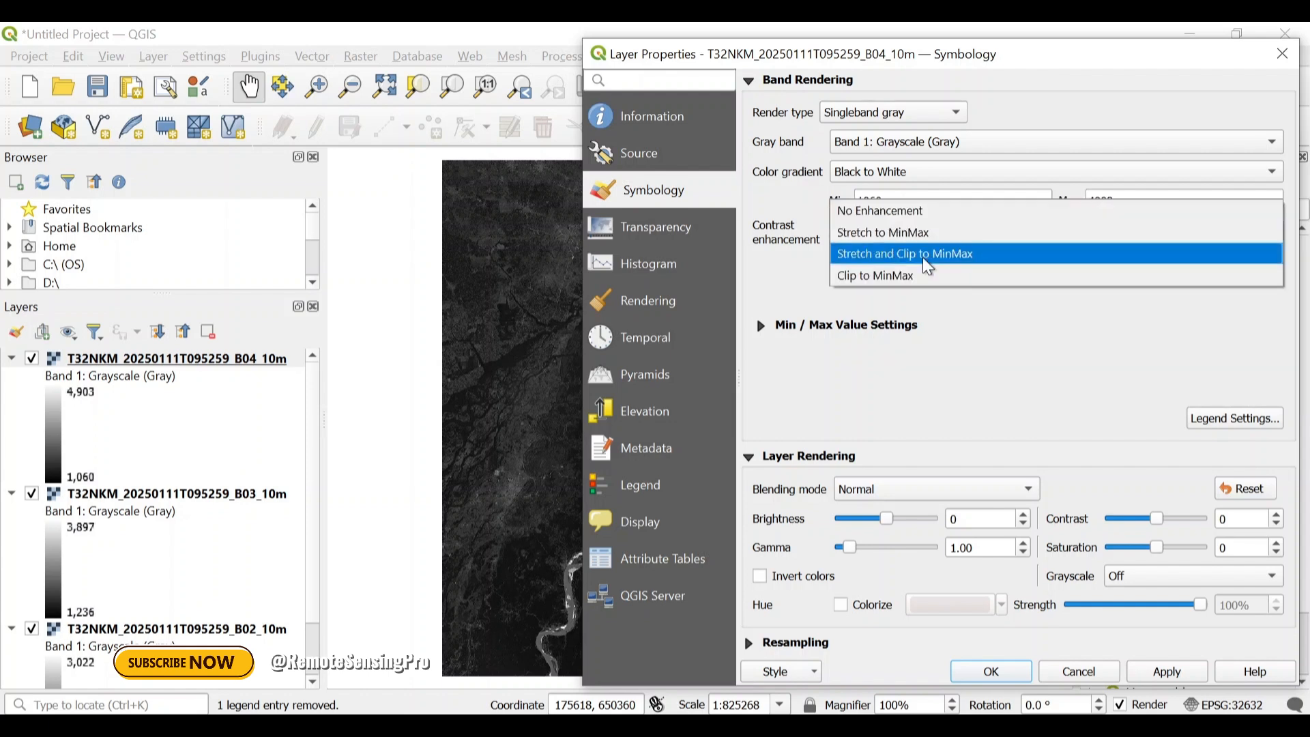
click(923, 257)
click(1177, 670)
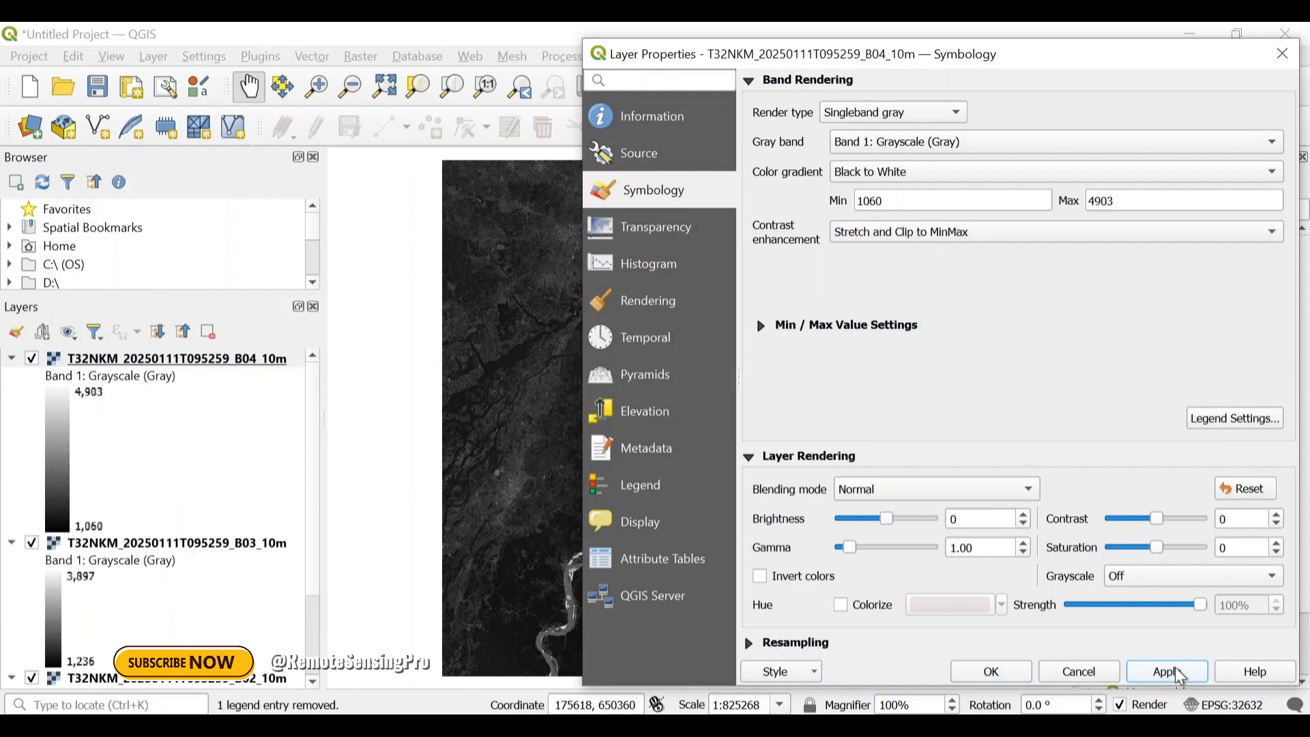
click(945, 233)
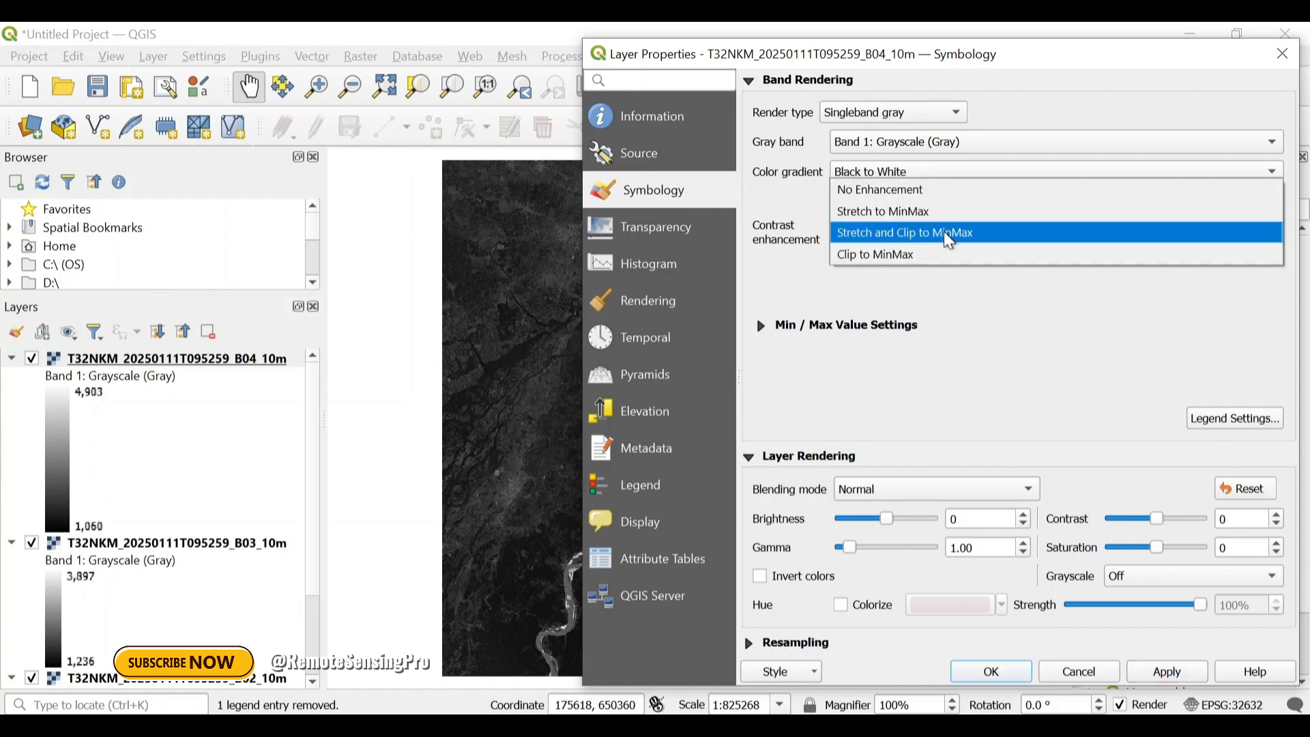
click(913, 253)
click(1160, 671)
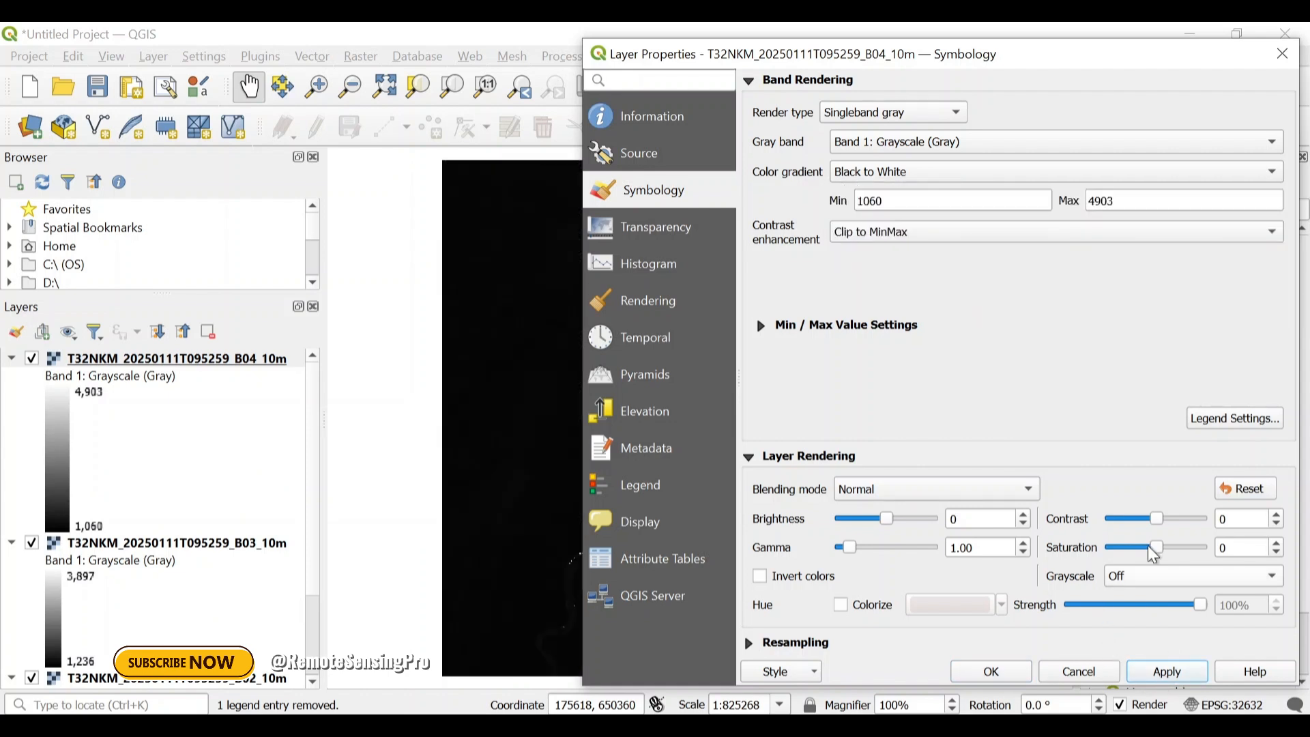
- Set the B04 layer's contrast enhancement back to Stretch to MinMax and apply it
click(957, 235)
click(911, 193)
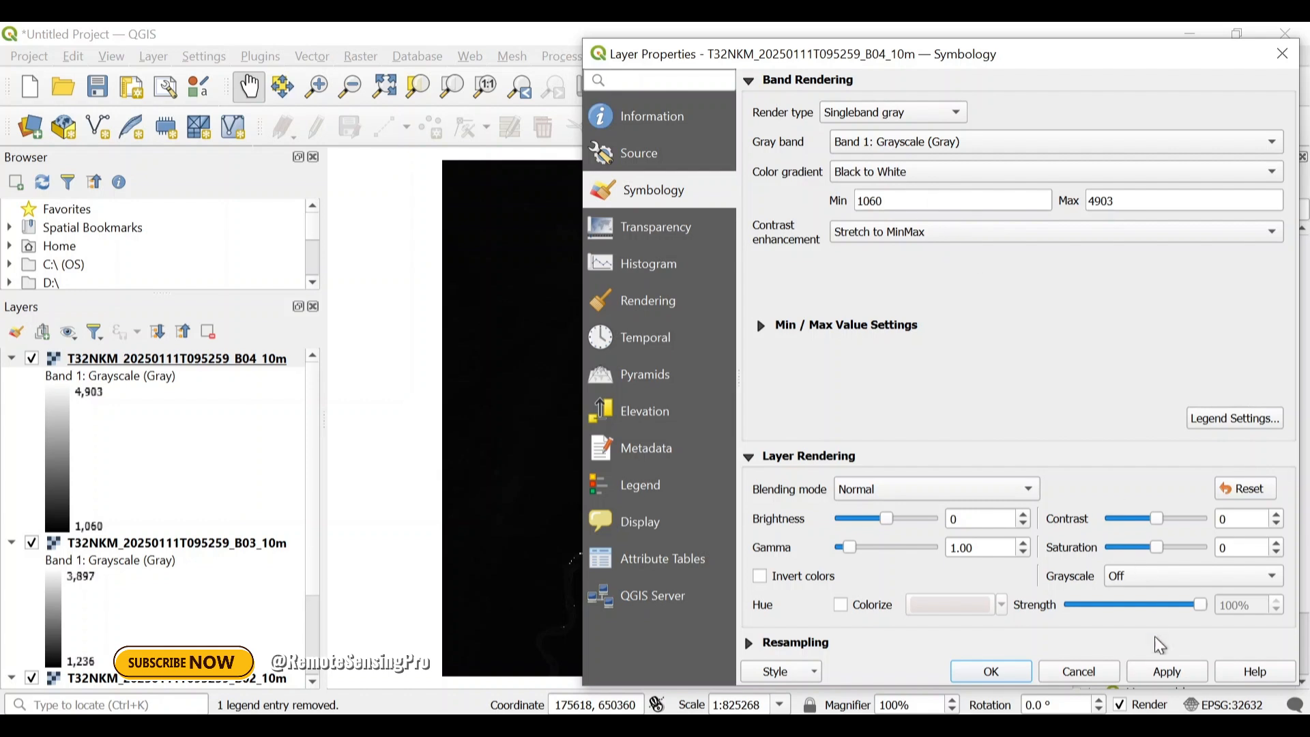
click(1160, 671)
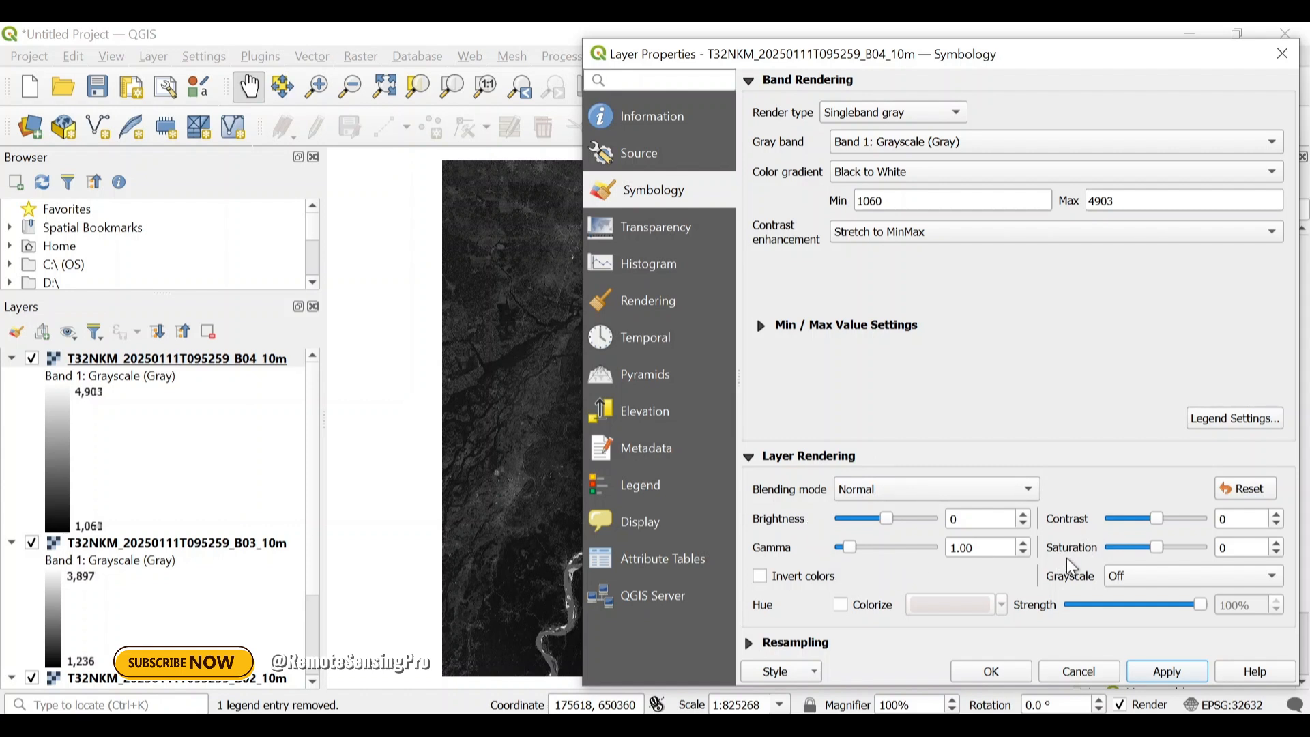
- Set the B04 layer's brightness to -10, gamma to 3.00, contrast to 0 and saturation to -10, and apply the changes
click(868, 519)
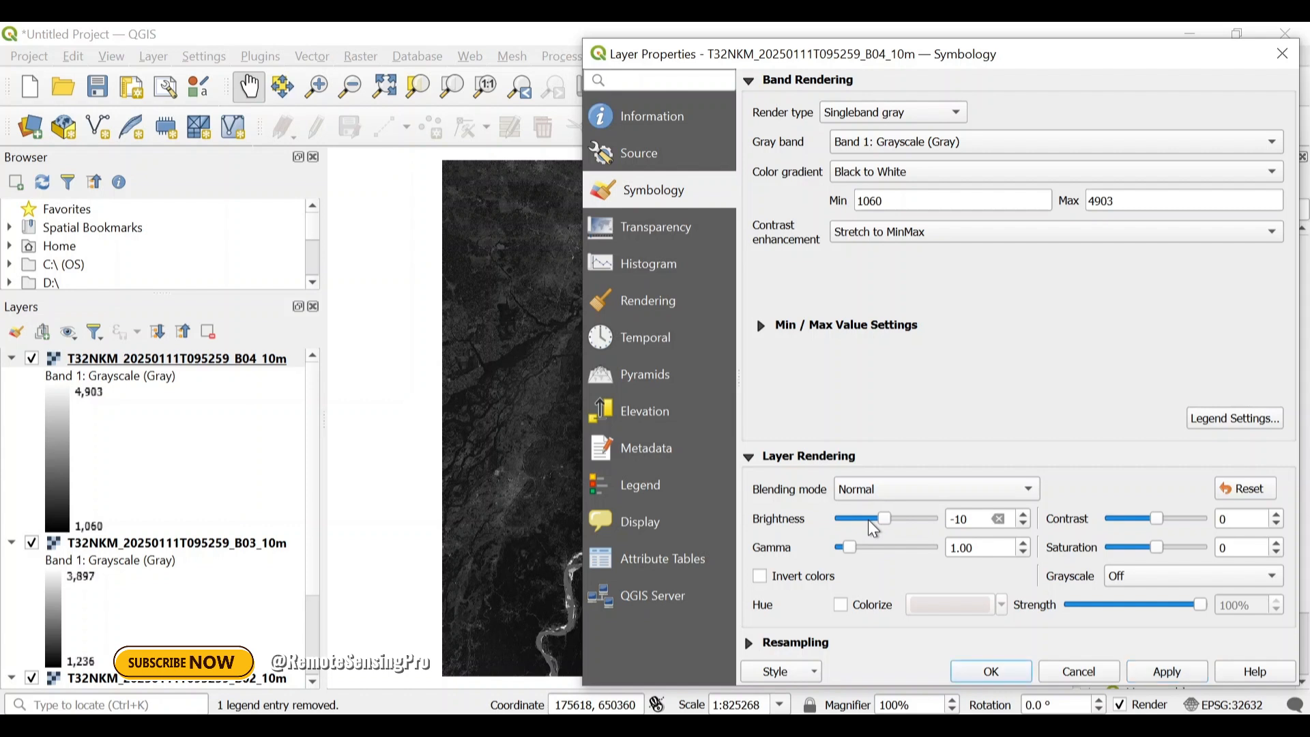
click(867, 545)
click(1135, 519)
click(1143, 546)
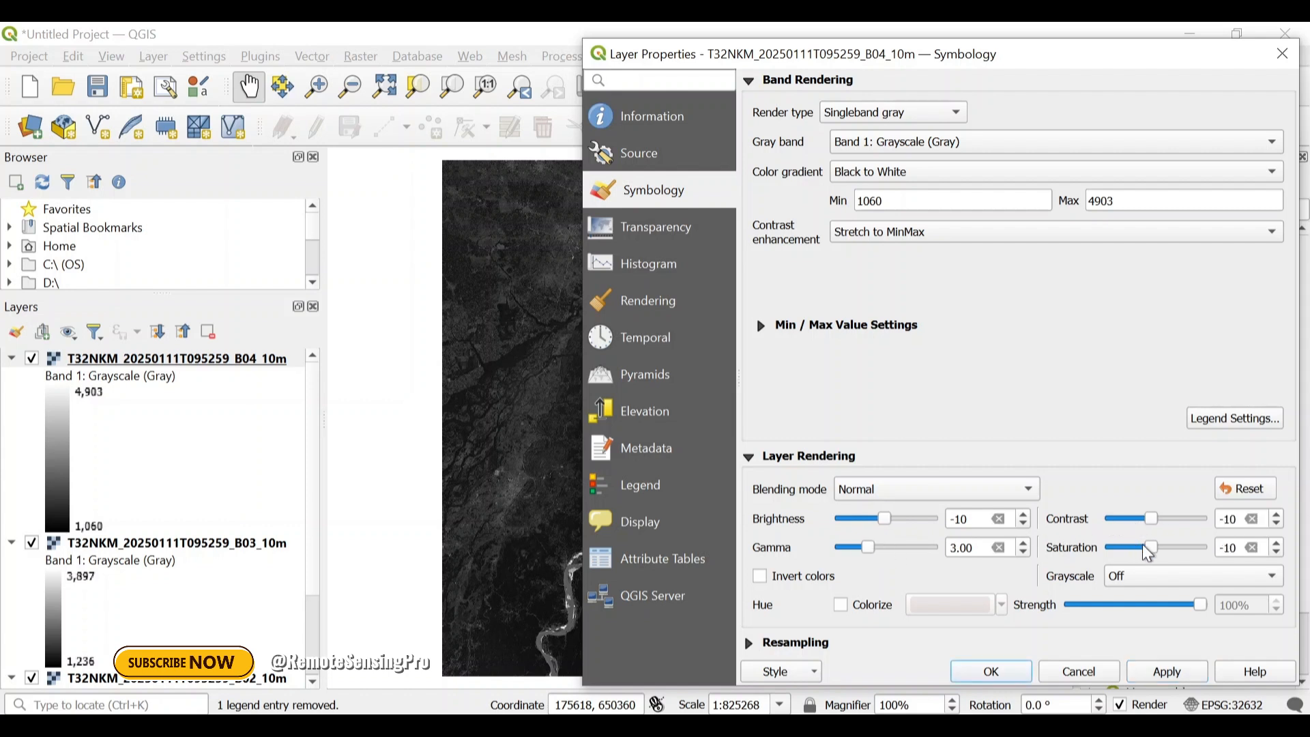
click(1185, 519)
click(1164, 673)
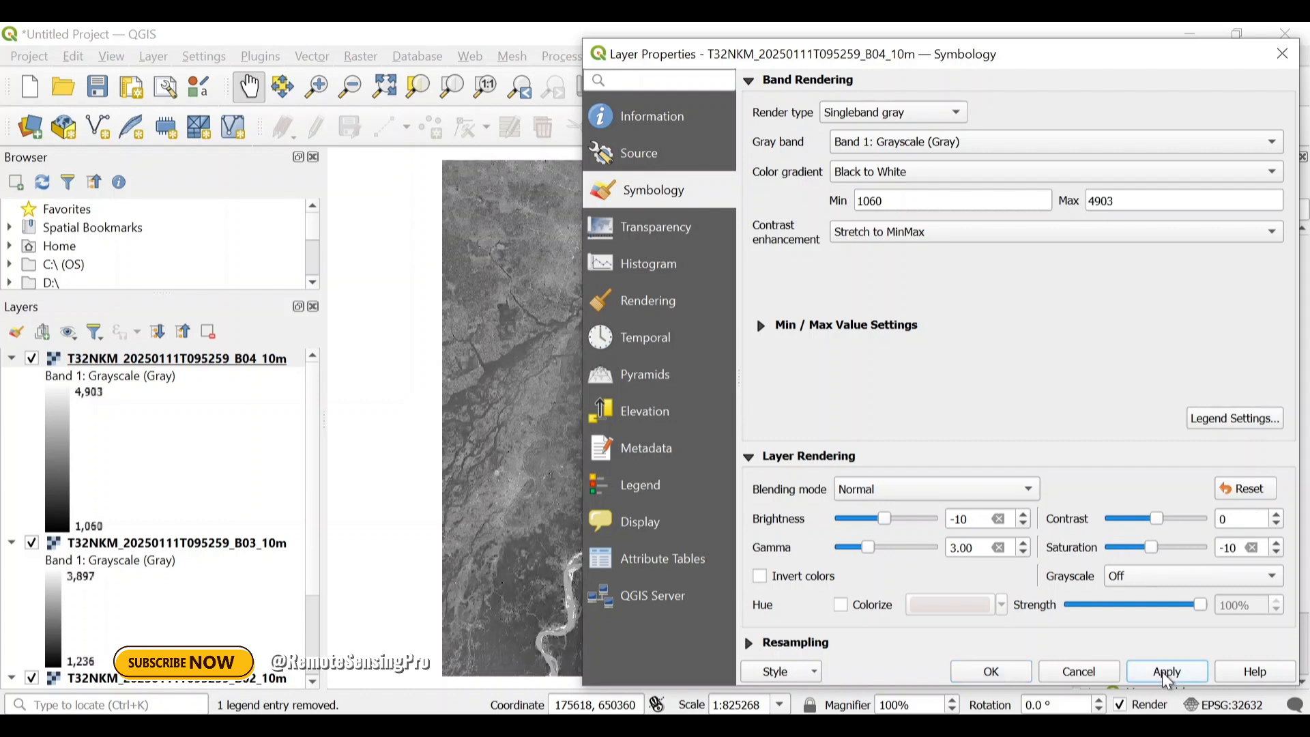
- Lower the B04 layer's contrast to -20 and apply the change
click(1124, 518)
click(1112, 518)
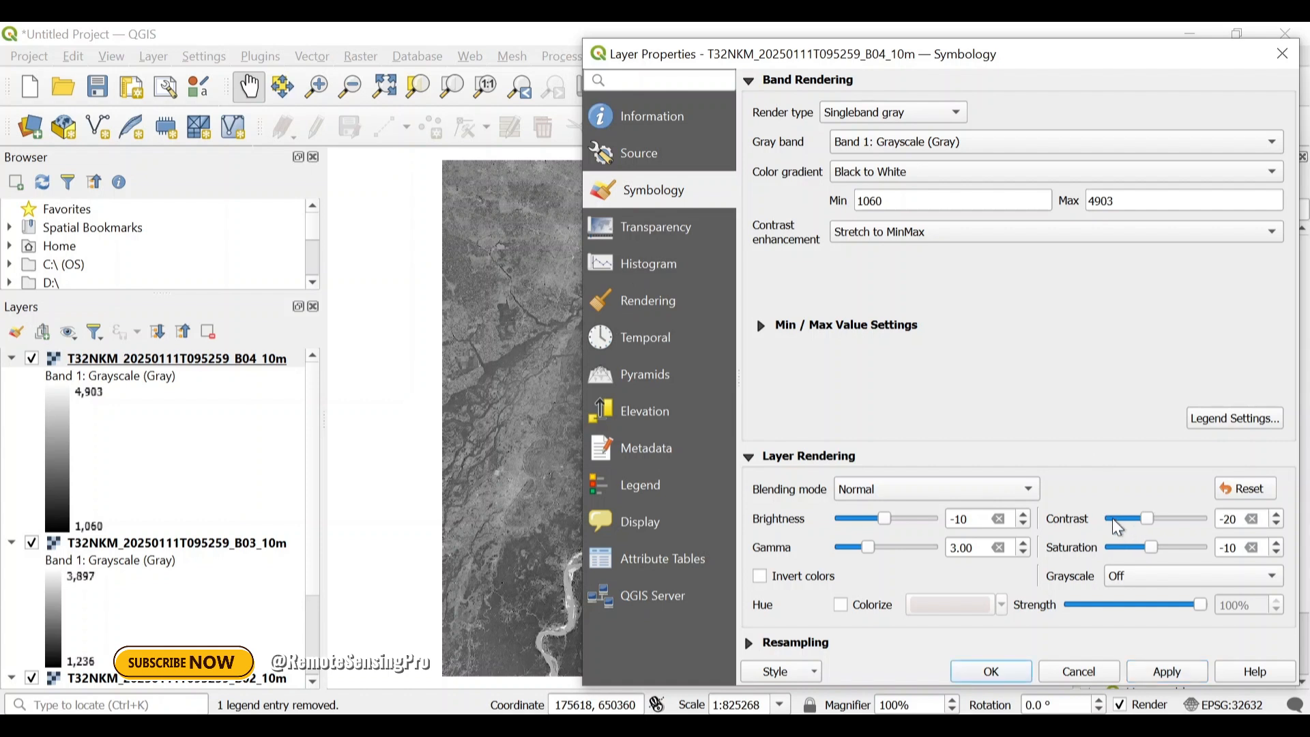
click(1172, 670)
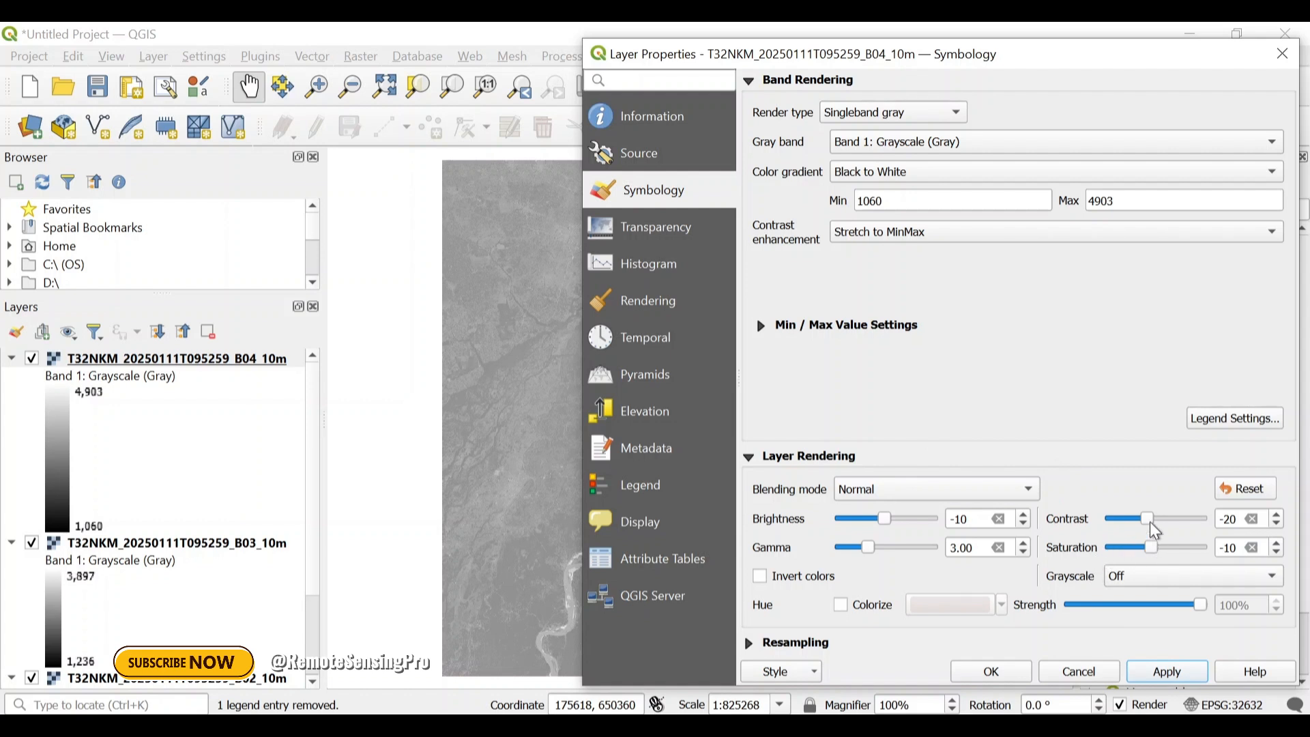
- Reset the B04 layer's rendering adjustments to their defaults, apply the reset and close the layer properties
click(1252, 494)
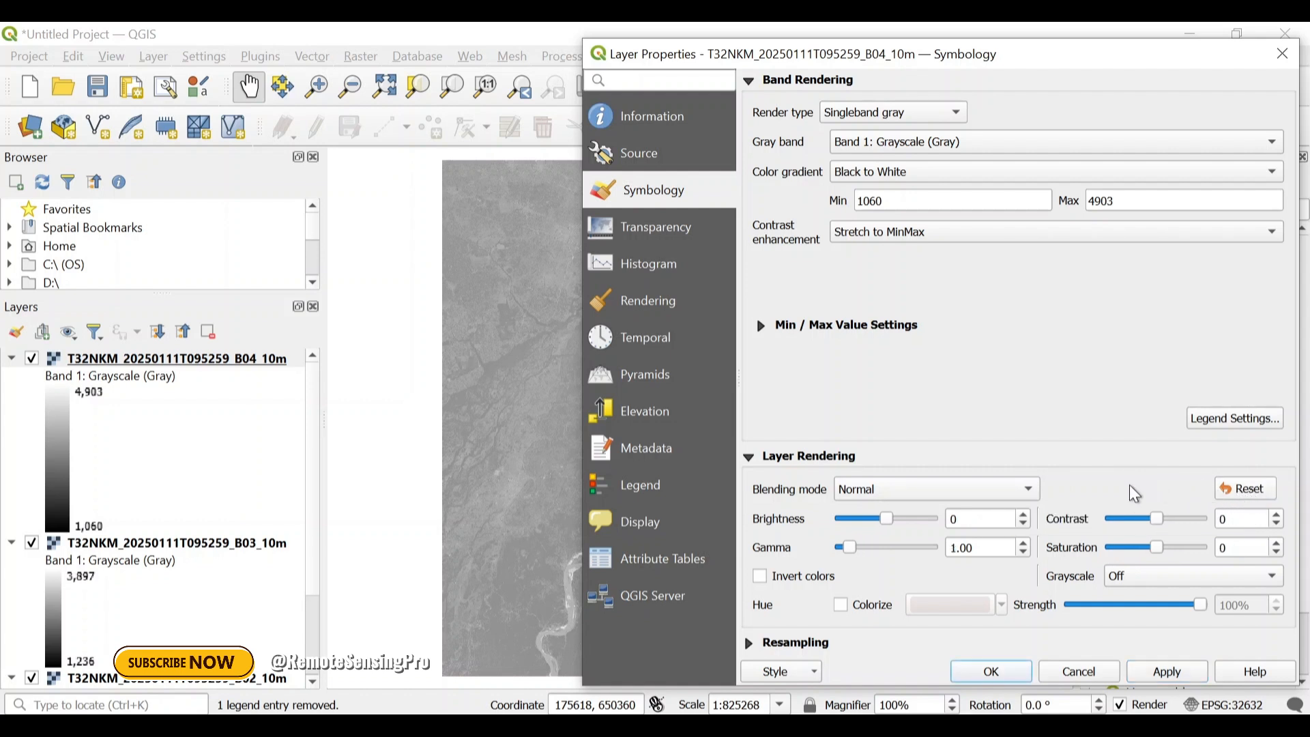
click(1164, 671)
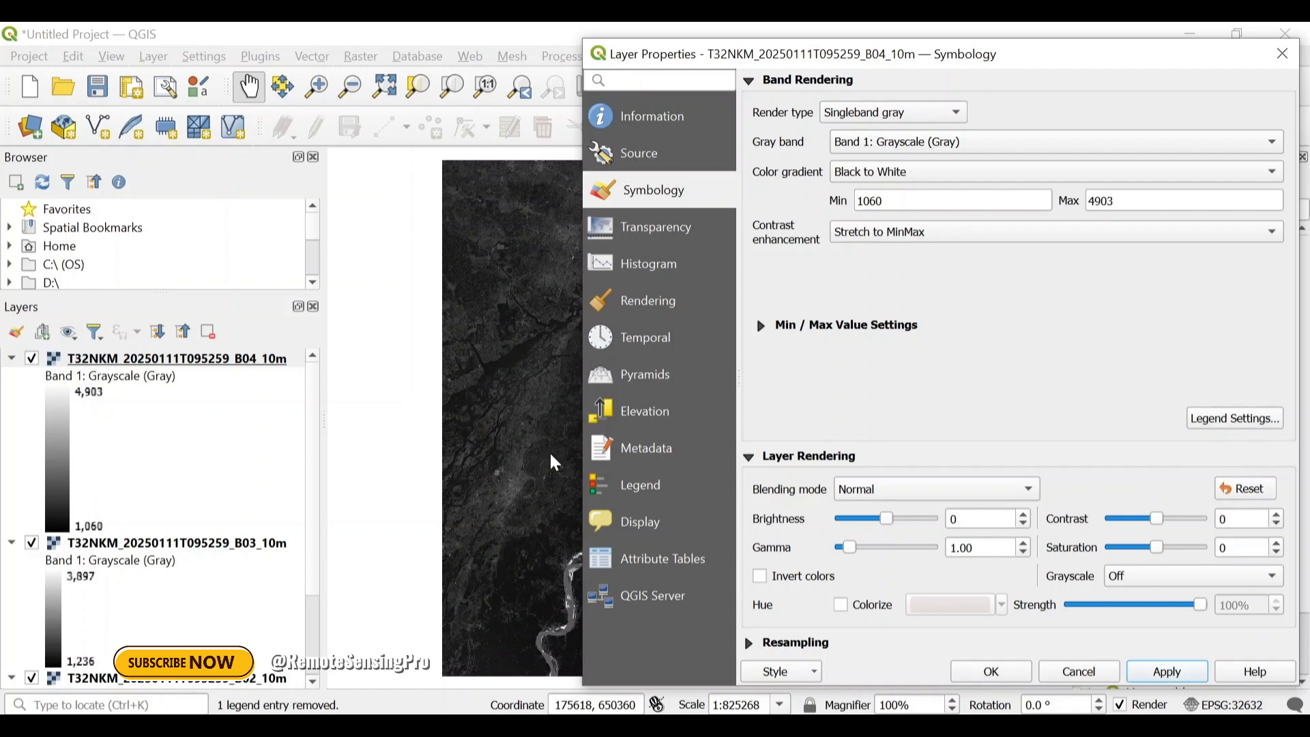
click(1277, 66)
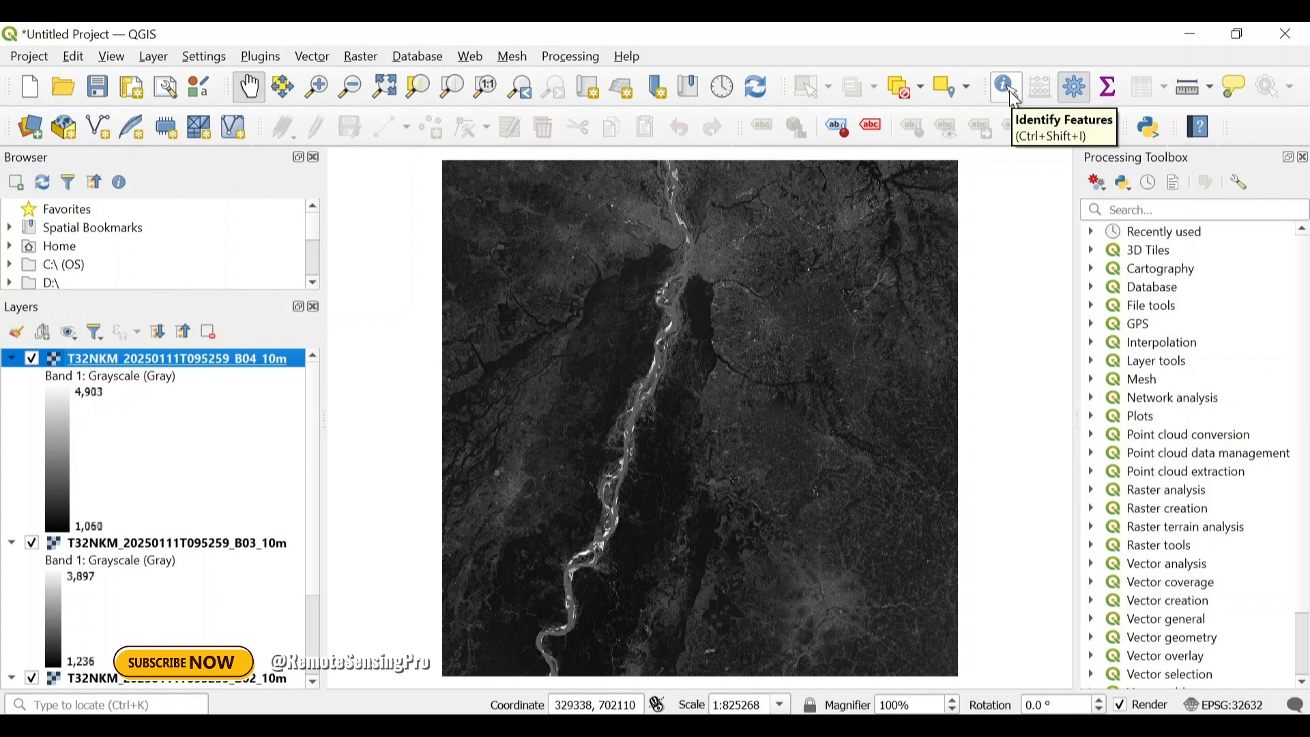
- Identify the B04 layer's pixel values at several bright and dark spots on and around the river
click(1015, 97)
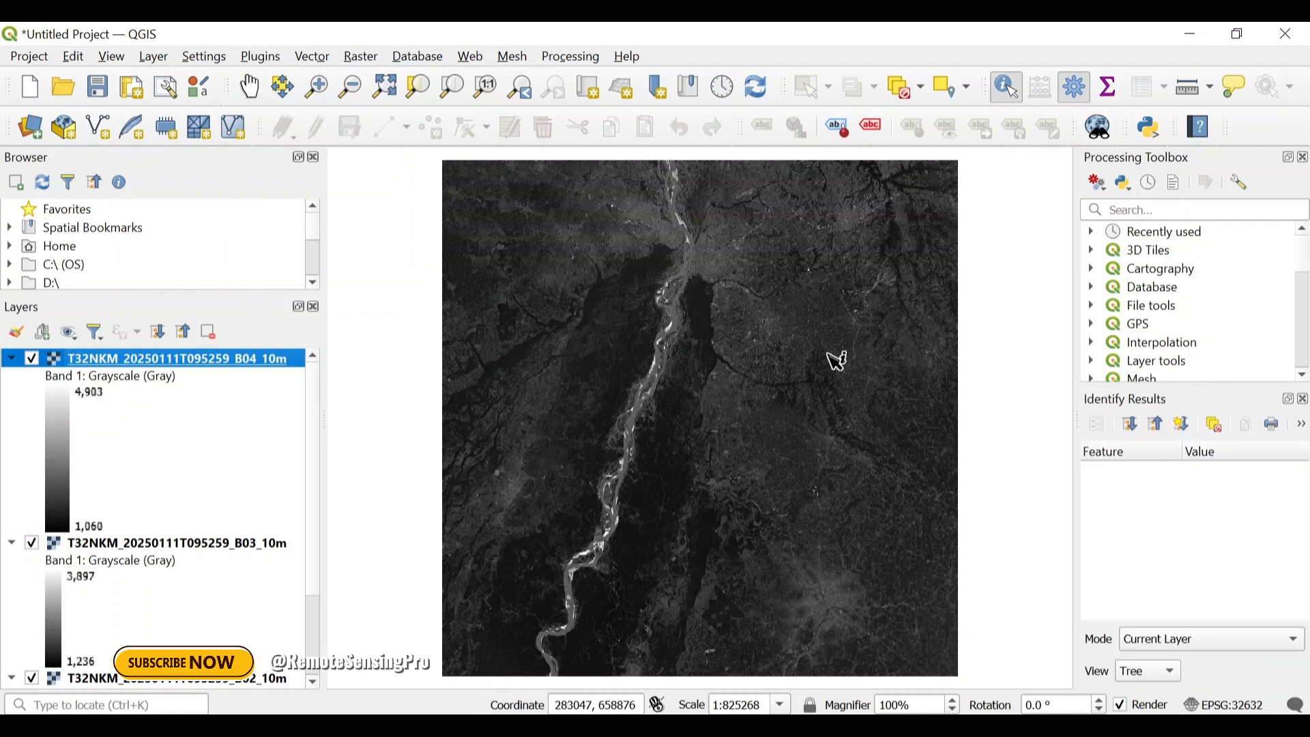
scroll(668, 411, up, 4)
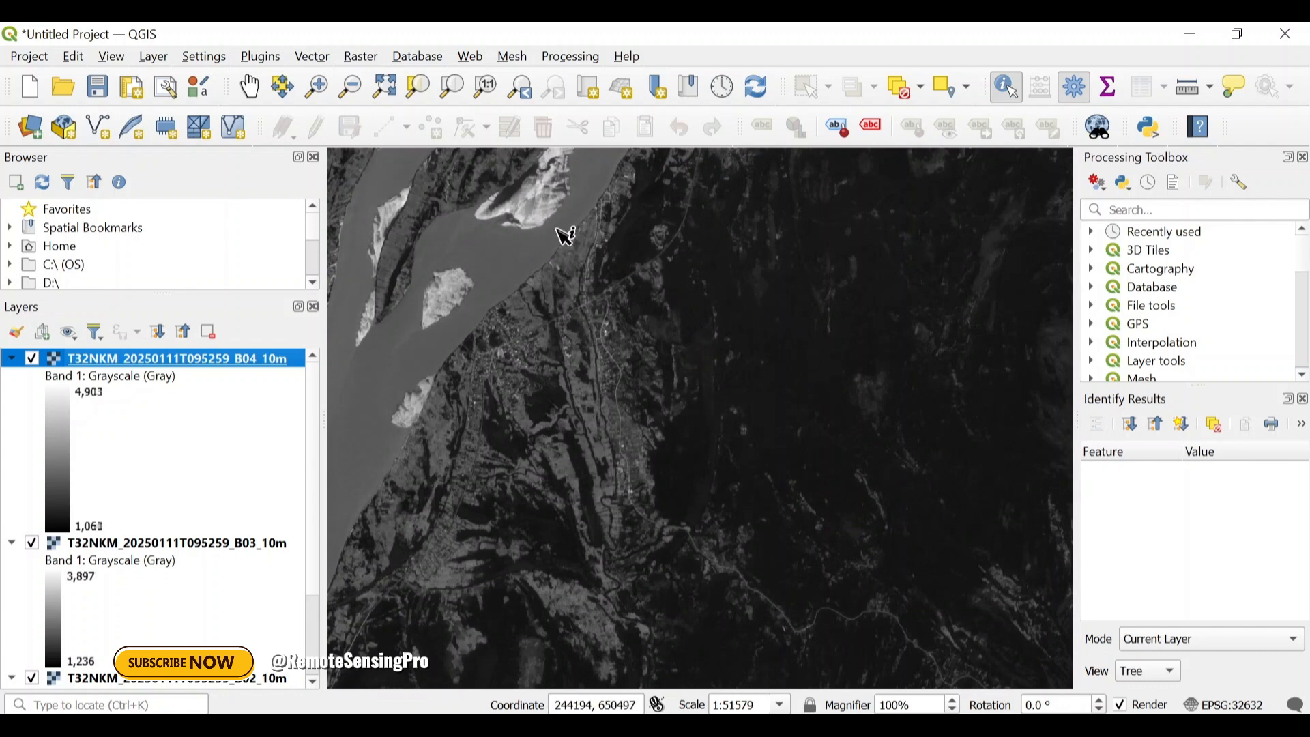
click(522, 221)
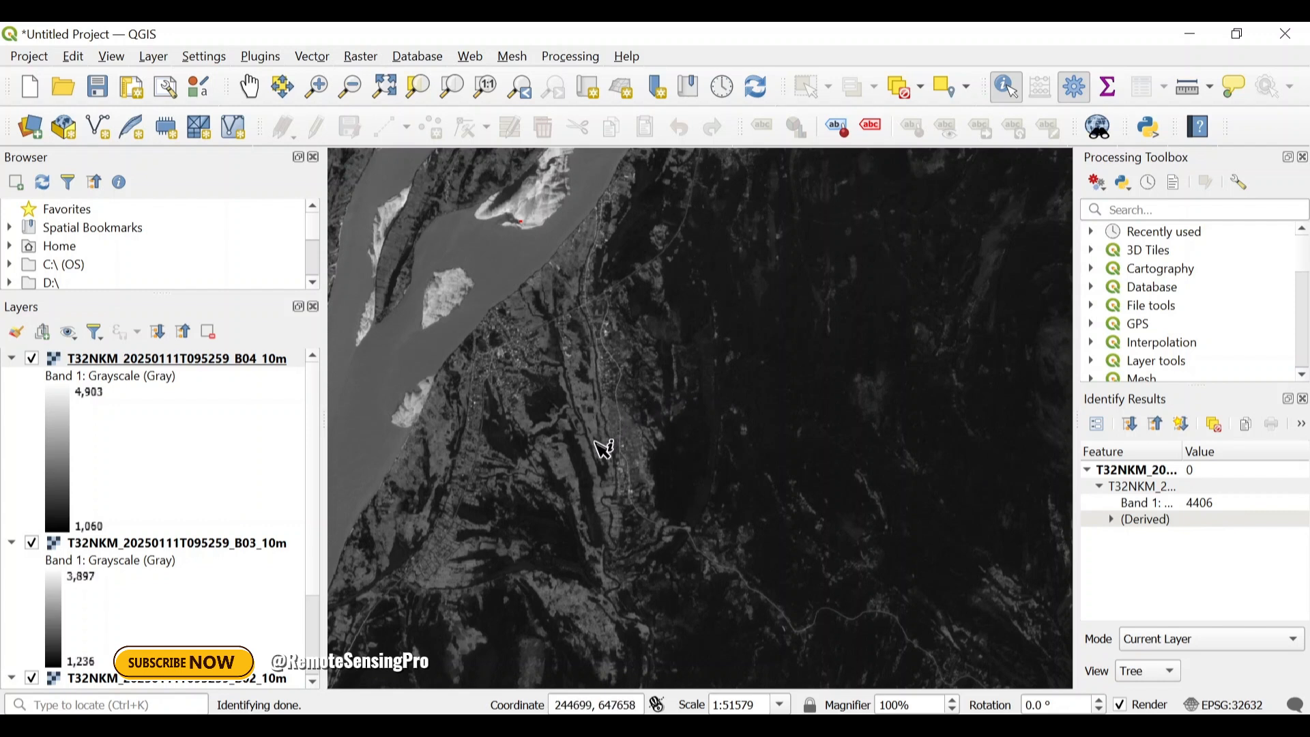
click(565, 467)
click(520, 265)
click(851, 358)
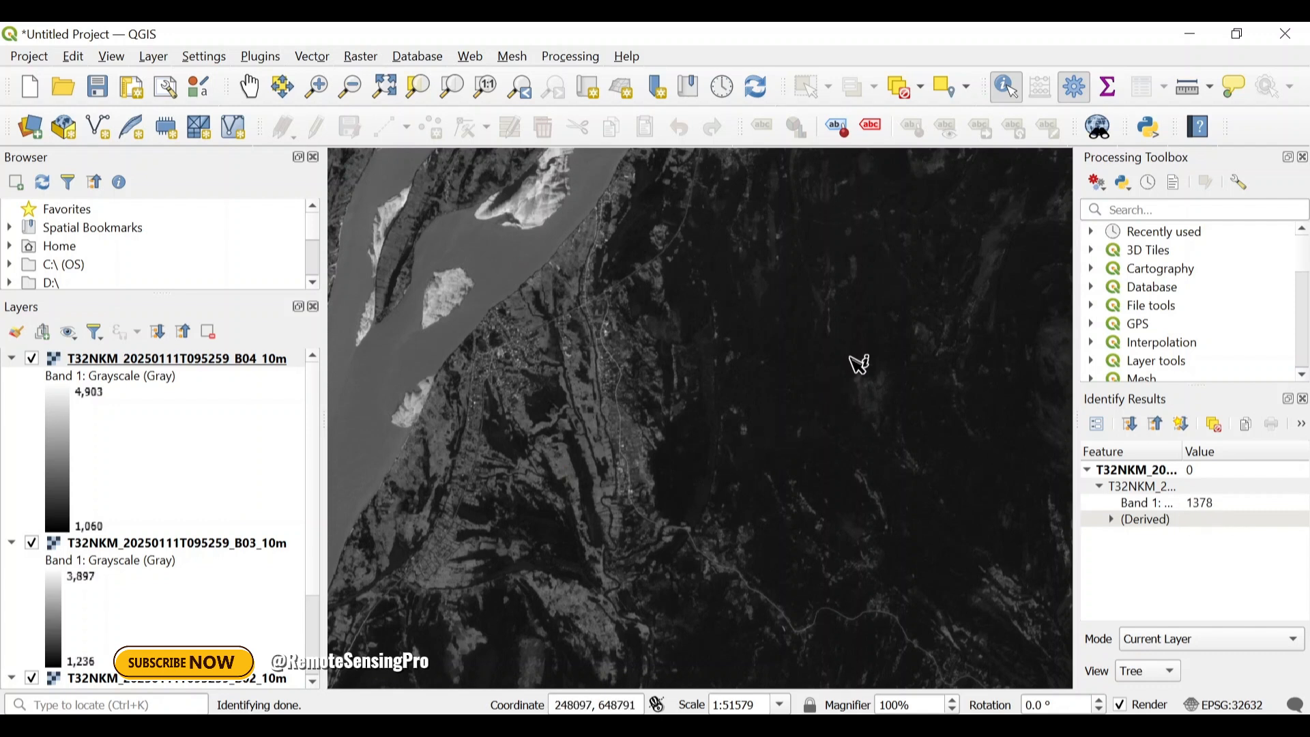
click(1226, 507)
click(765, 414)
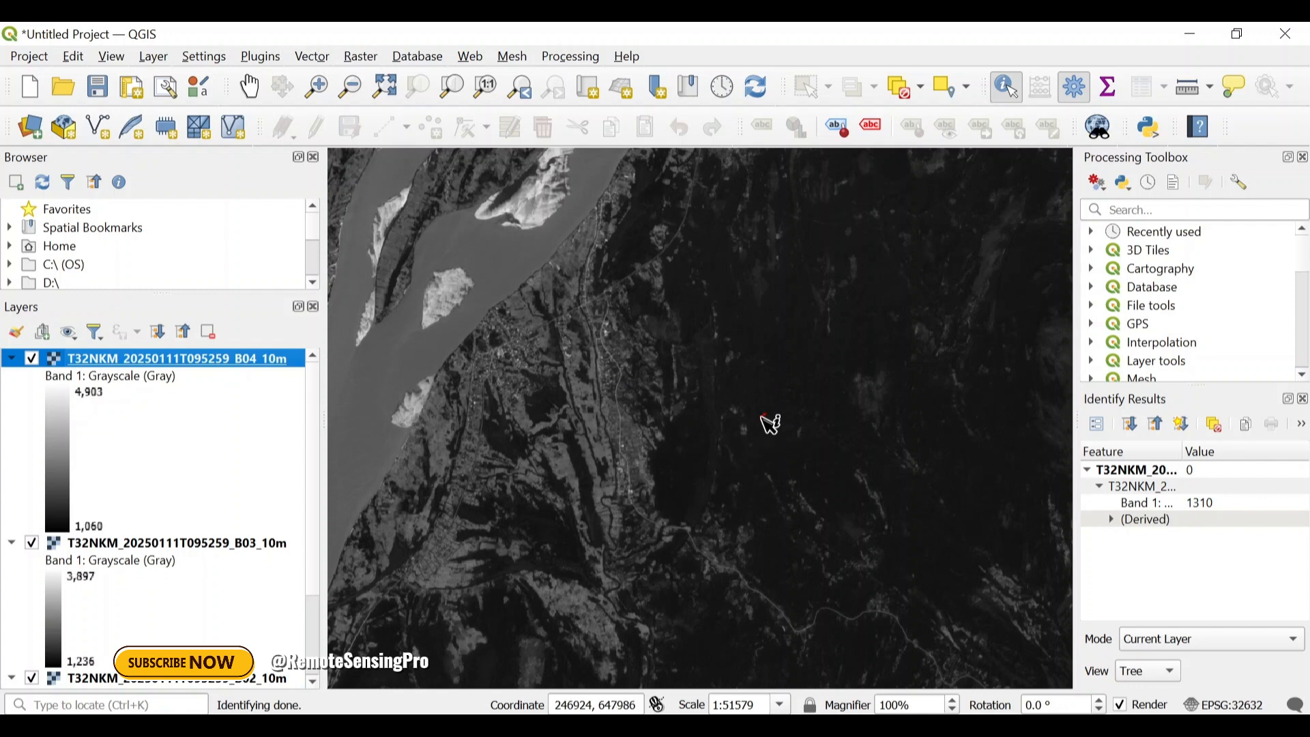
- Hide the B04, B03 and B02 layers
click(31, 359)
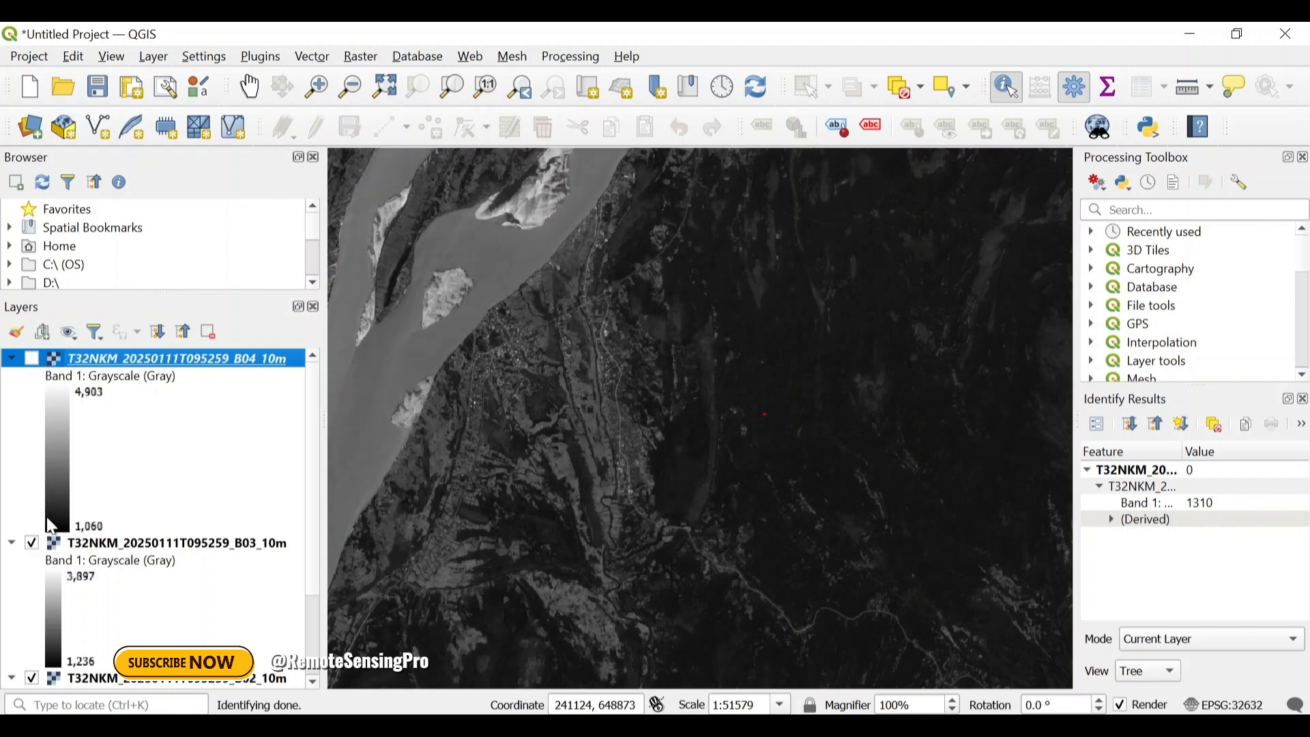
click(32, 544)
click(31, 679)
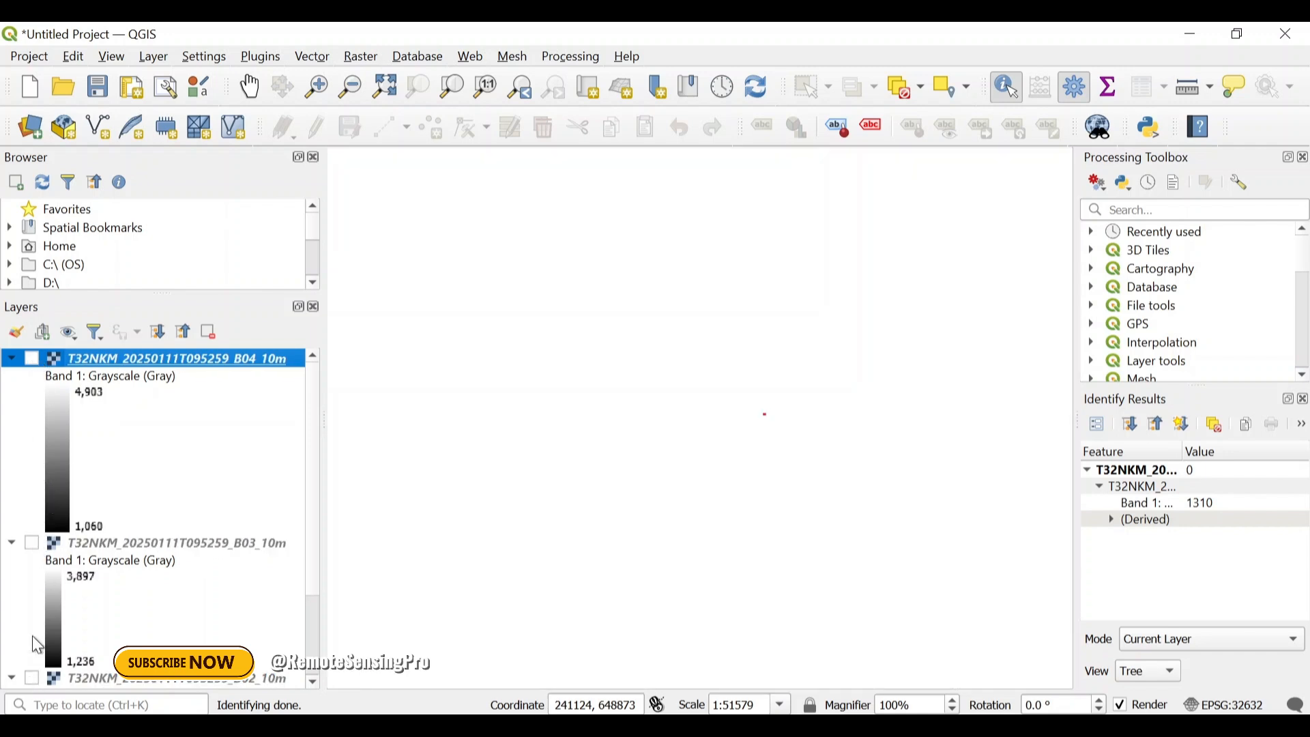
- Show the B04, B03 and B02 layers one at a time, leaving only B02 visible
click(32, 359)
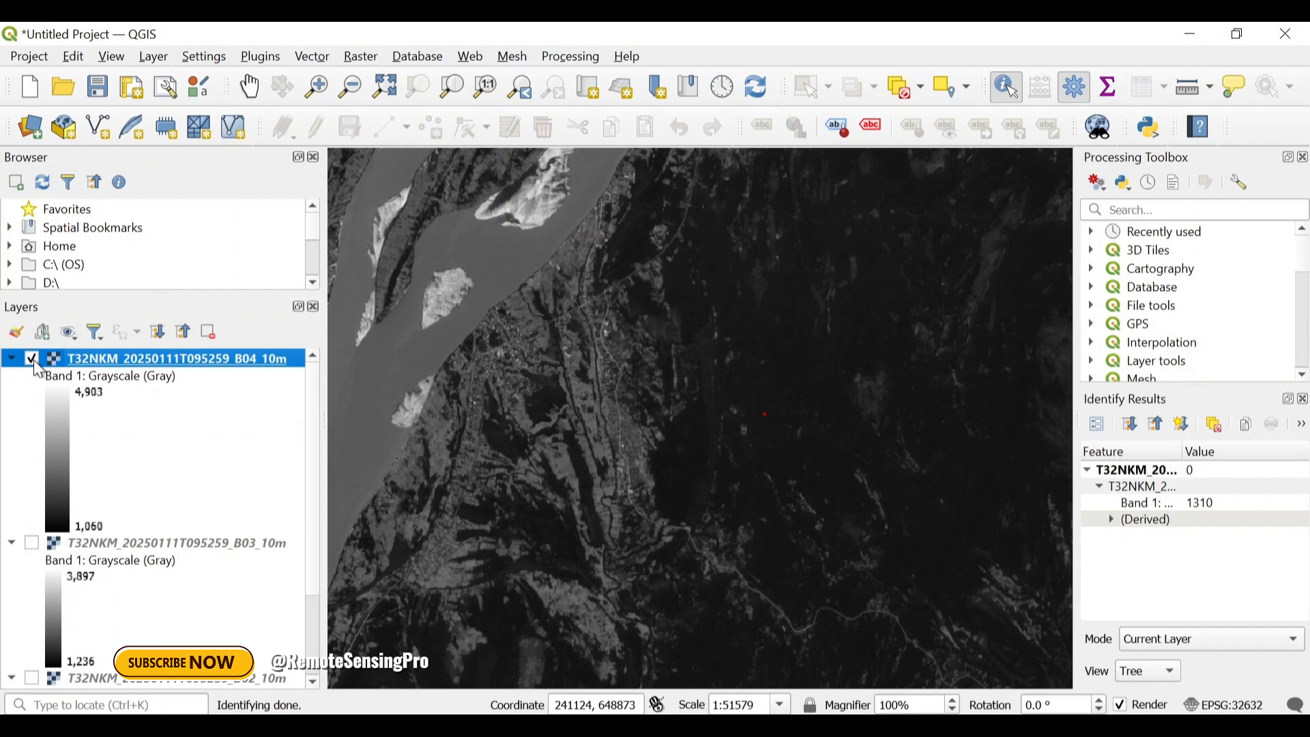
click(32, 359)
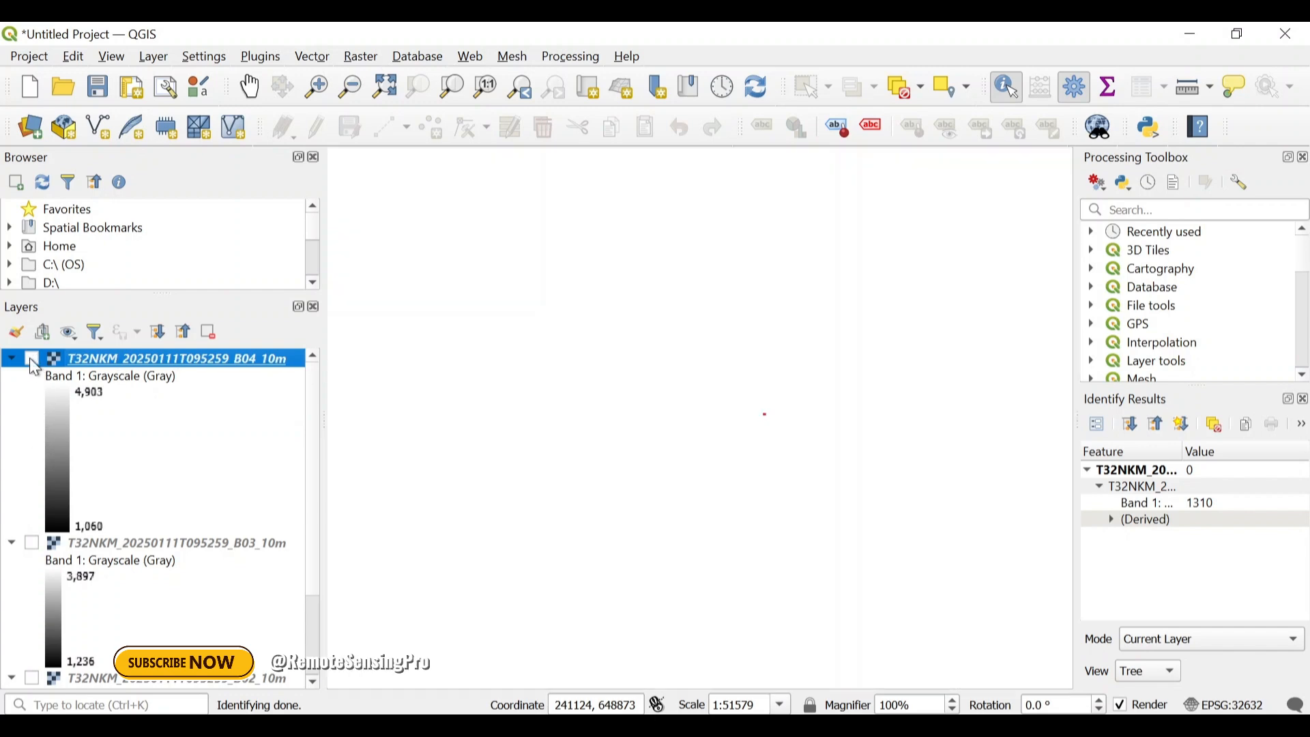
click(32, 540)
click(31, 544)
click(31, 680)
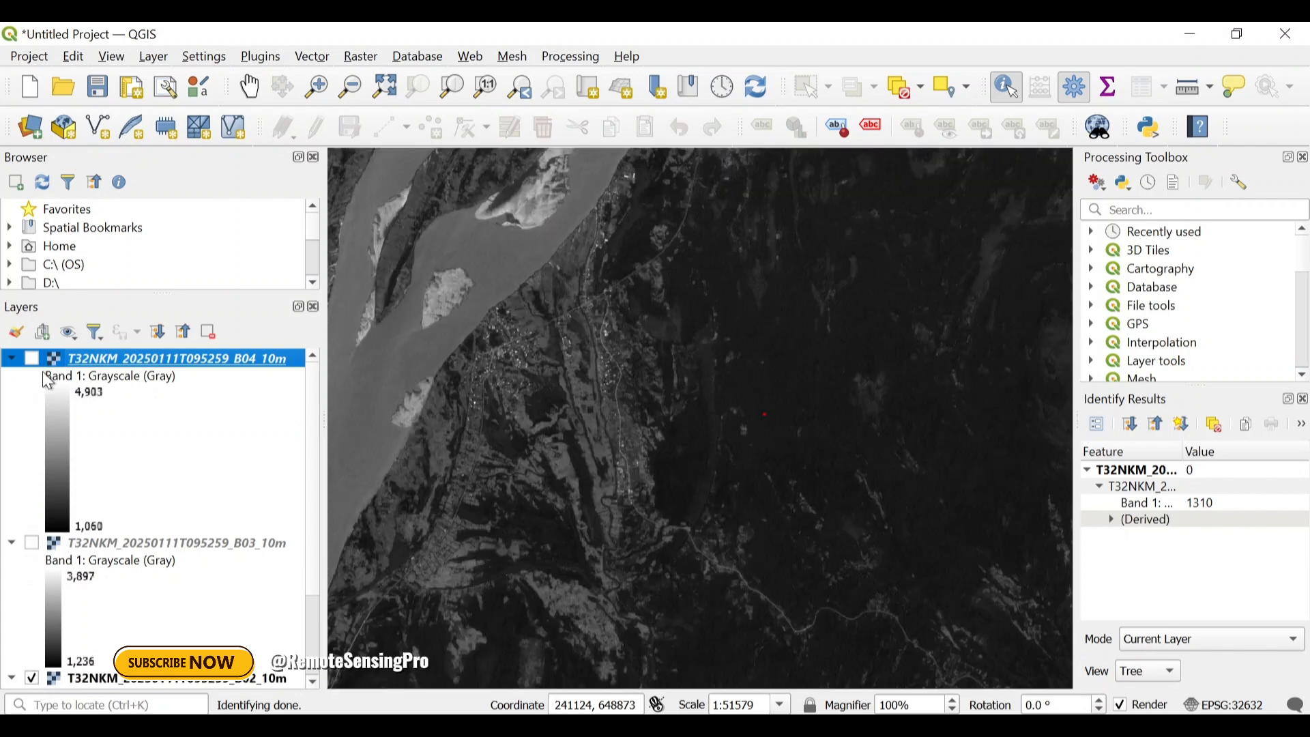
- Toggle the B04 layer's visibility repeatedly to compare it with B02, leaving B04 hidden
click(30, 358)
click(30, 356)
click(29, 356)
click(29, 356)
click(30, 356)
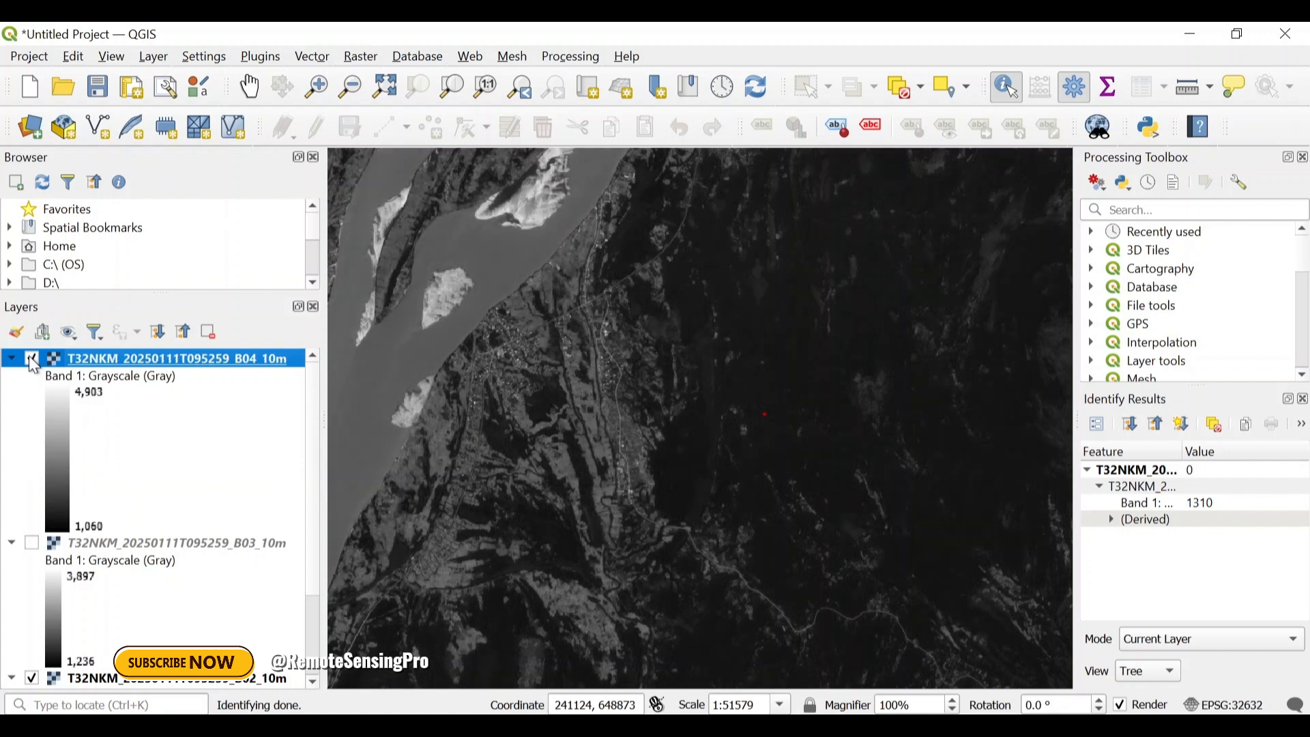
click(30, 357)
- Toggle the B03 layer's visibility repeatedly to compare it with B02, and turn both B03 and B04 back on
click(31, 544)
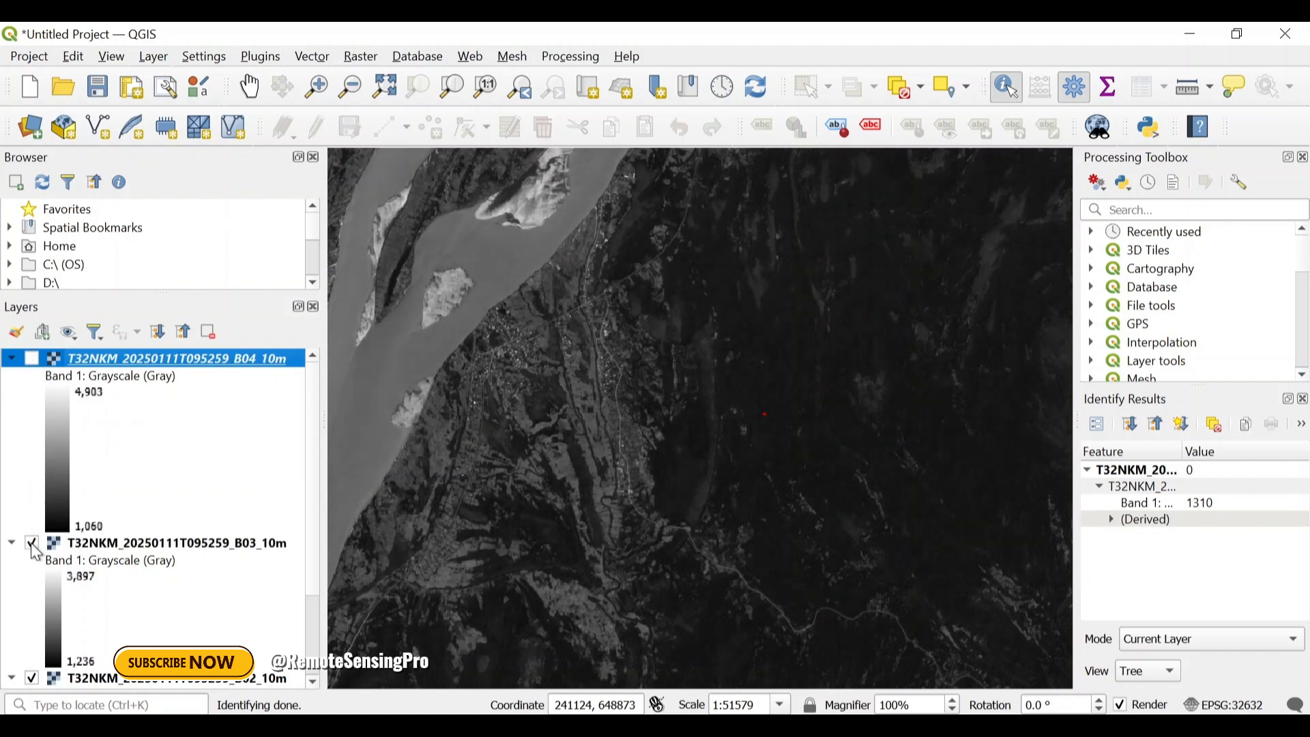
click(31, 543)
click(31, 544)
click(31, 543)
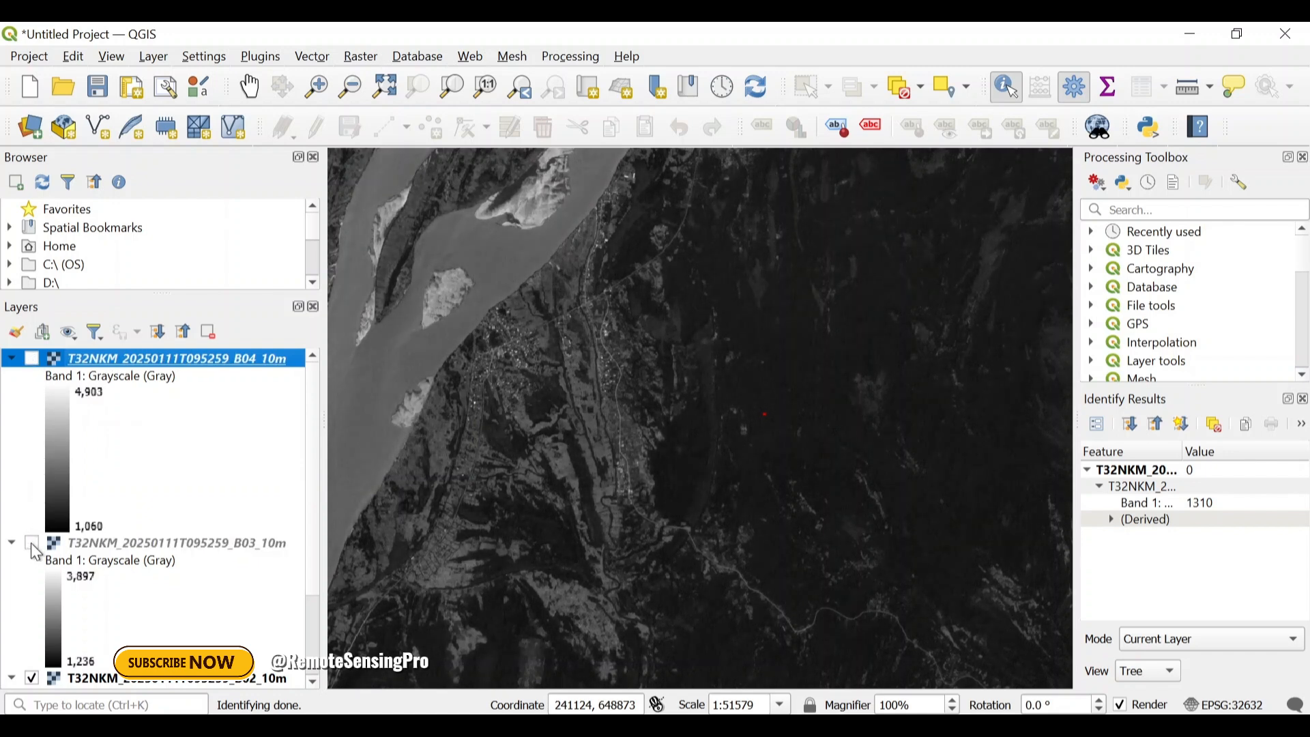
click(31, 543)
click(31, 543)
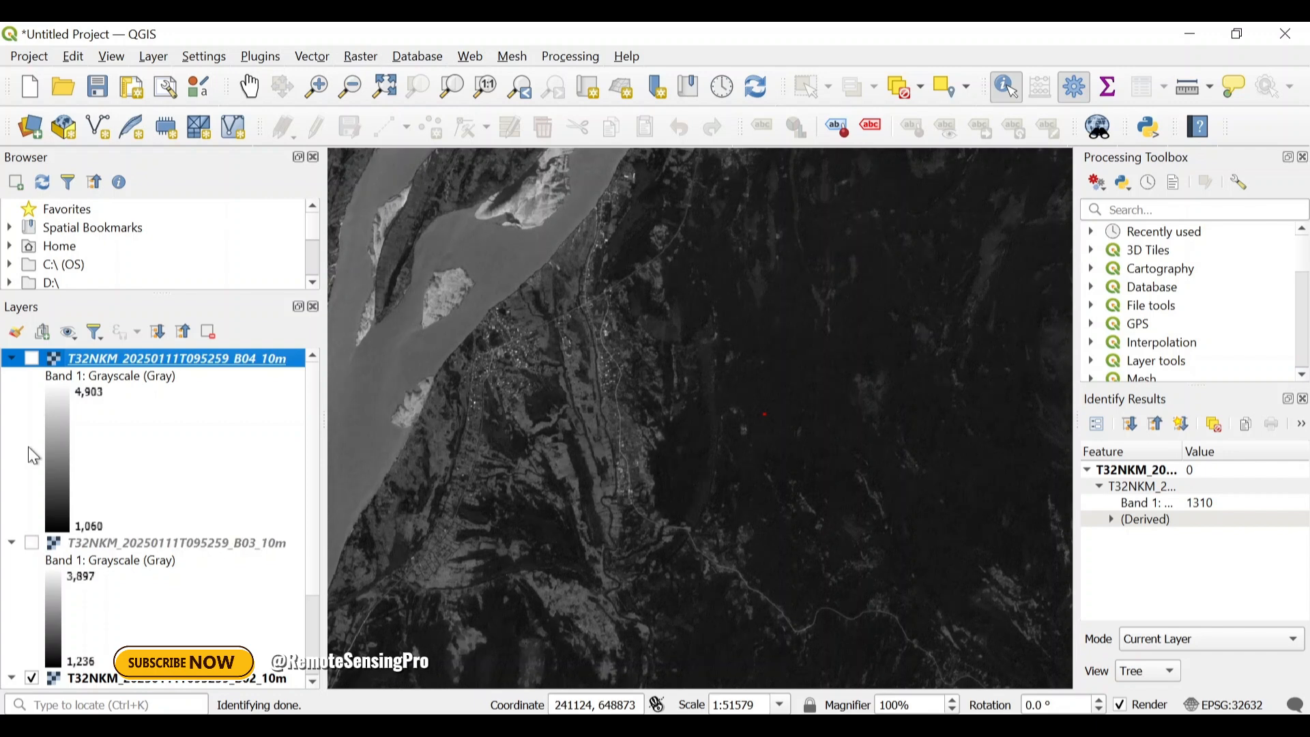
click(31, 543)
click(31, 358)
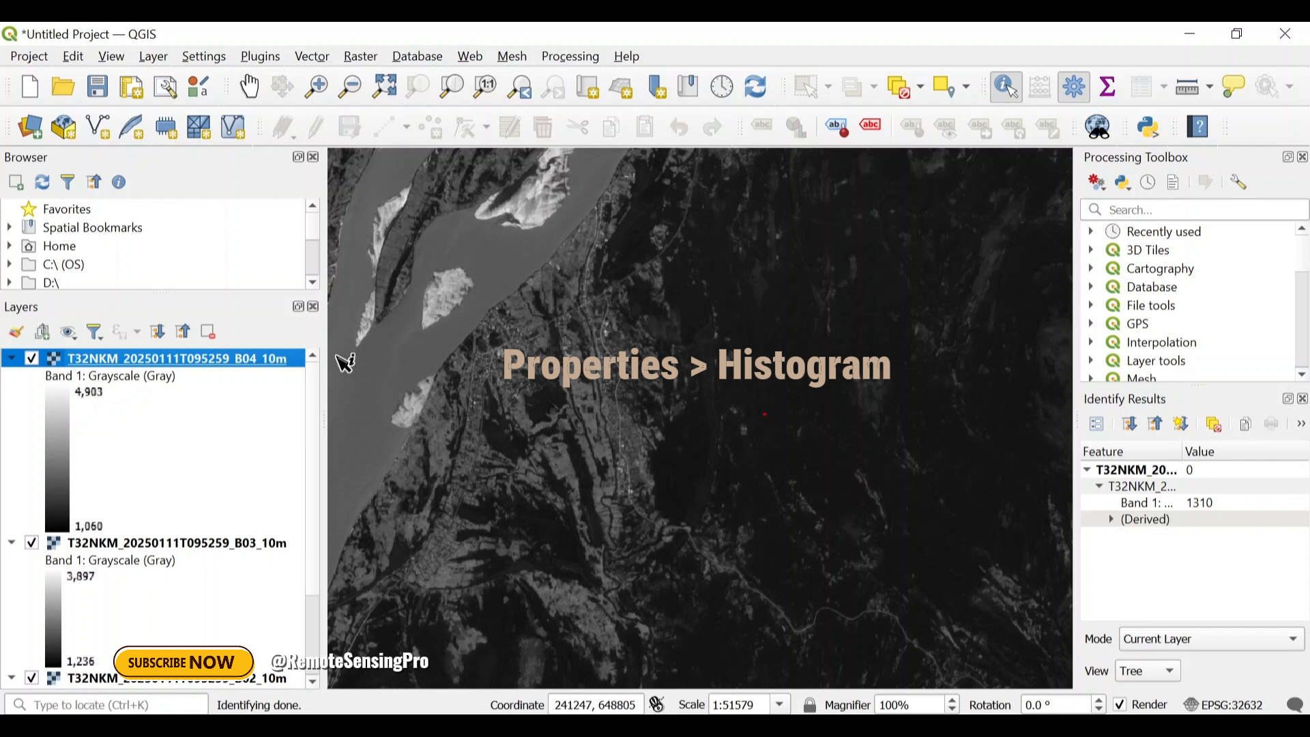
- Compute the B04 layer's raster histogram in its properties, examine the pixel value distribution and close the properties
right_click(276, 358)
click(325, 443)
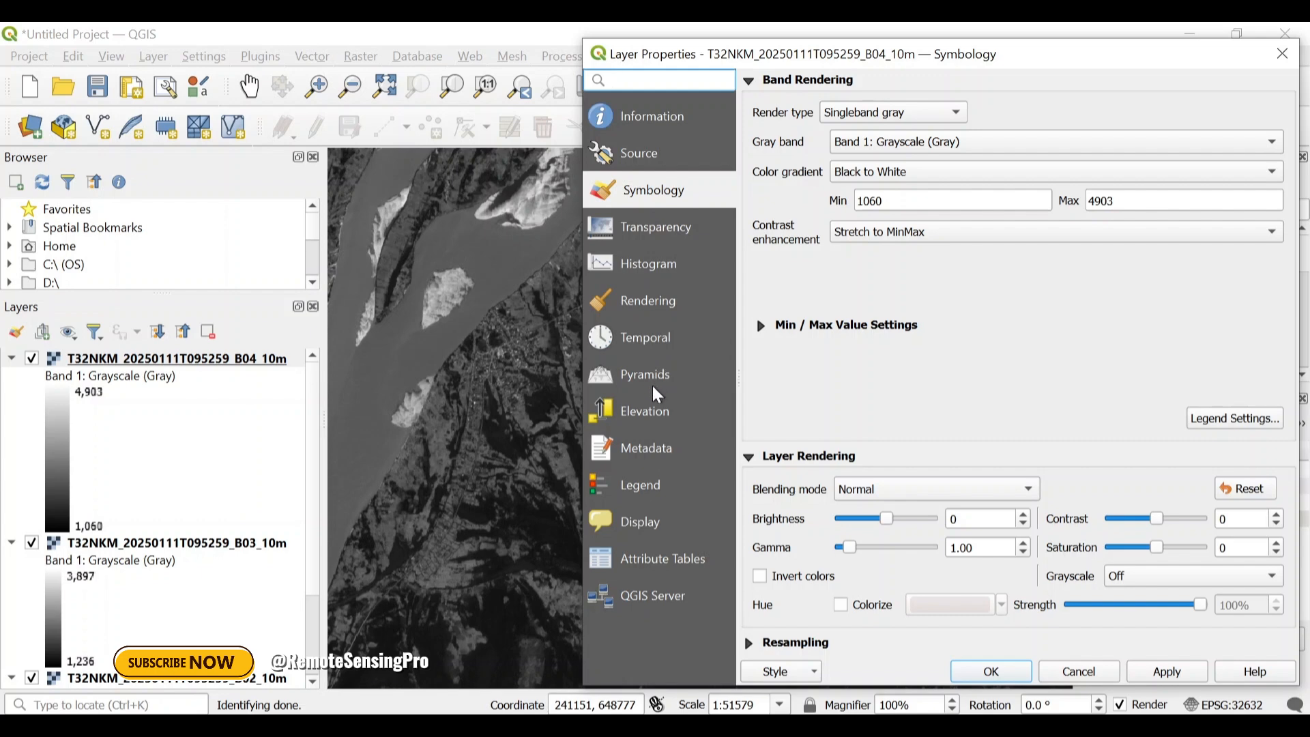
click(645, 271)
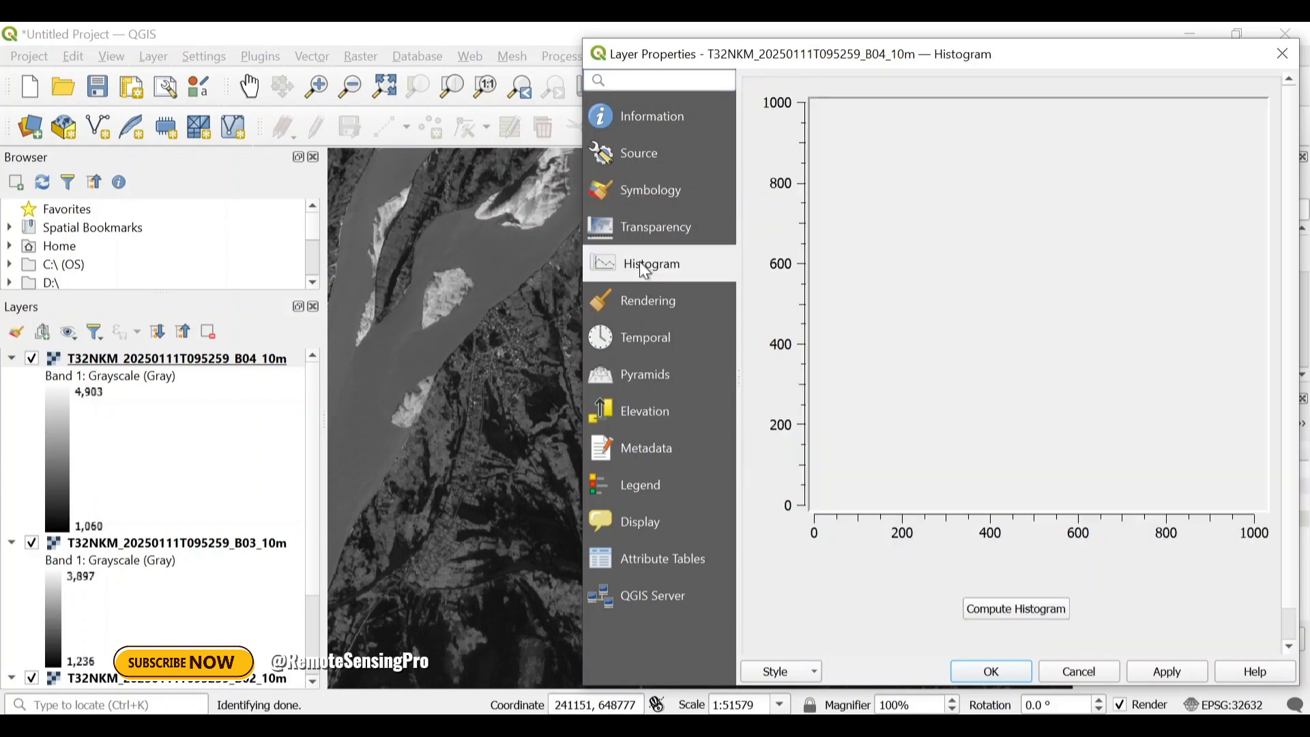
click(1017, 611)
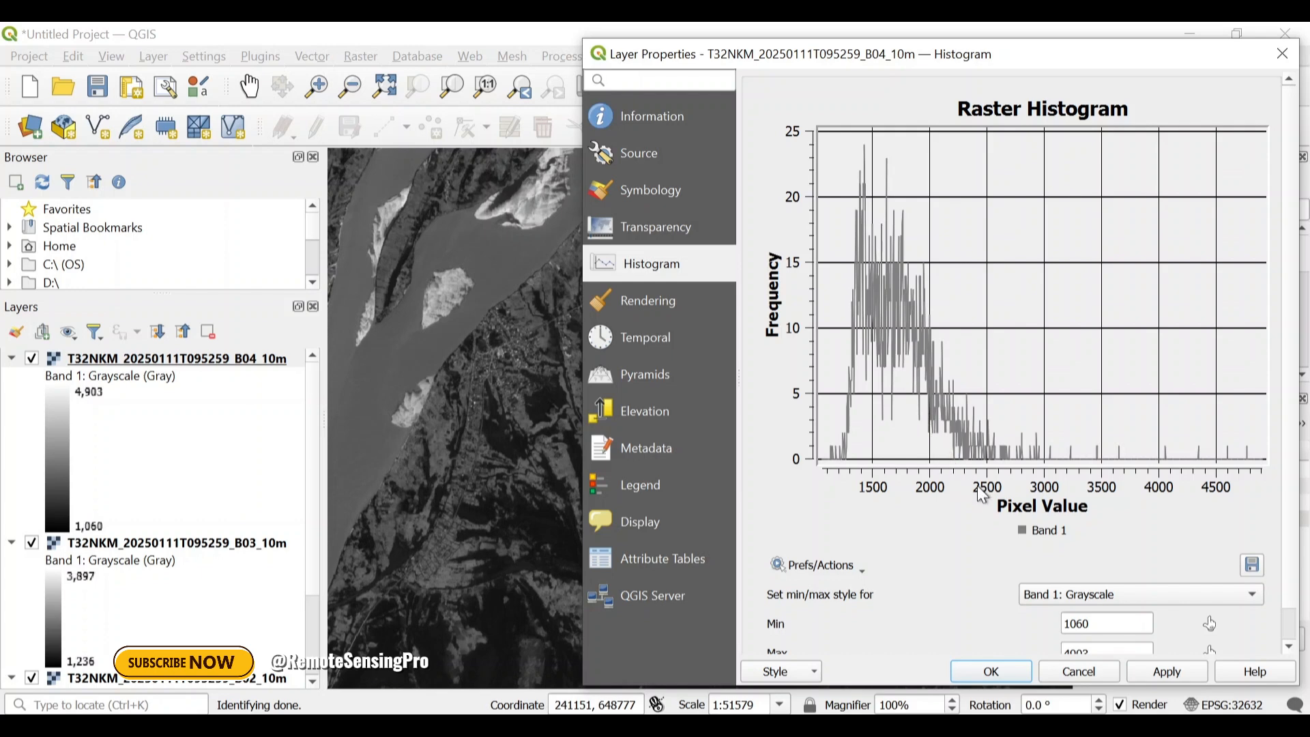
click(1012, 670)
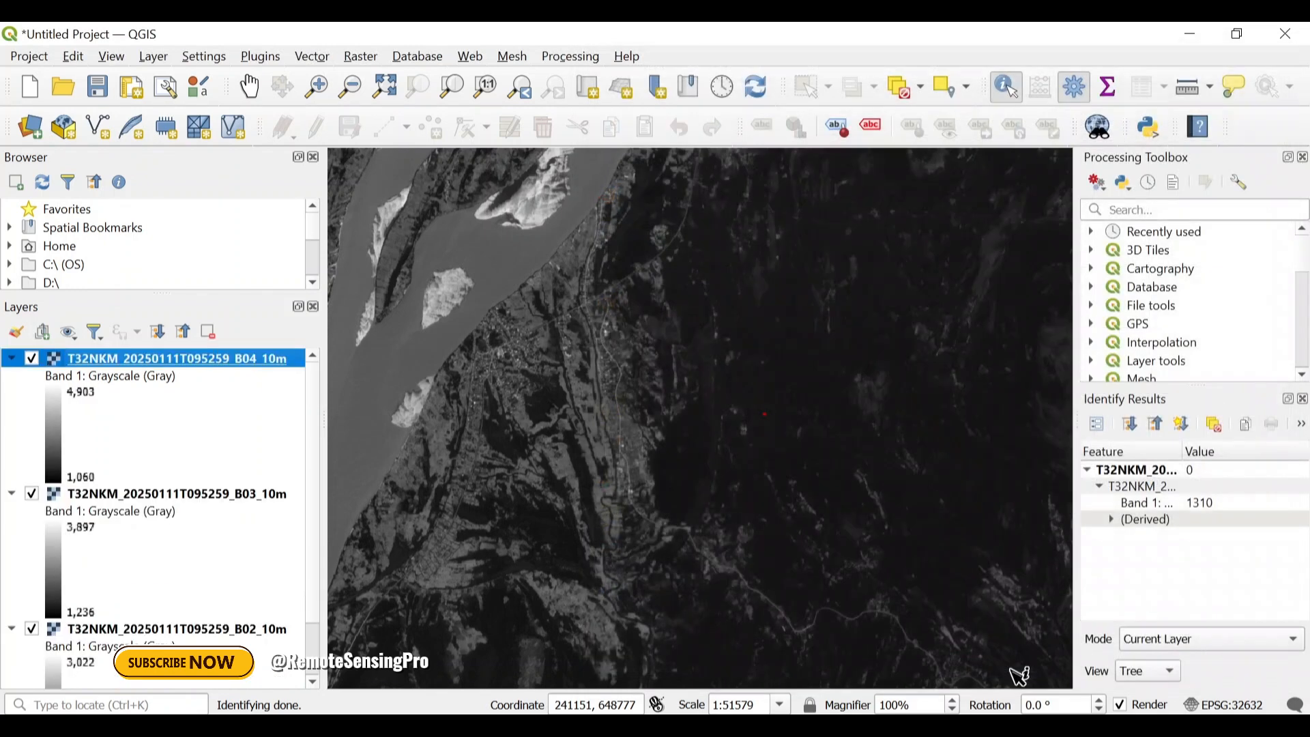